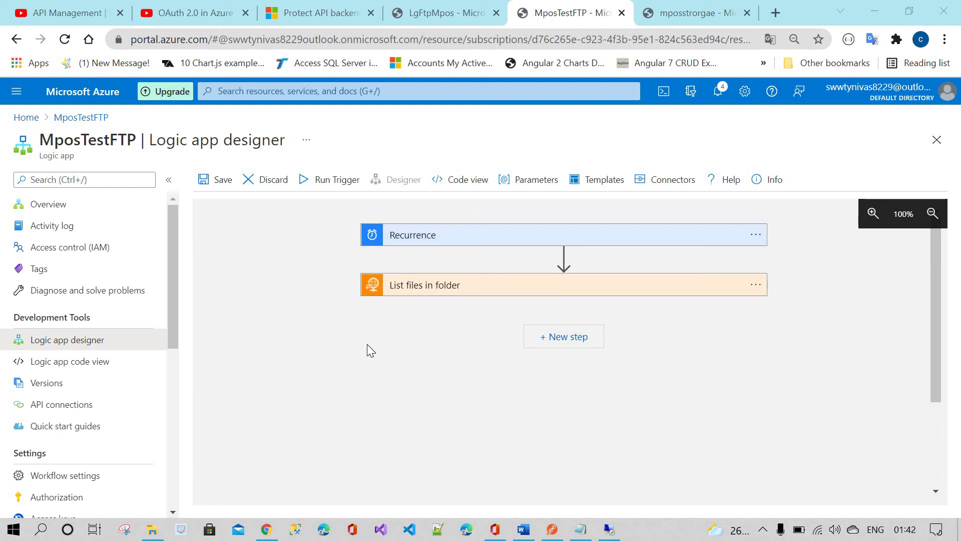
Review the folder path of the List files in folder action and the Products JSON file in the remote machine's ComplexJson folder
{"action": "left_click", "coordinate": [490, 296]}
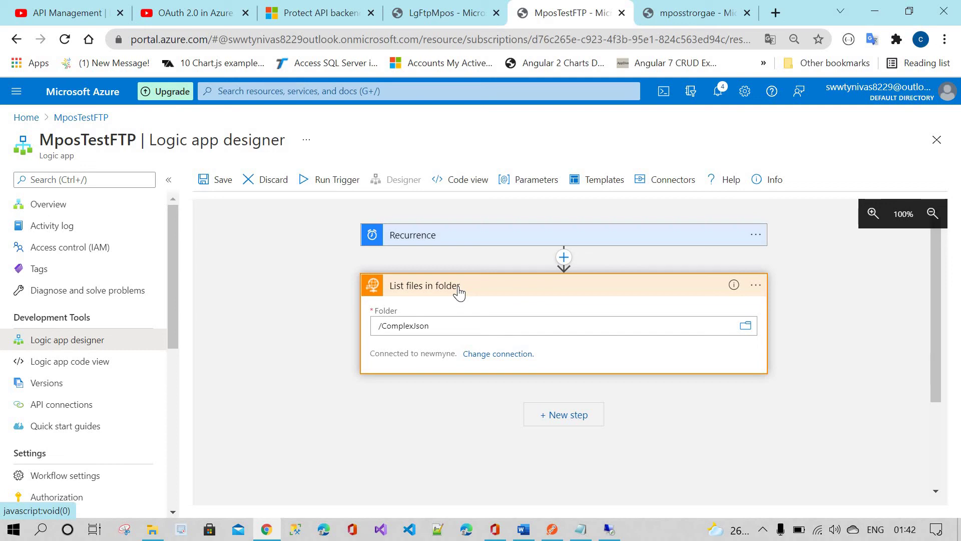
{"action": "key", "text": "alt+Tab"}
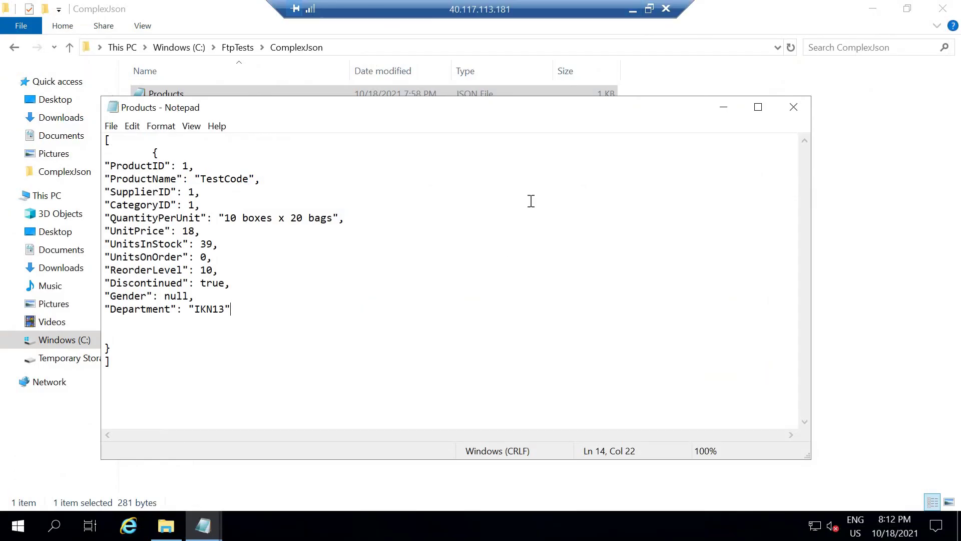
{"action": "left_click", "coordinate": [725, 108]}
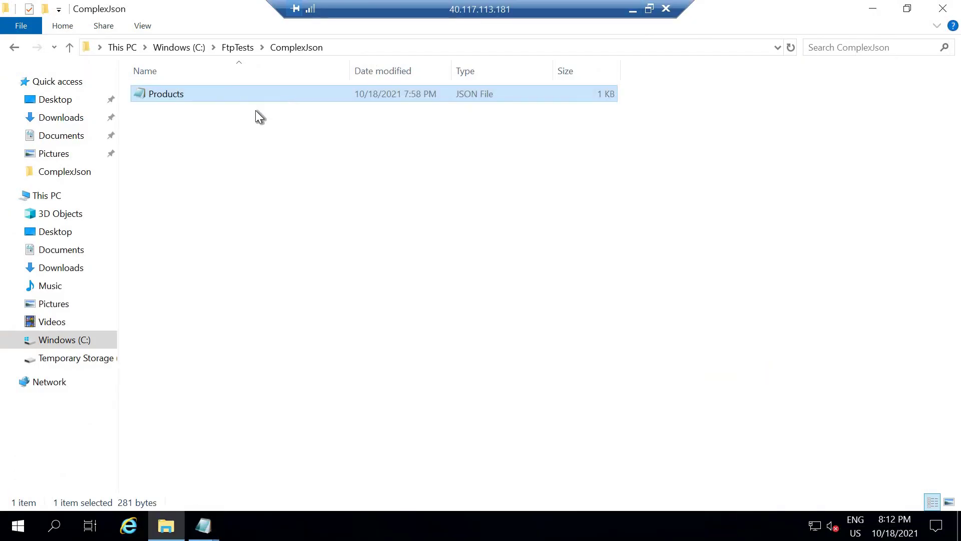
{"action": "left_click", "coordinate": [632, 11]}
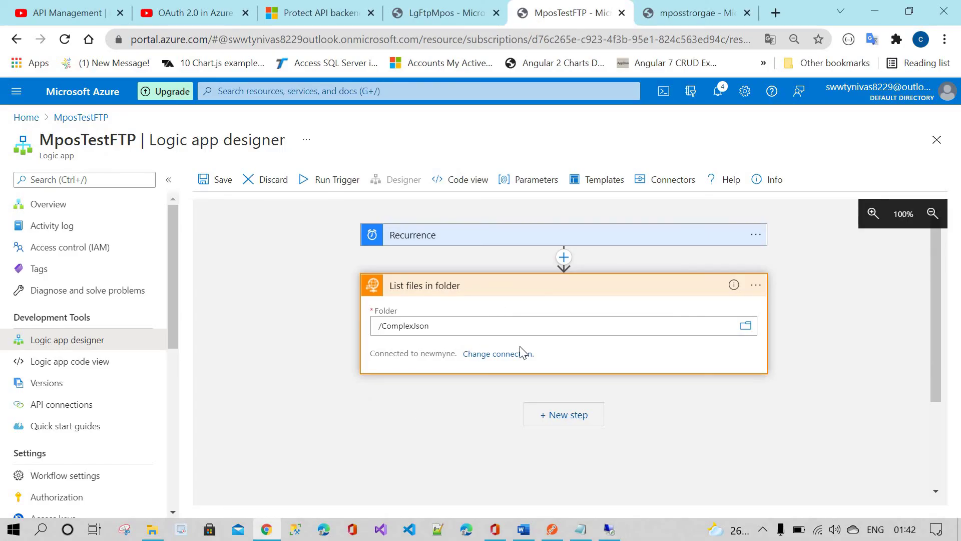
Add a For each control after List files in folder that loops over that action's Body output
{"action": "left_click", "coordinate": [561, 338]}
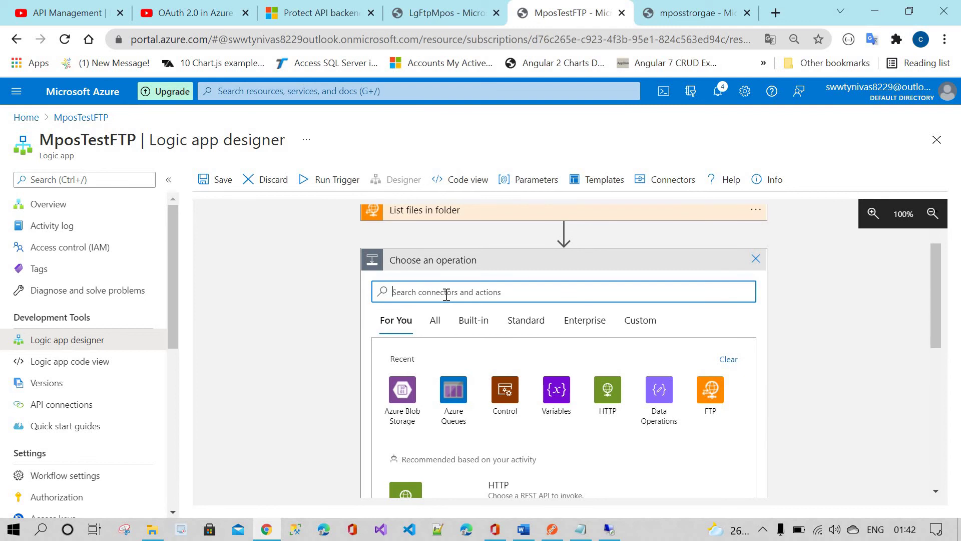
{"action": "type", "text": "for each"}
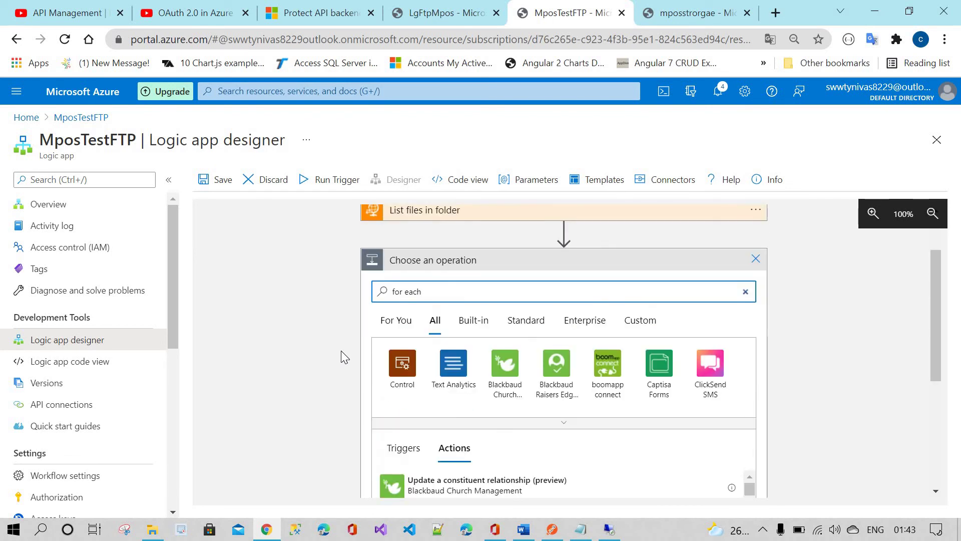
{"action": "left_click", "coordinate": [402, 364]}
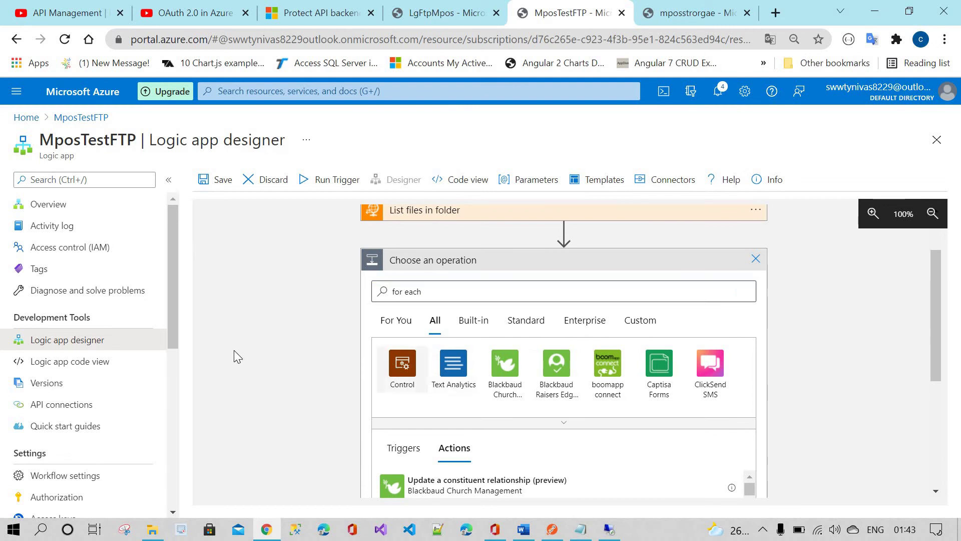
{"action": "scroll", "coordinate": [363, 350], "scroll_direction": "down", "scroll_amount": 1}
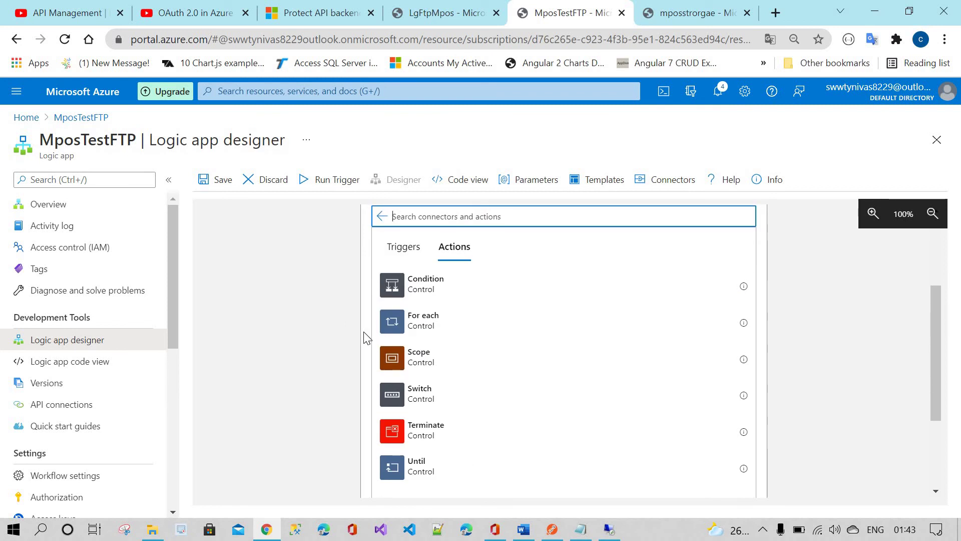
{"action": "left_click", "coordinate": [422, 334]}
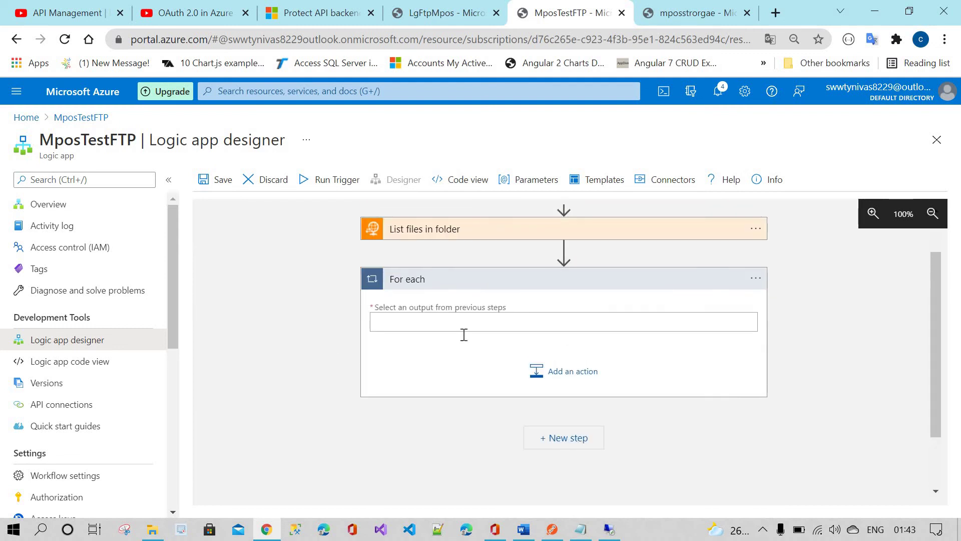
{"action": "left_click", "coordinate": [463, 322]}
{"action": "left_click", "coordinate": [740, 410]}
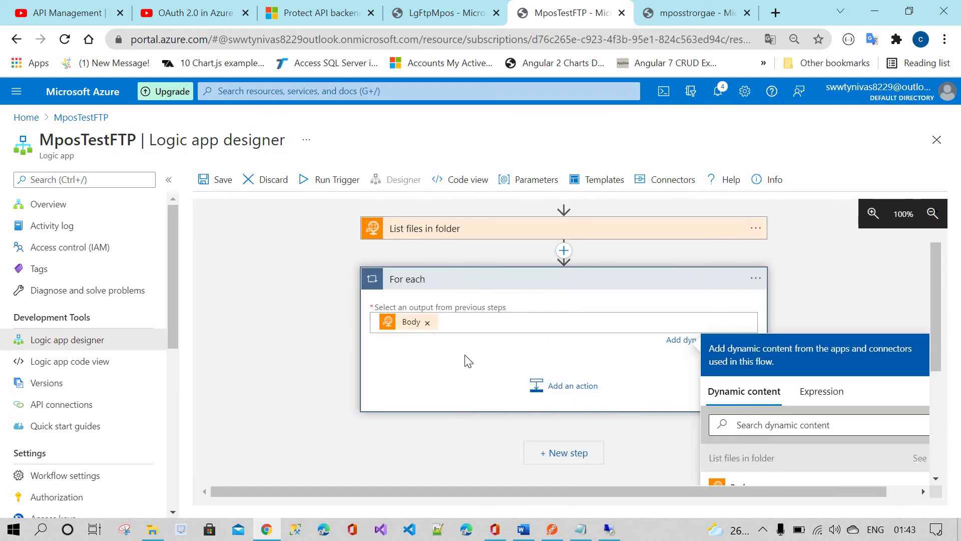
Add the FTP Get file content action inside the For each loop
{"action": "left_click", "coordinate": [573, 320]}
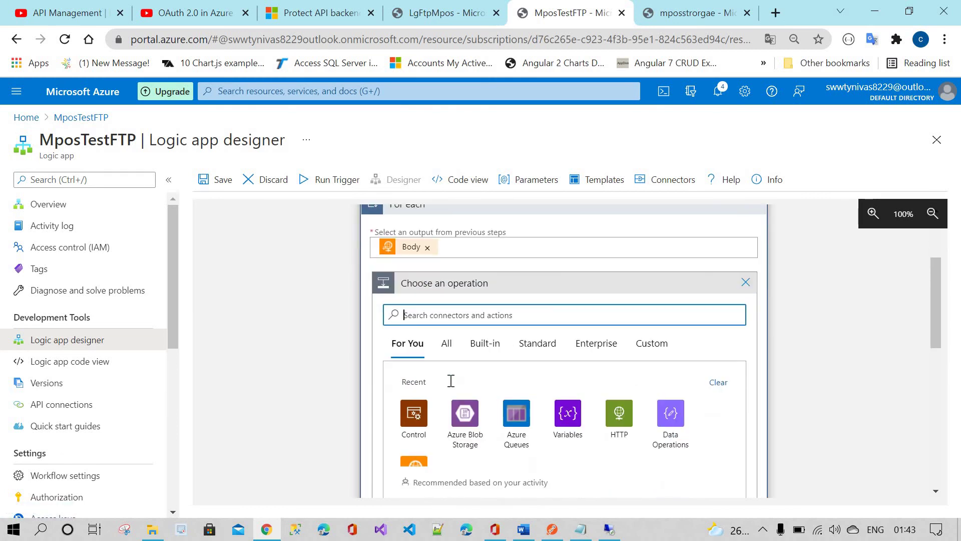
{"action": "scroll", "coordinate": [440, 383], "scroll_direction": "down", "scroll_amount": 2}
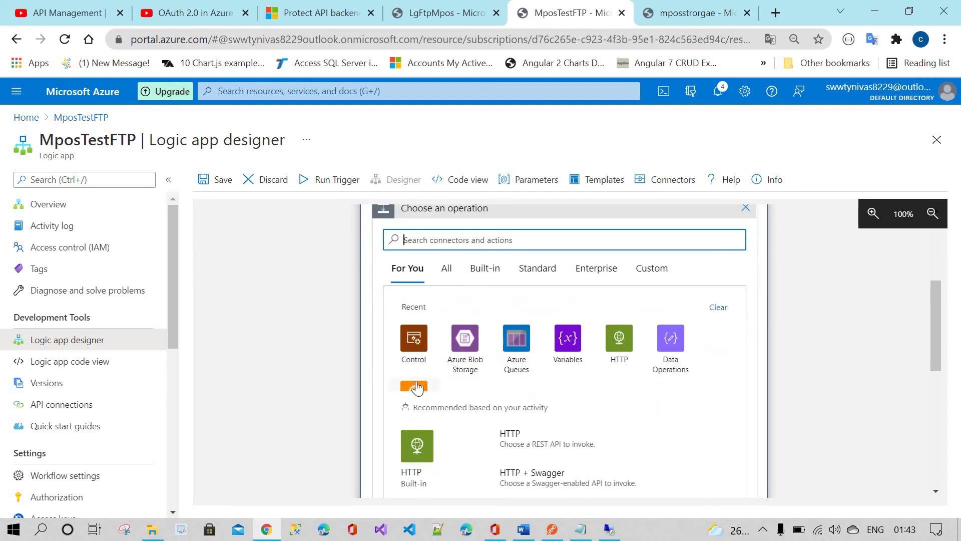
{"action": "left_click", "coordinate": [415, 387]}
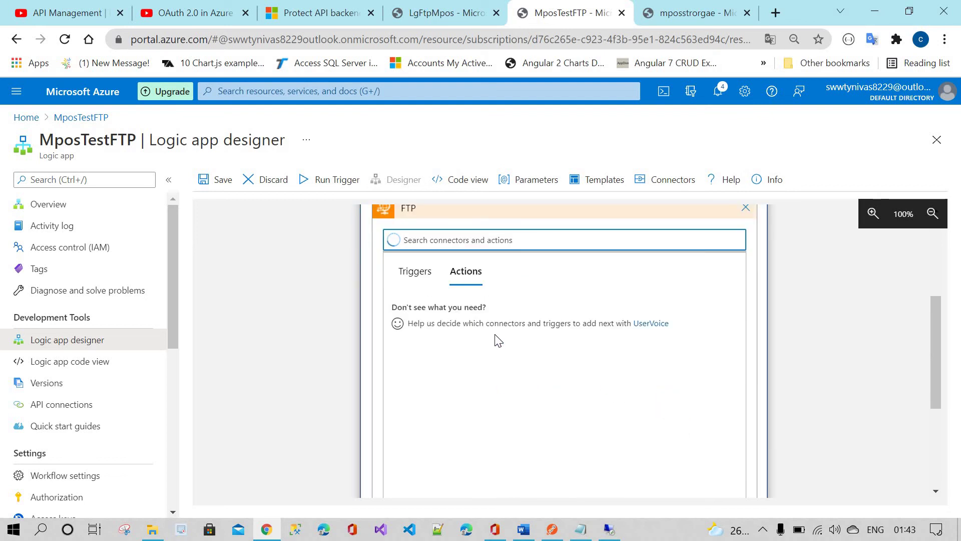
{"action": "scroll", "coordinate": [468, 381], "scroll_direction": "down", "scroll_amount": 1}
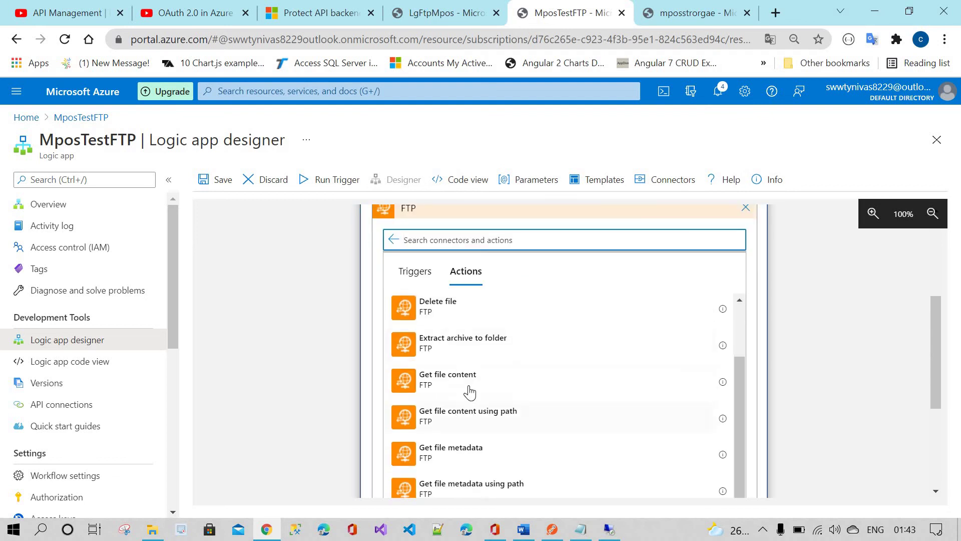
{"action": "left_click", "coordinate": [472, 387]}
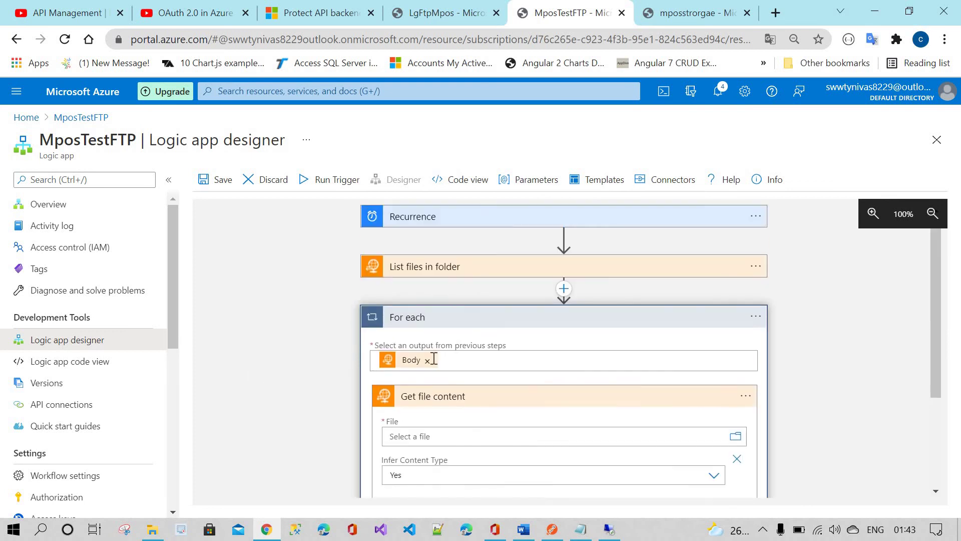
Set the File of Get file content to the Path dynamic content from List files in folder, and collapse the action
{"action": "scroll", "coordinate": [776, 390], "scroll_direction": "down", "scroll_amount": 5}
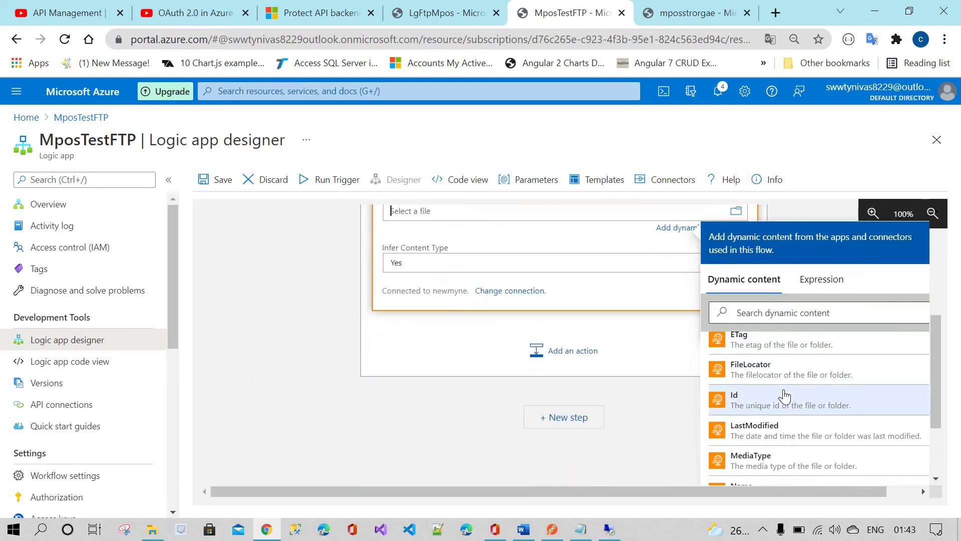
{"action": "scroll", "coordinate": [770, 420], "scroll_direction": "down", "scroll_amount": 2}
{"action": "scroll", "coordinate": [493, 401], "scroll_direction": "up", "scroll_amount": 6}
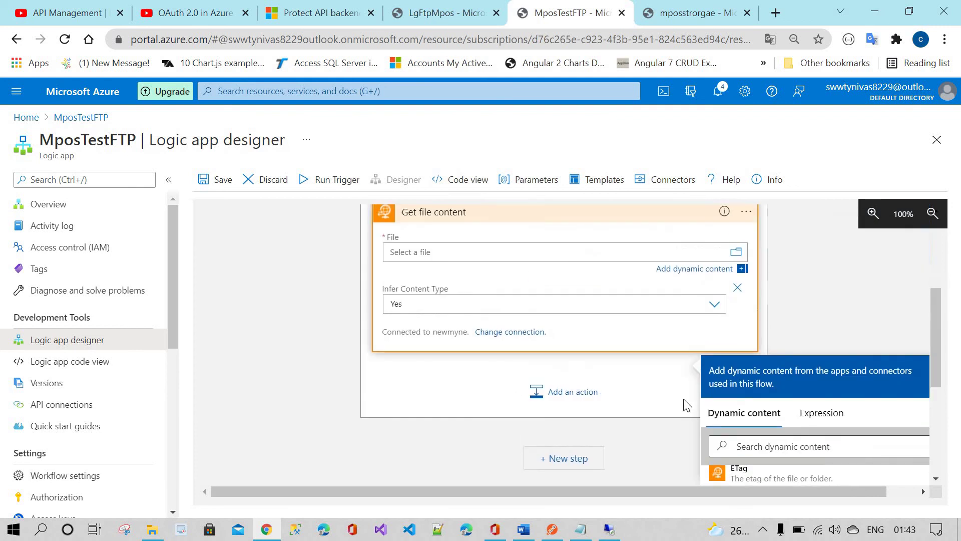
{"action": "scroll", "coordinate": [759, 426], "scroll_direction": "down", "scroll_amount": 3}
{"action": "left_click", "coordinate": [762, 478]}
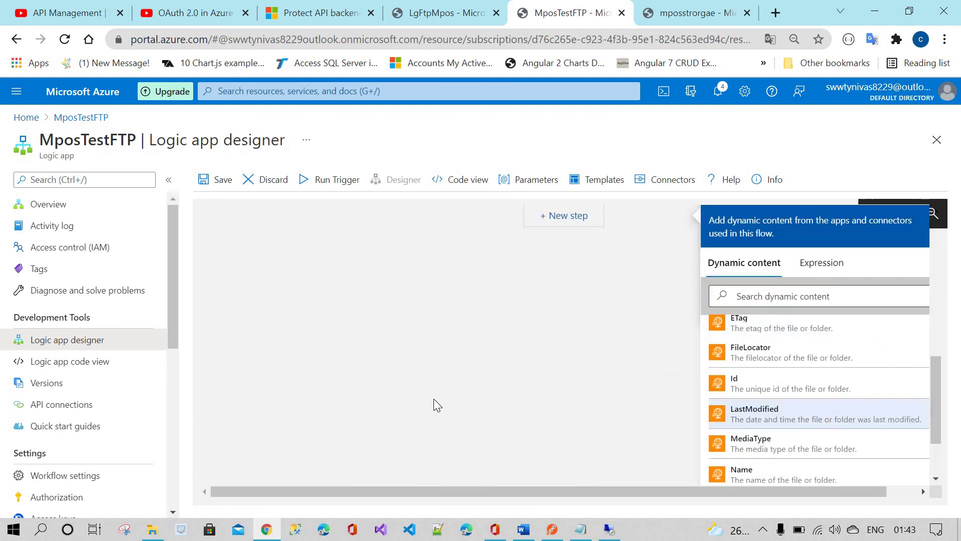
{"action": "left_click", "coordinate": [433, 398]}
{"action": "scroll", "coordinate": [455, 295], "scroll_direction": "up", "scroll_amount": 5}
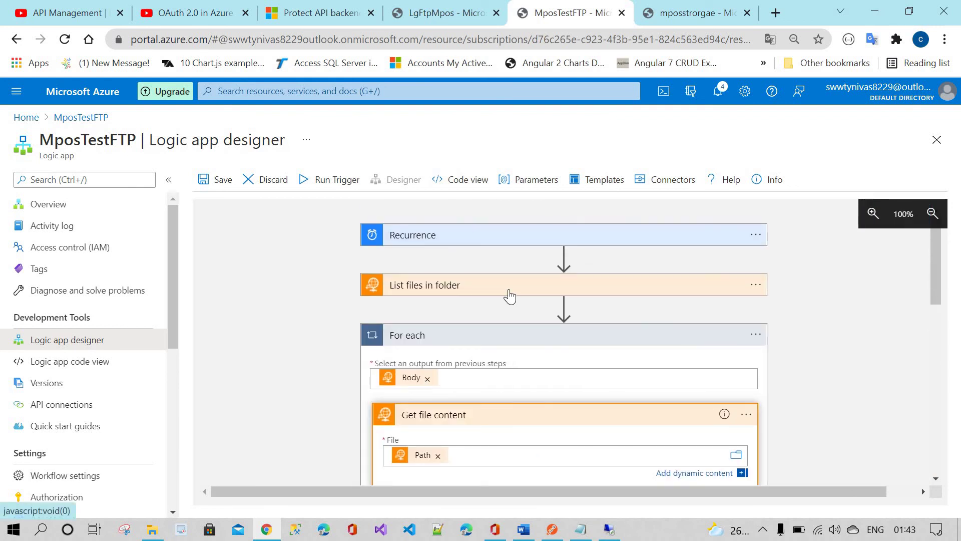
{"action": "scroll", "coordinate": [506, 313], "scroll_direction": "down", "scroll_amount": 5}
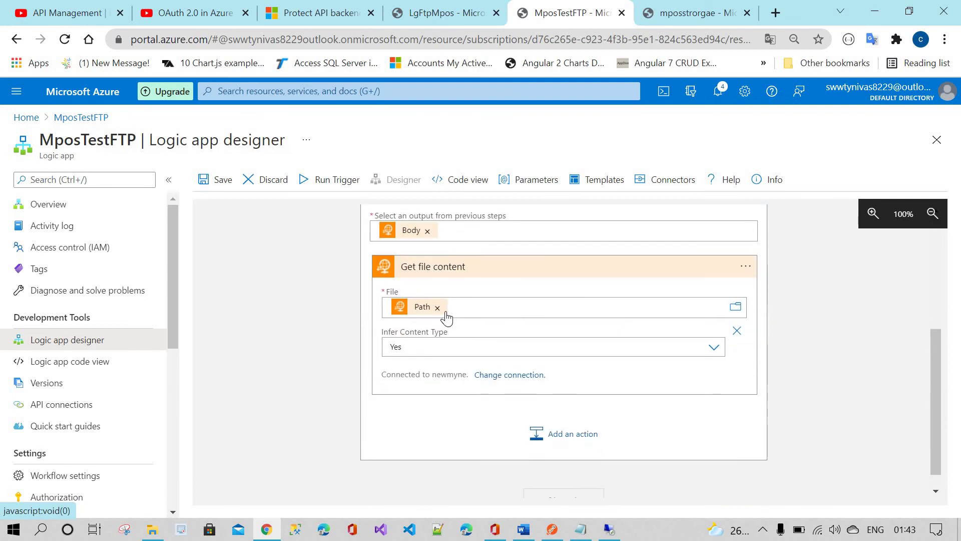
{"action": "mouse_move", "coordinate": [417, 311]}
{"action": "left_click", "coordinate": [478, 279]}
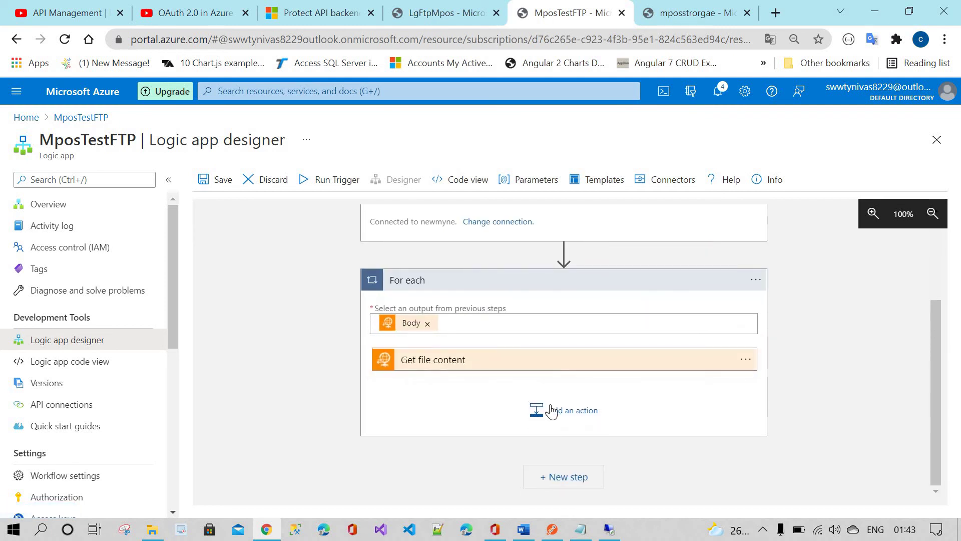
Add the Data Operations Parse JSON action after Get file content inside the For each loop
{"action": "left_click", "coordinate": [545, 410]}
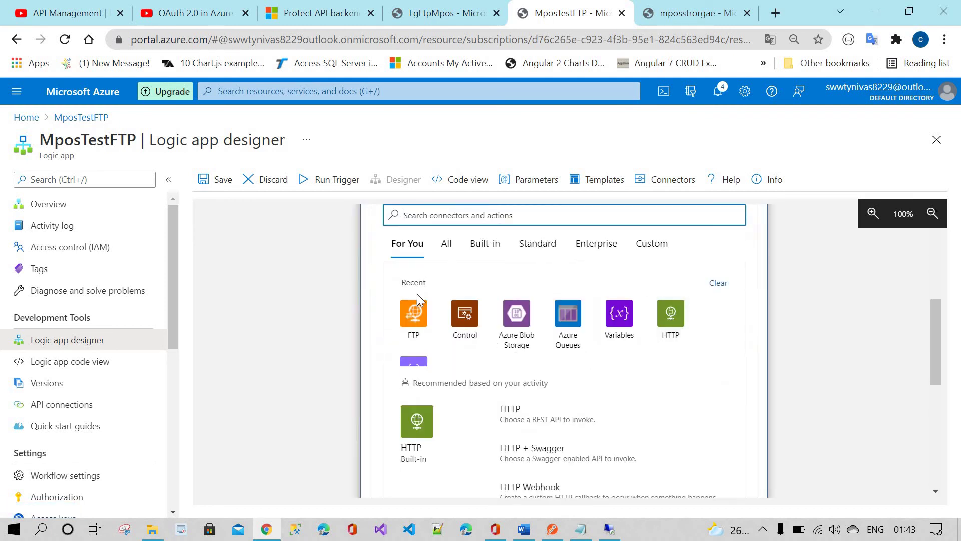
{"action": "scroll", "coordinate": [414, 295], "scroll_direction": "down", "scroll_amount": 2}
{"action": "scroll", "coordinate": [465, 279], "scroll_direction": "up", "scroll_amount": 2}
{"action": "type", "text": "parse"}
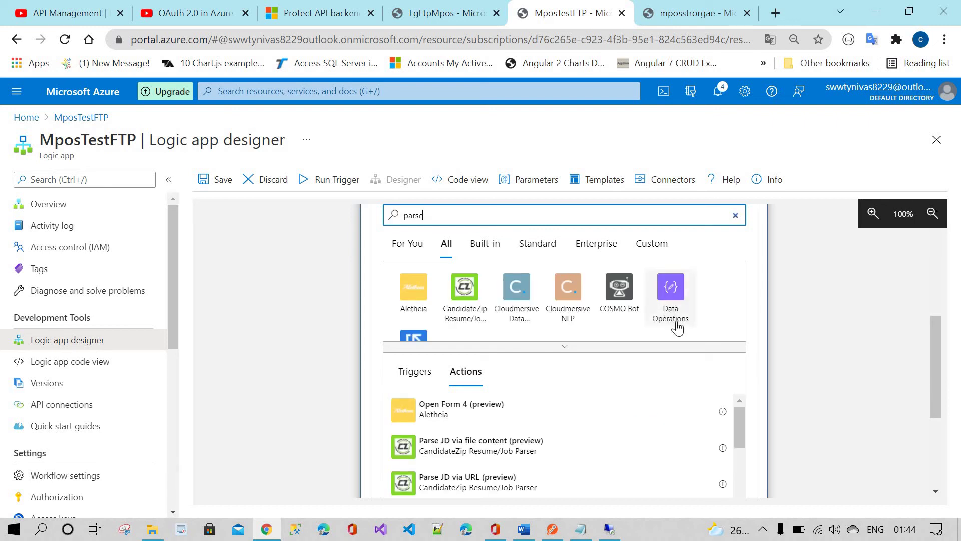
{"action": "left_click", "coordinate": [677, 326]}
{"action": "scroll", "coordinate": [441, 360], "scroll_direction": "down", "scroll_amount": 3}
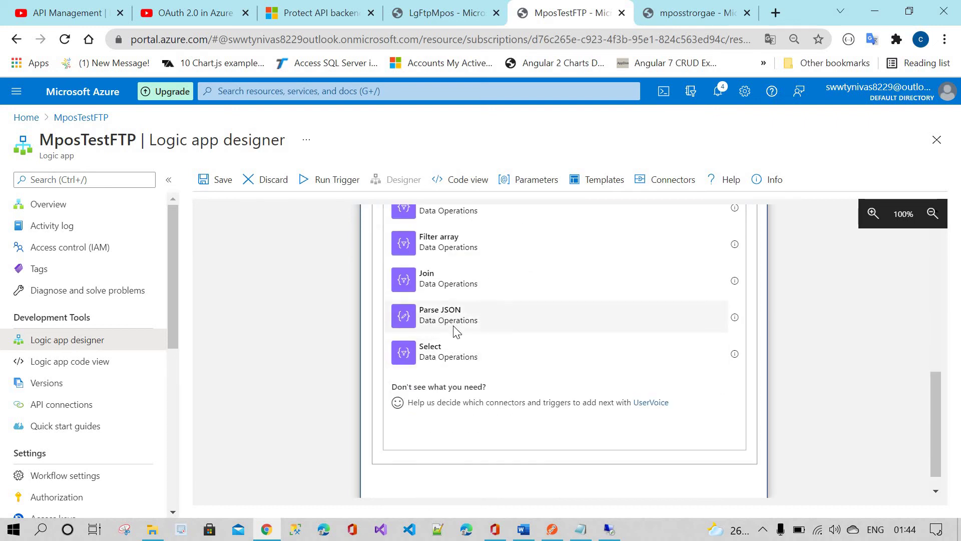
{"action": "left_click", "coordinate": [456, 316]}
Set the Parse JSON content to a json() expression wrapping the File Content output of Get file content
{"action": "scroll", "coordinate": [431, 396], "scroll_direction": "up", "scroll_amount": 3}
{"action": "scroll", "coordinate": [443, 350], "scroll_direction": "down", "scroll_amount": 2}
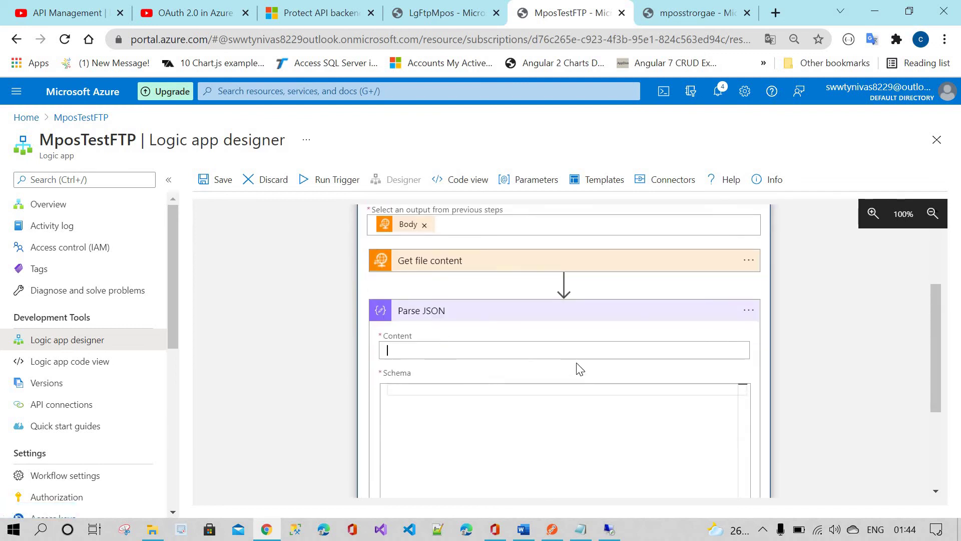
{"action": "left_click", "coordinate": [821, 355]}
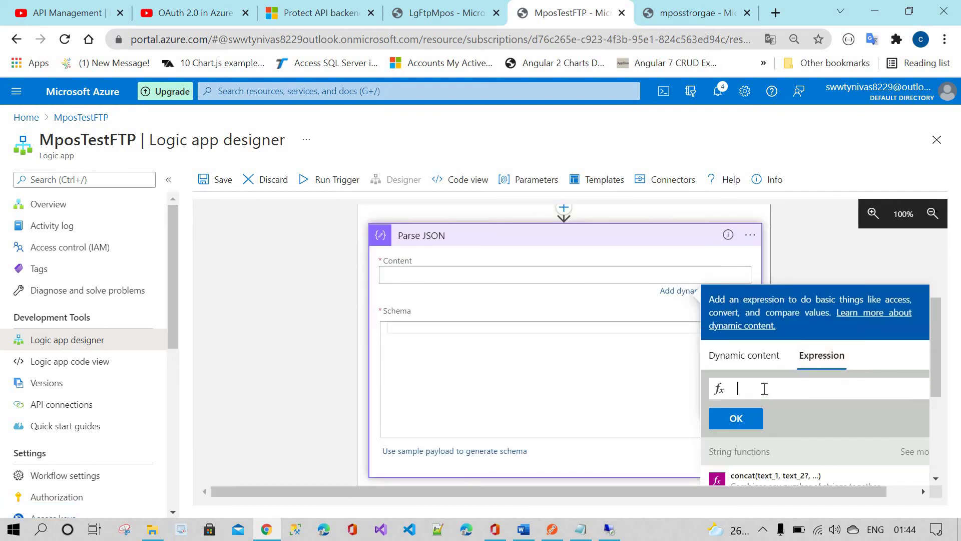
{"action": "type", "text": "k"}
{"action": "key", "text": "BackSpace"}
{"action": "type", "text": "json("}
{"action": "left_click", "coordinate": [763, 388]}
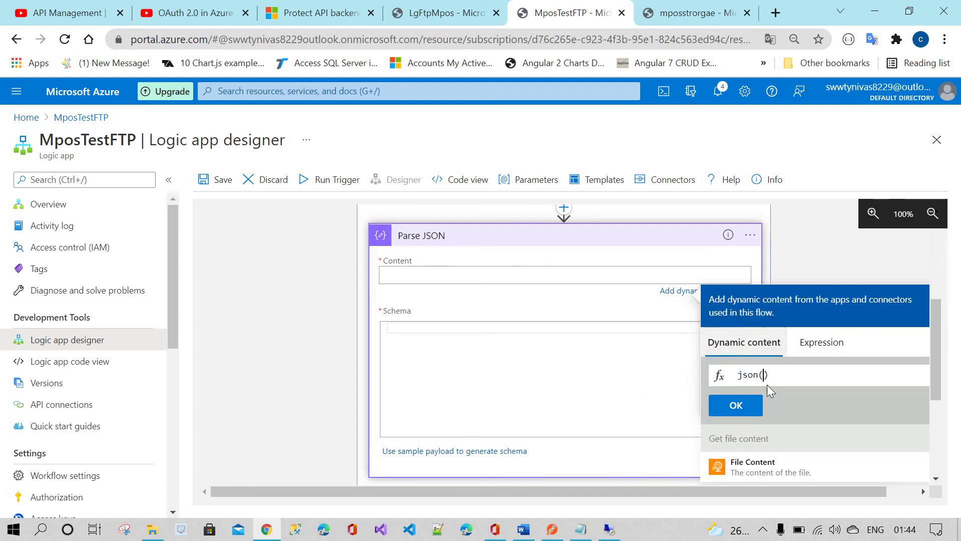
{"action": "left_click", "coordinate": [752, 471]}
{"action": "left_click", "coordinate": [750, 406]}
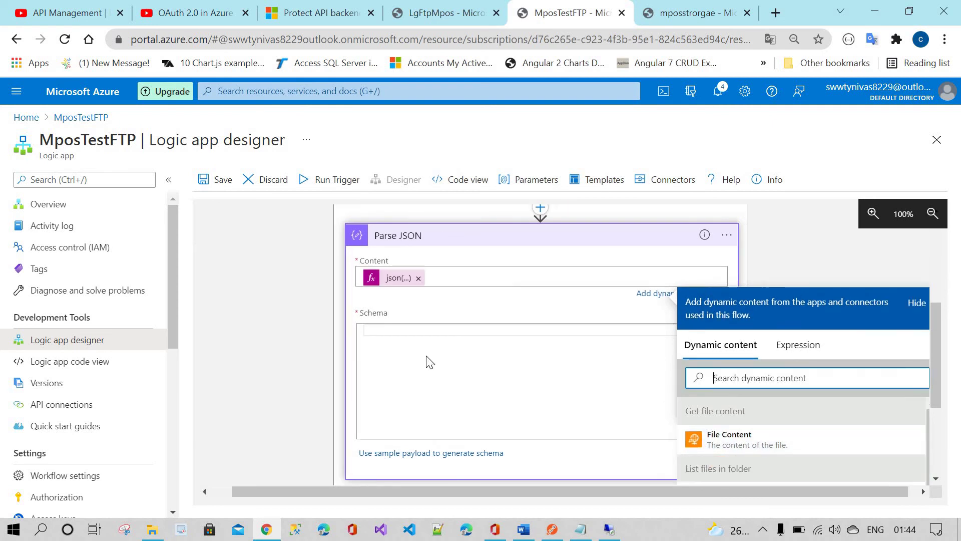
Generate the Parse JSON schema from a sample payload, using the full contents of the remote Products JSON file
{"action": "left_click", "coordinate": [440, 311]}
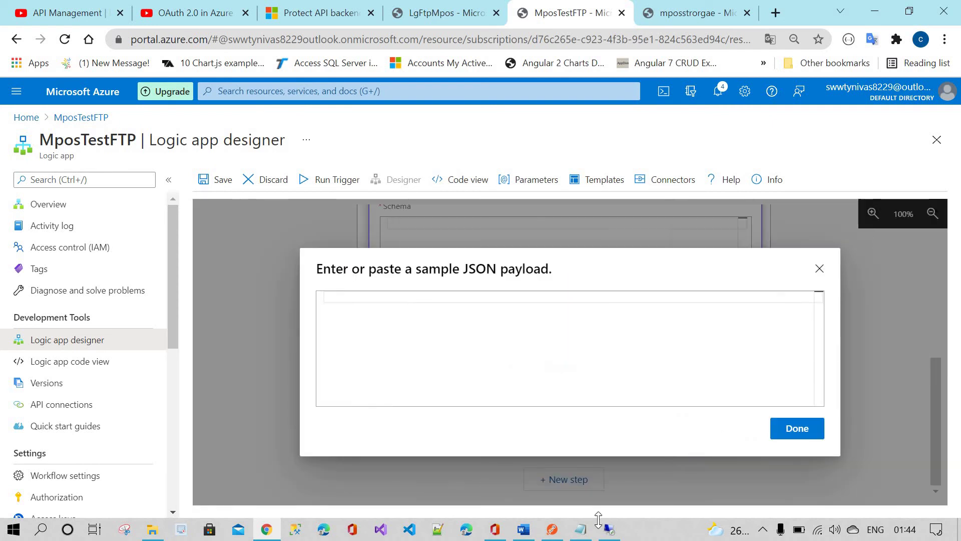
{"action": "left_click", "coordinate": [610, 534]}
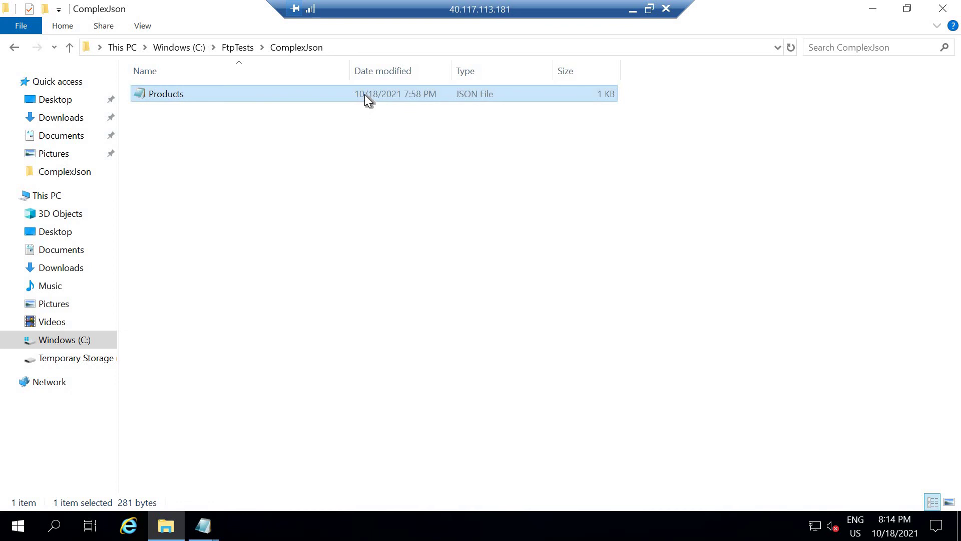
{"action": "double_click", "coordinate": [364, 94]}
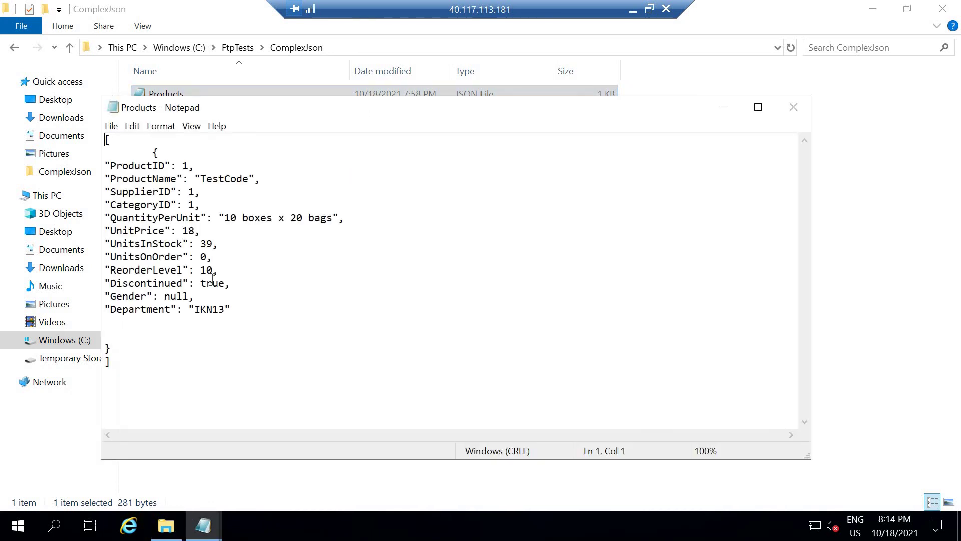
{"action": "key", "text": "ctrl+a"}
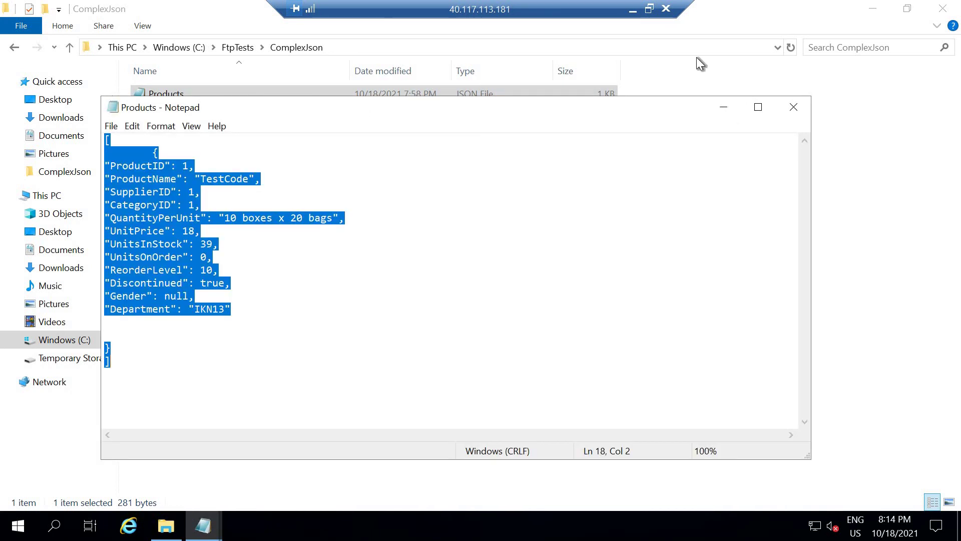
{"action": "left_click", "coordinate": [793, 106]}
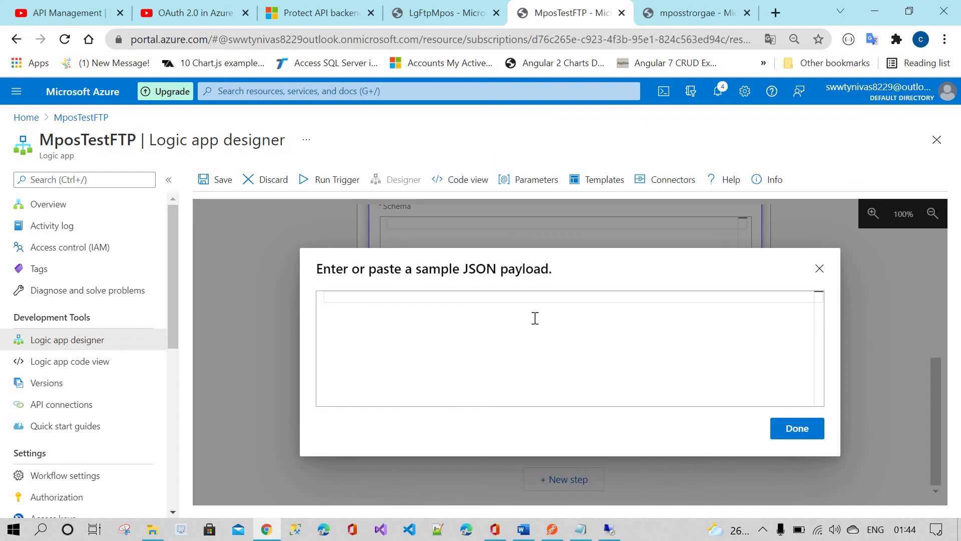
{"action": "key", "text": "ctrl+v"}
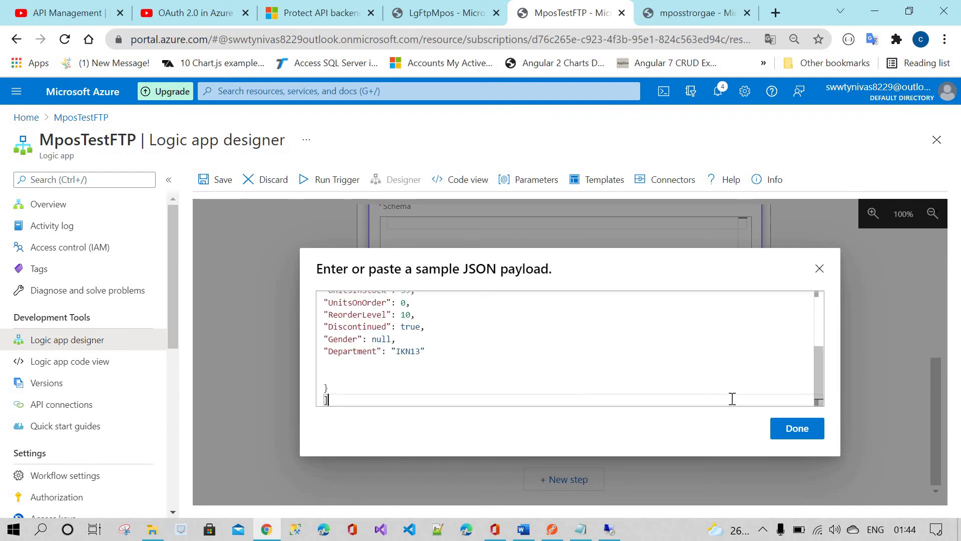
{"action": "left_click", "coordinate": [794, 428]}
{"action": "scroll", "coordinate": [528, 366], "scroll_direction": "up", "scroll_amount": 3}
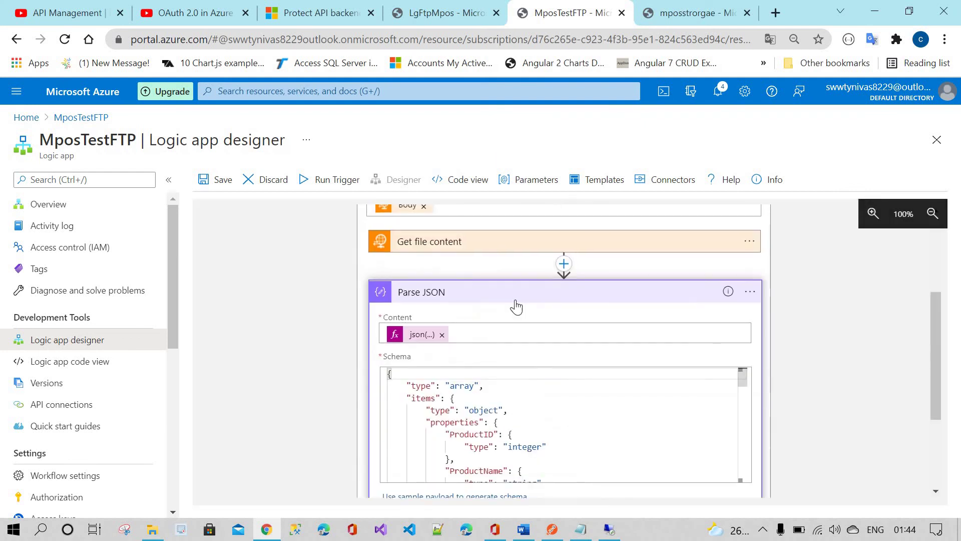
Collapse Parse JSON, then add an HTTP action after it inside the For each loop with the method POST
{"action": "left_click", "coordinate": [517, 294]}
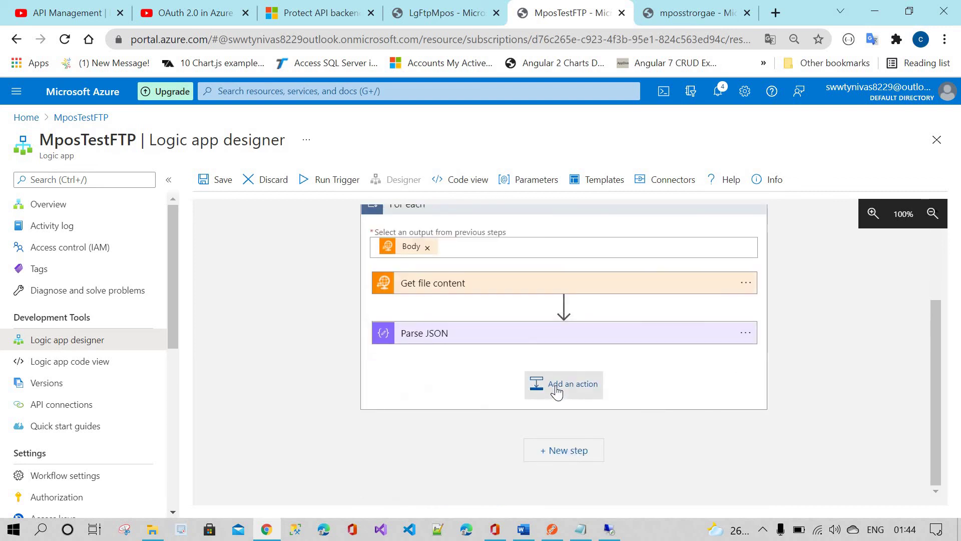
{"action": "left_click", "coordinate": [557, 385]}
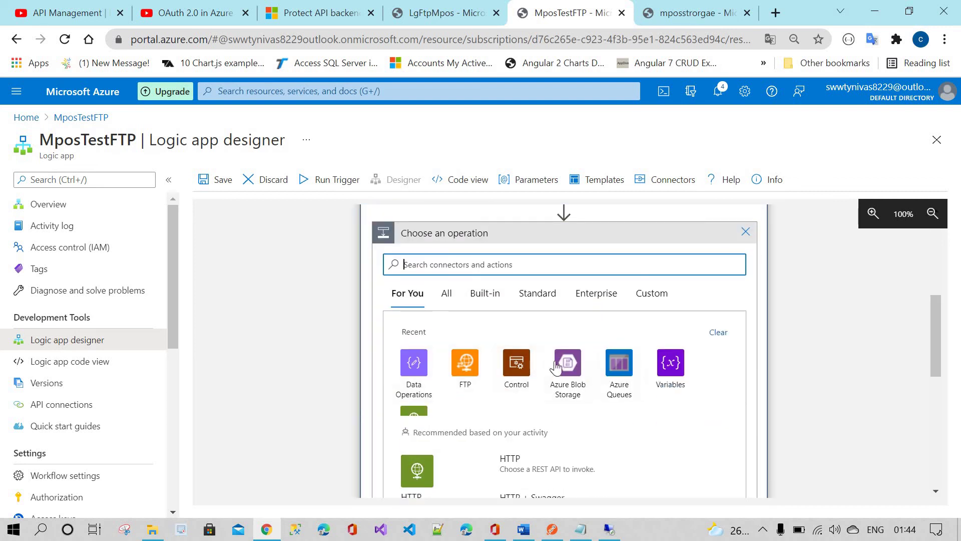
{"action": "type", "text": "http"}
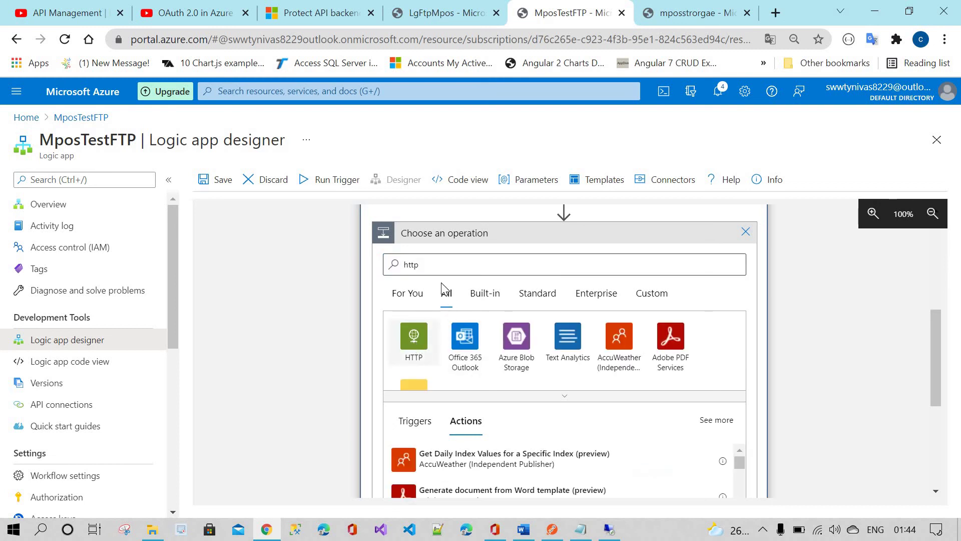
{"action": "left_click", "coordinate": [418, 338]}
{"action": "left_click", "coordinate": [488, 341]}
{"action": "left_click", "coordinate": [454, 274]}
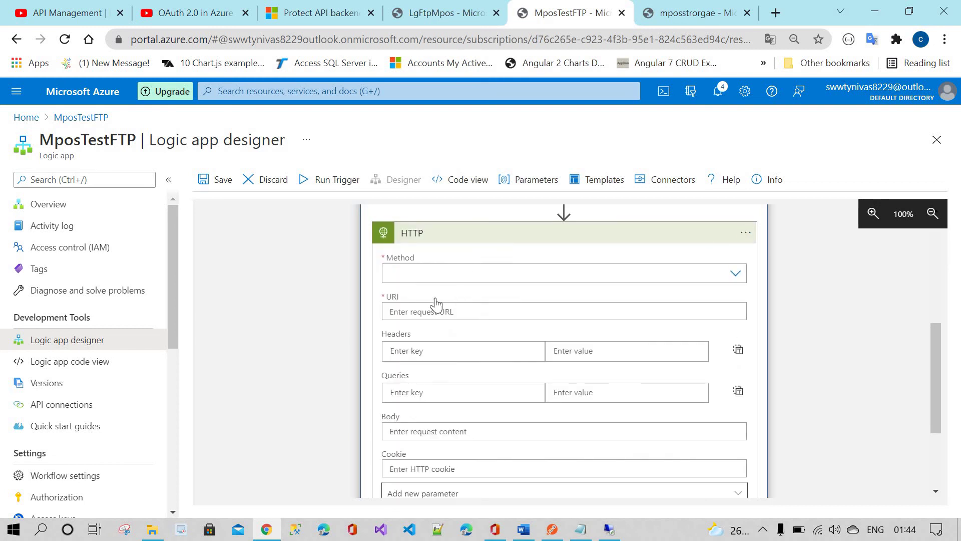
{"action": "left_click", "coordinate": [432, 327]}
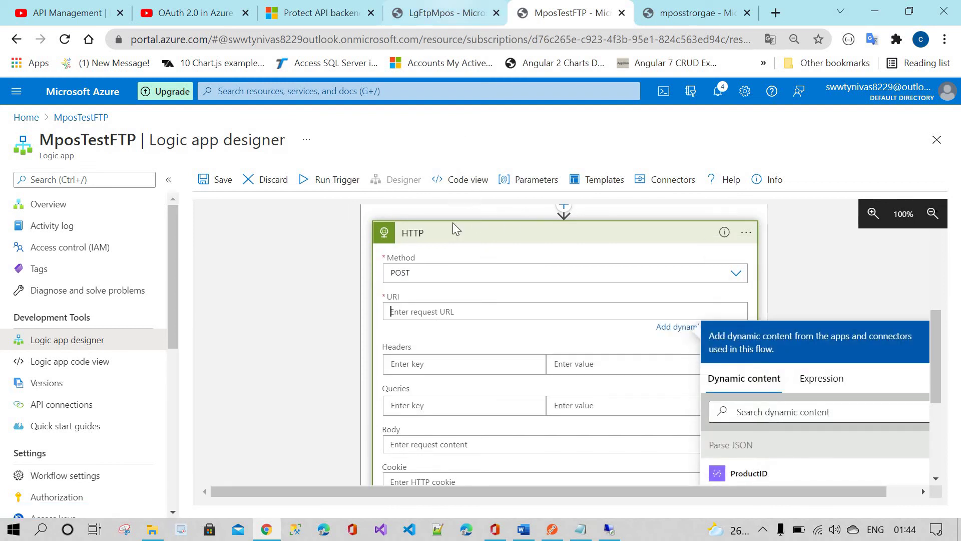
Duplicate the browser tab showing the mposstrorgae storage account's containers
{"action": "left_click", "coordinate": [695, 13]}
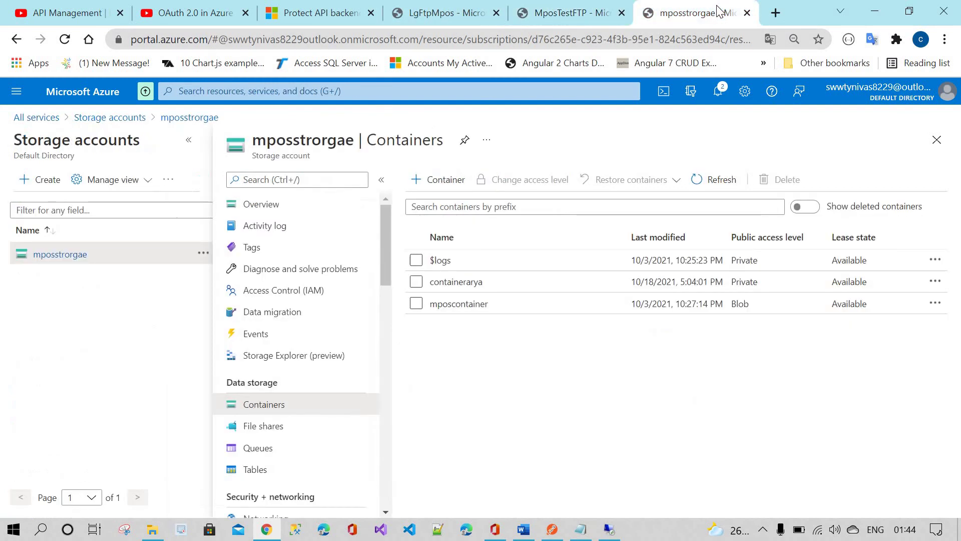
{"action": "left_click", "coordinate": [775, 11]}
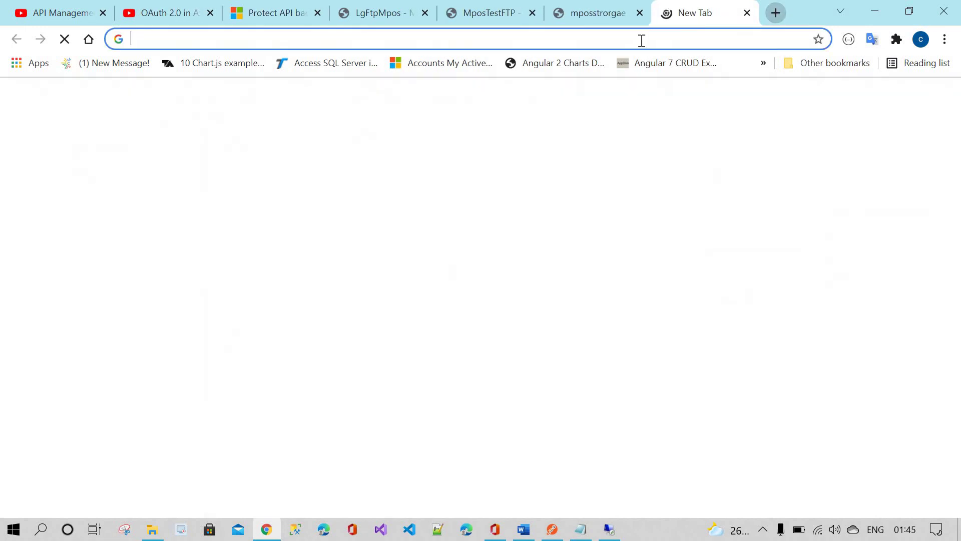
{"action": "left_click", "coordinate": [584, 11]}
{"action": "right_click", "coordinate": [581, 10]}
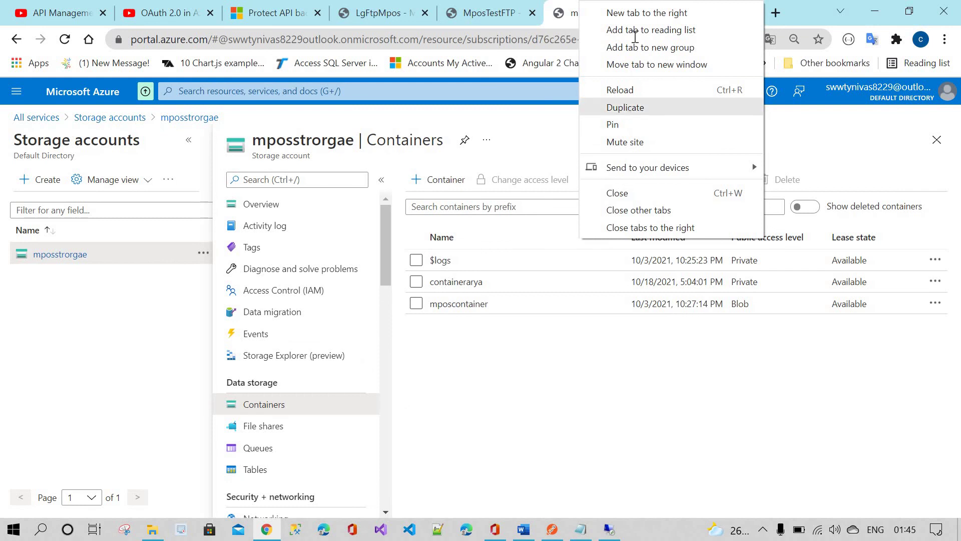
{"action": "left_click", "coordinate": [626, 108]}
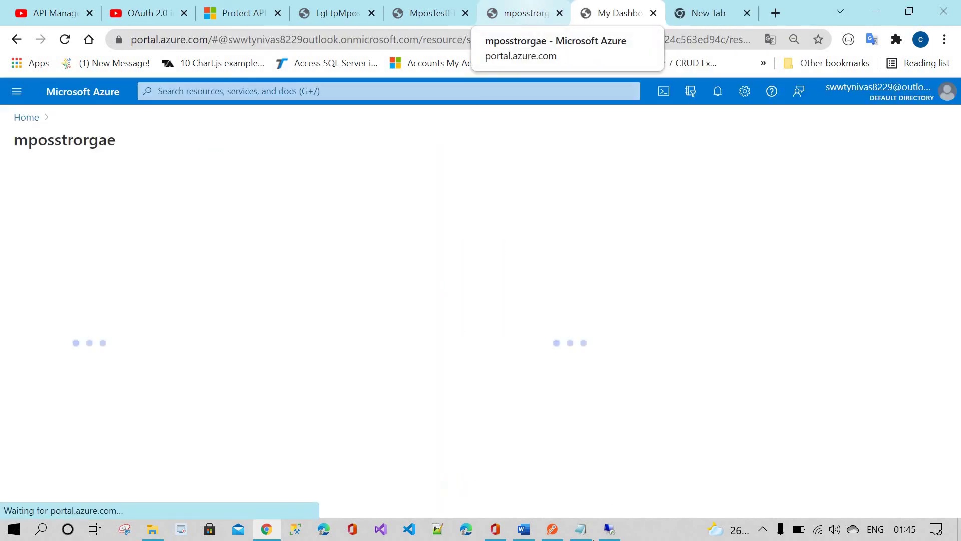
{"action": "key", "text": "alt+Tab"}
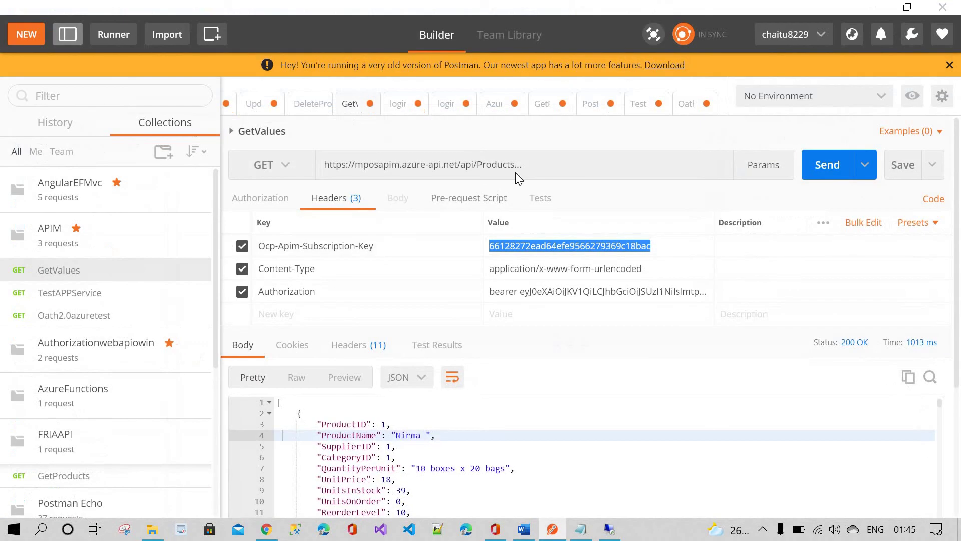
{"action": "triple_click", "coordinate": [518, 169]}
{"action": "key", "text": "ctrl+c"}
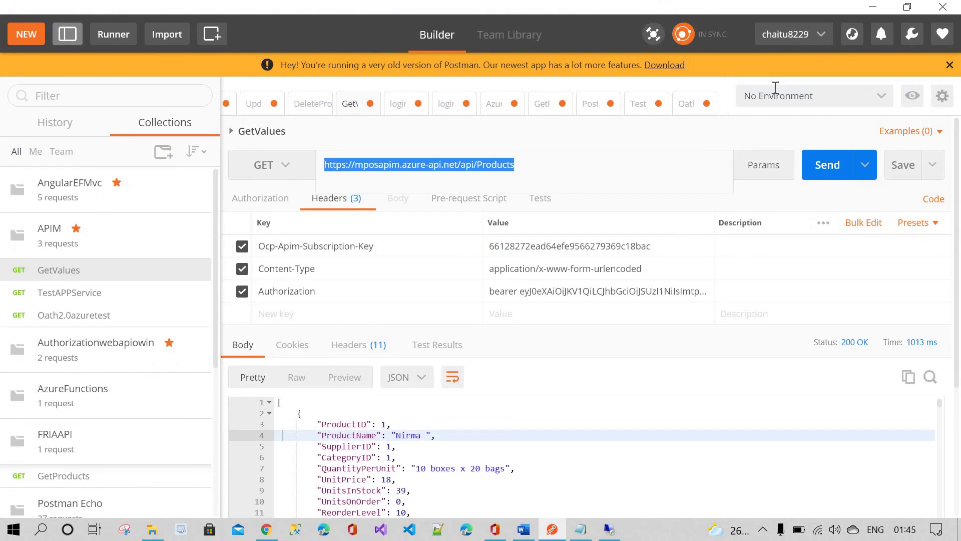
{"action": "left_click", "coordinate": [872, 6]}
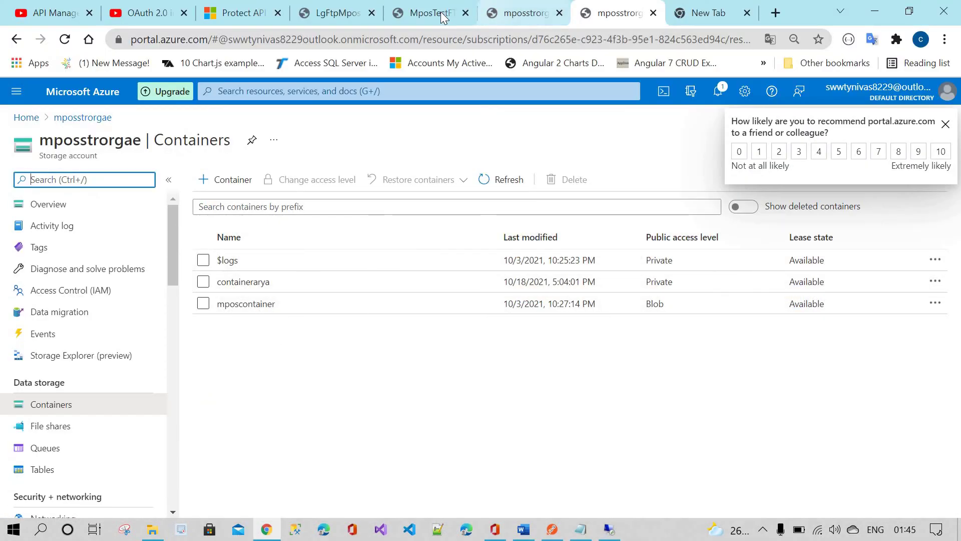
{"action": "left_click", "coordinate": [444, 18]}
{"action": "key", "text": "ctrl+v"}
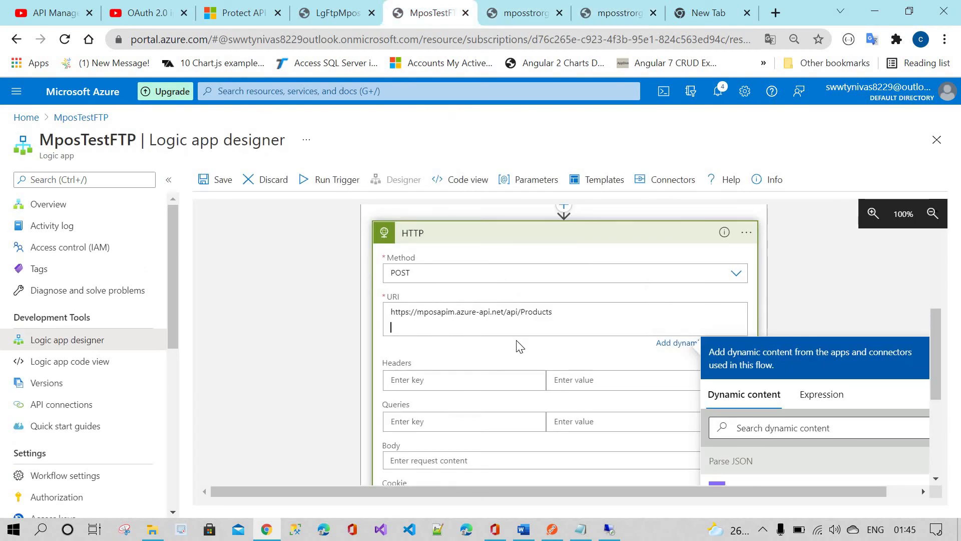
{"action": "key", "text": "BackSpace"}
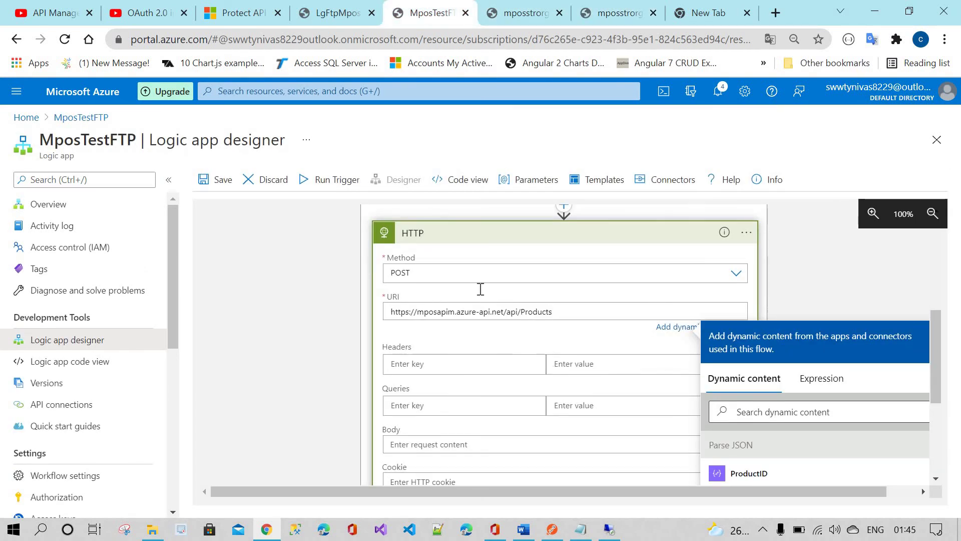
Add the header key Ocp-Apim-Subscription-Key to the HTTP action, copied from the GetValues request headers in Postman
{"action": "scroll", "coordinate": [480, 289], "scroll_direction": "down", "scroll_amount": 2}
{"action": "key", "text": "Tab"}
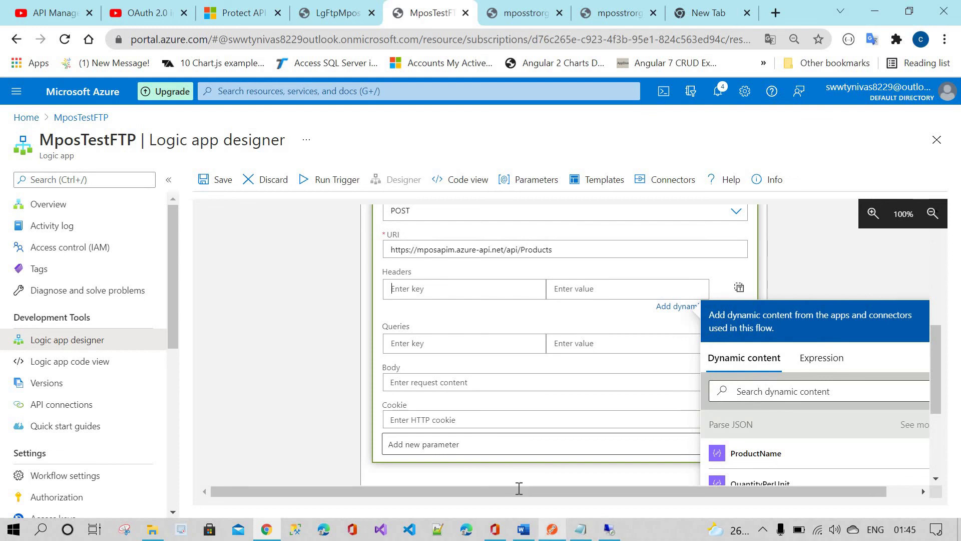
{"action": "key", "text": "alt+Tab"}
{"action": "triple_click", "coordinate": [331, 251]}
{"action": "key", "text": "ctrl+c"}
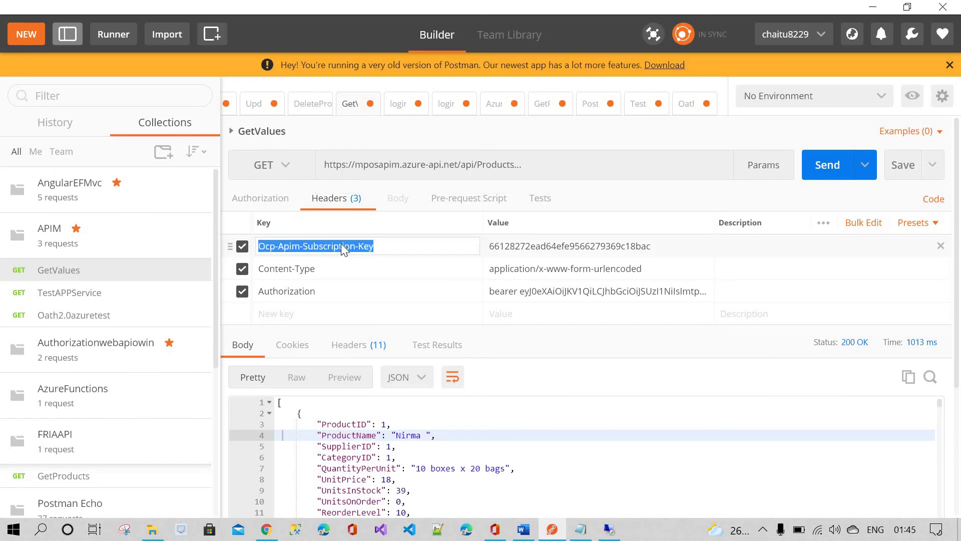
{"action": "key", "text": "alt+Tab"}
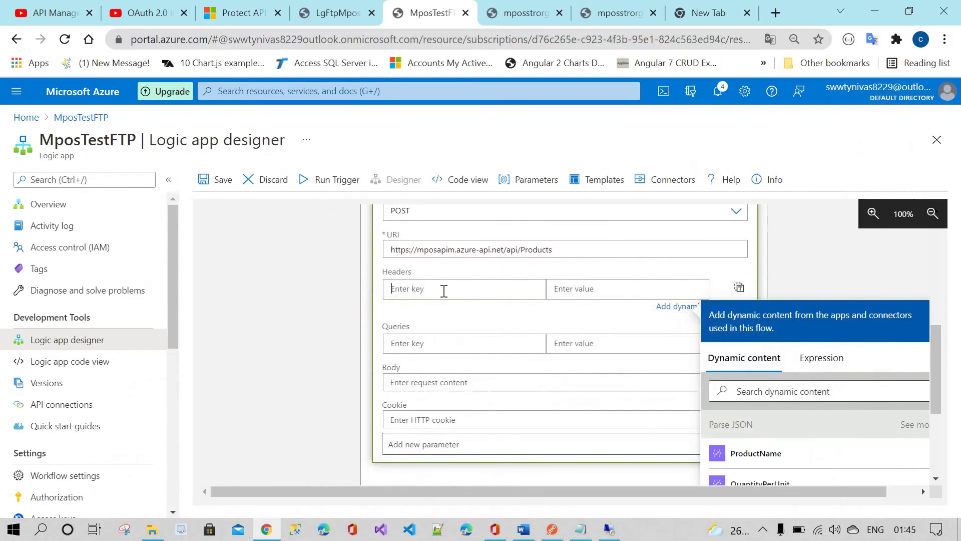
{"action": "key", "text": "ctrl+v"}
Fill in the Ocp-Apim-Subscription-Key header value with the subscription key copied from the GetValues request in Postman
{"action": "left_click", "coordinate": [575, 295]}
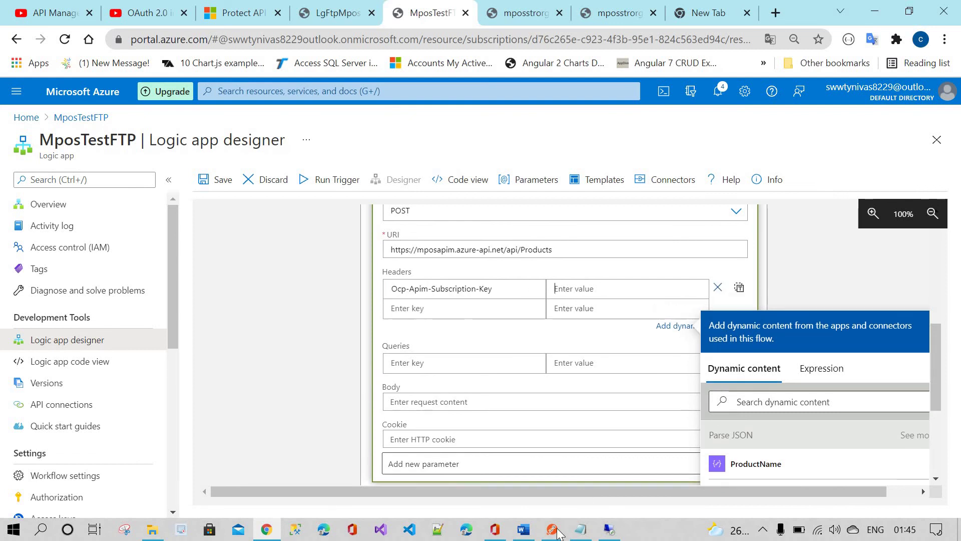
{"action": "key", "text": "alt+Tab"}
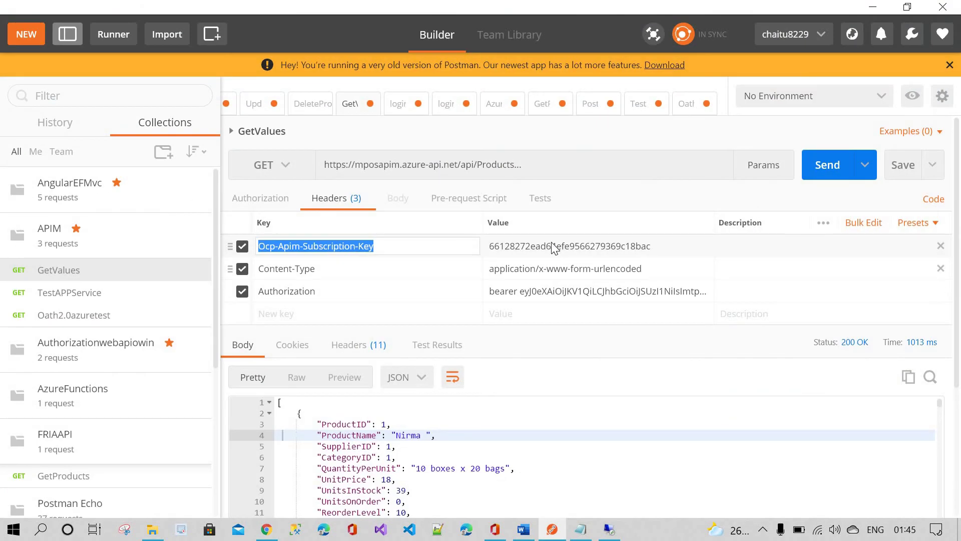
{"action": "double_click", "coordinate": [553, 247]}
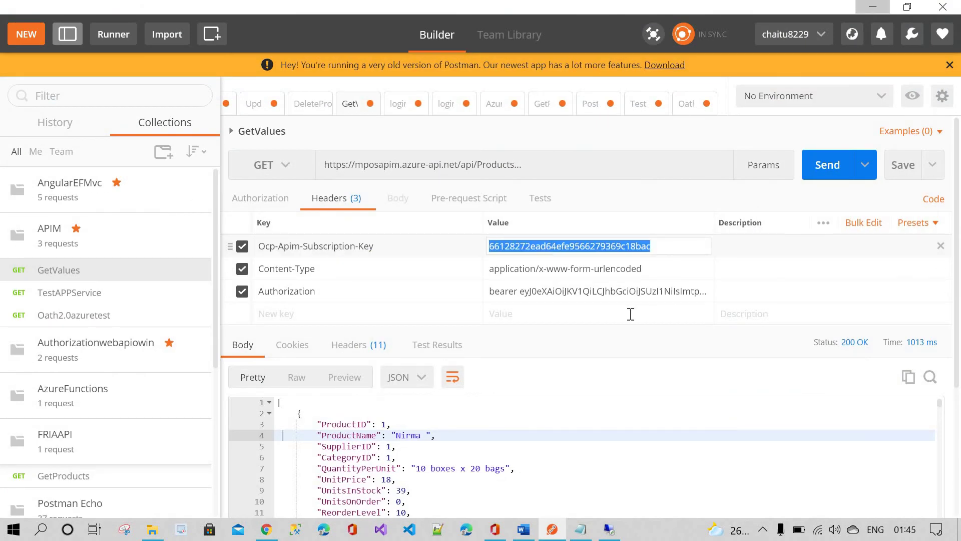
{"action": "key", "text": "alt+Tab"}
{"action": "key", "text": "ctrl+v"}
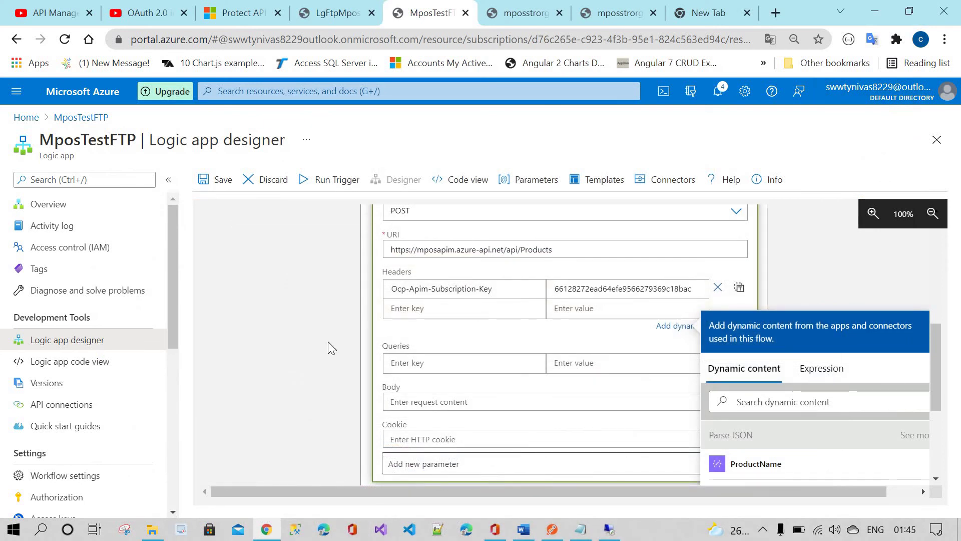
Switch to the existing LgFtpMpos logic app and change from its run details to the editable designer
{"action": "scroll", "coordinate": [329, 341], "scroll_direction": "down", "scroll_amount": 3}
{"action": "key", "text": "Tab"}
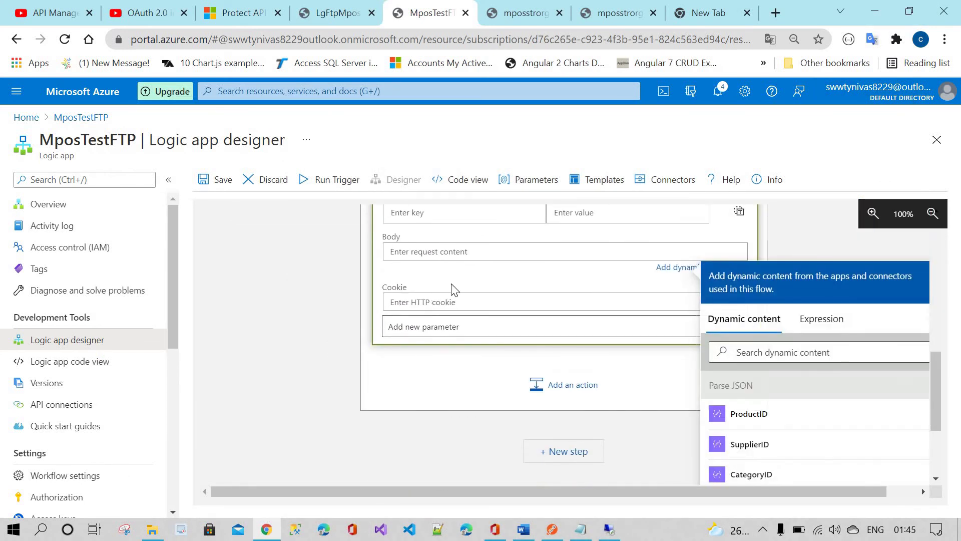
{"action": "scroll", "coordinate": [450, 301], "scroll_direction": "up", "scroll_amount": 2}
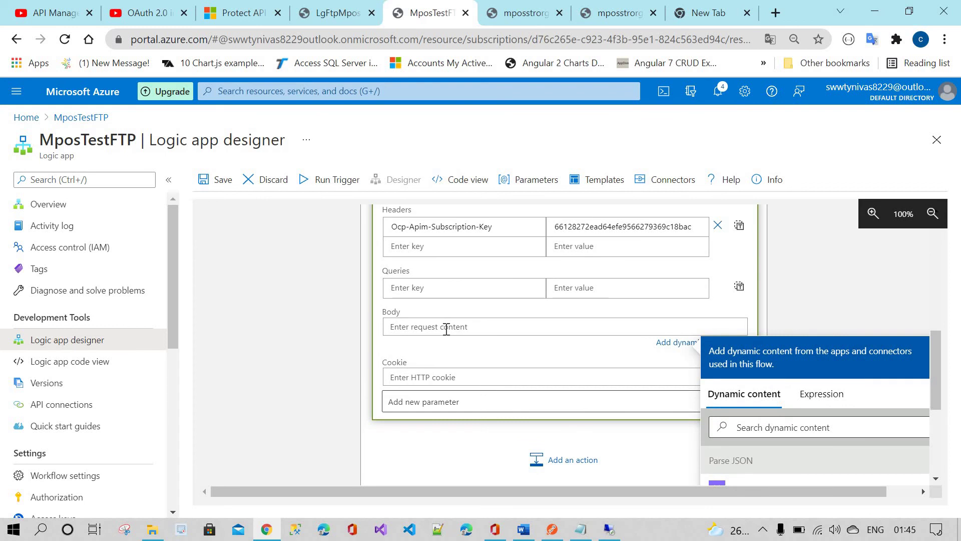
{"action": "key", "text": "ctrl+Tab"}
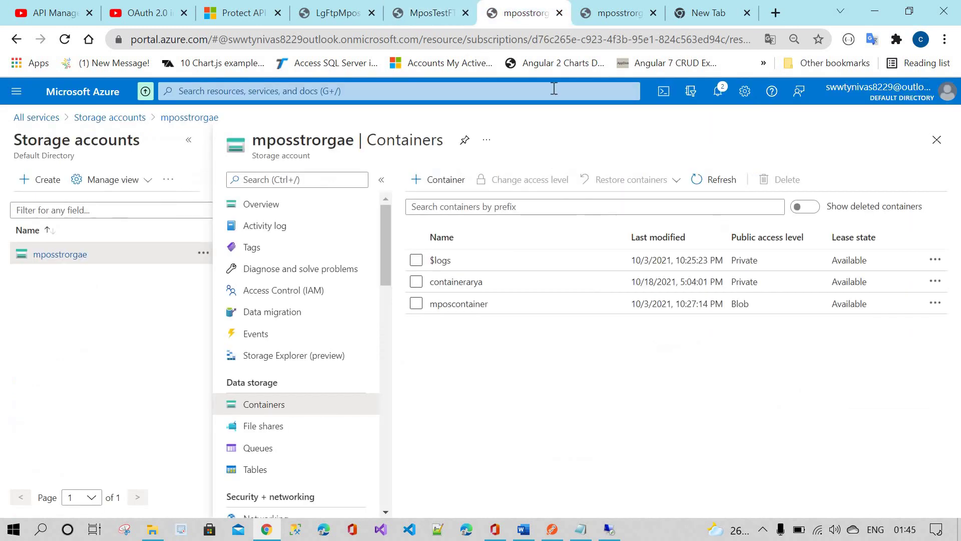
{"action": "left_click", "coordinate": [347, 16]}
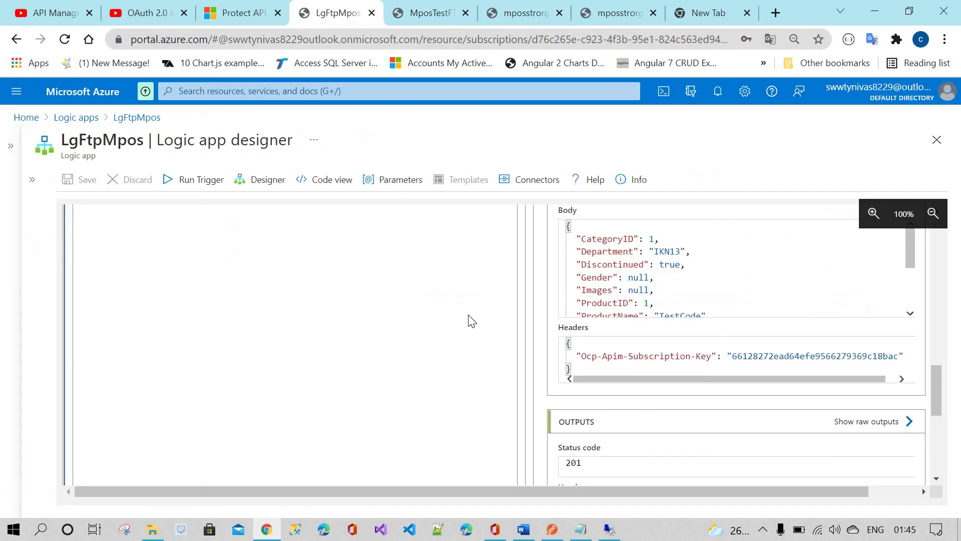
{"action": "scroll", "coordinate": [501, 323], "scroll_direction": "up", "scroll_amount": 5}
{"action": "scroll", "coordinate": [592, 339], "scroll_direction": "down", "scroll_amount": 2}
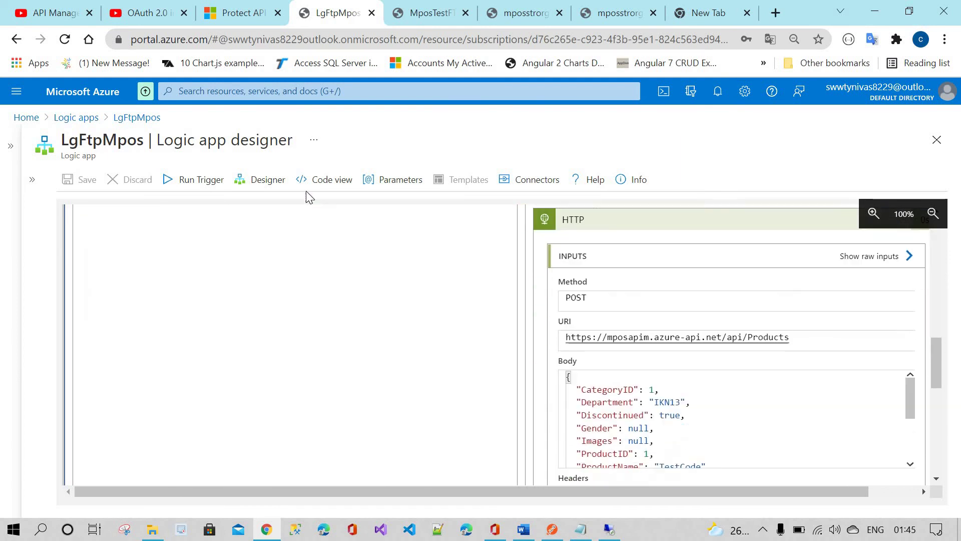
{"action": "left_click", "coordinate": [269, 180]}
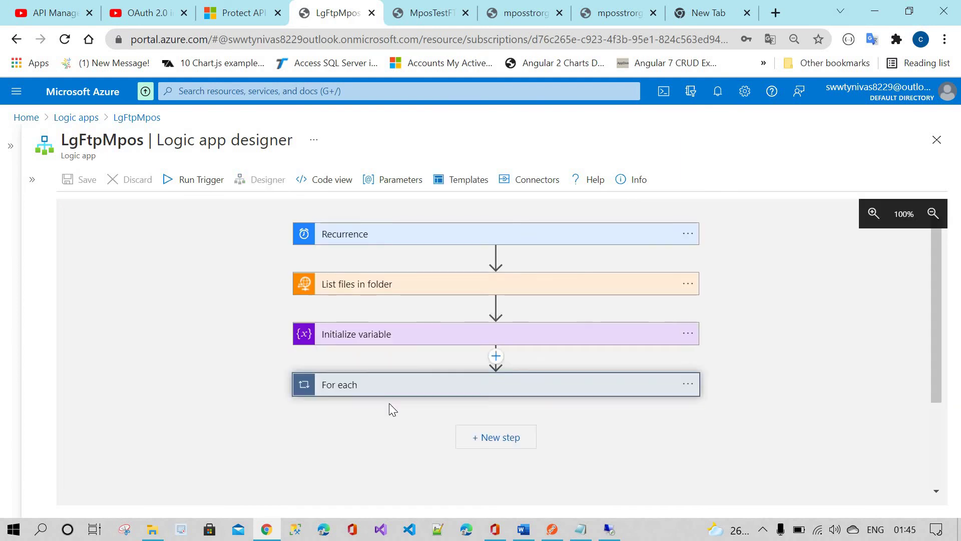
Expand the LgFtpMpos For each loop through Finally, Condition and For each 2 to open its HTTP action
{"action": "left_click", "coordinate": [385, 386]}
{"action": "scroll", "coordinate": [375, 345], "scroll_direction": "down", "scroll_amount": 3}
{"action": "left_click", "coordinate": [373, 324]}
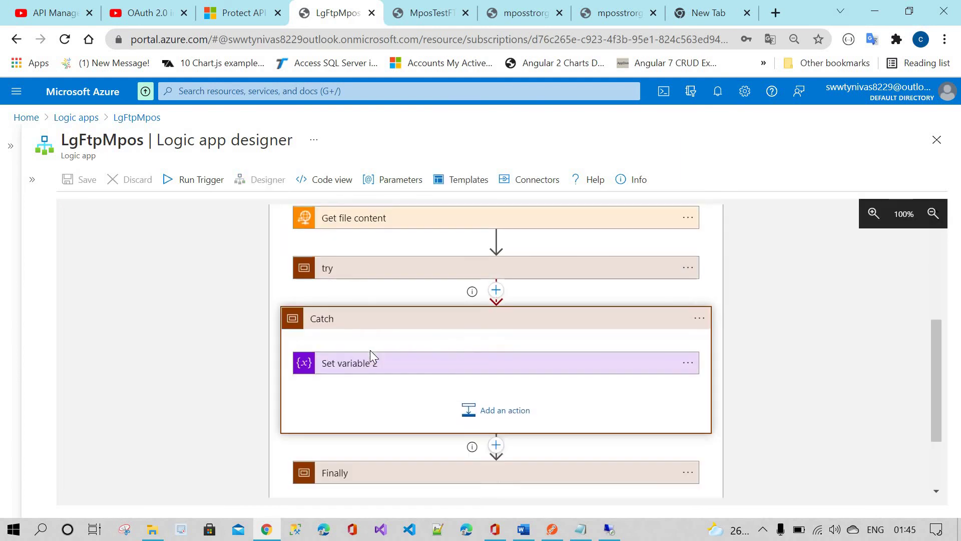
{"action": "scroll", "coordinate": [370, 355], "scroll_direction": "down", "scroll_amount": 2}
{"action": "left_click", "coordinate": [356, 373]}
{"action": "scroll", "coordinate": [379, 333], "scroll_direction": "up", "scroll_amount": 2}
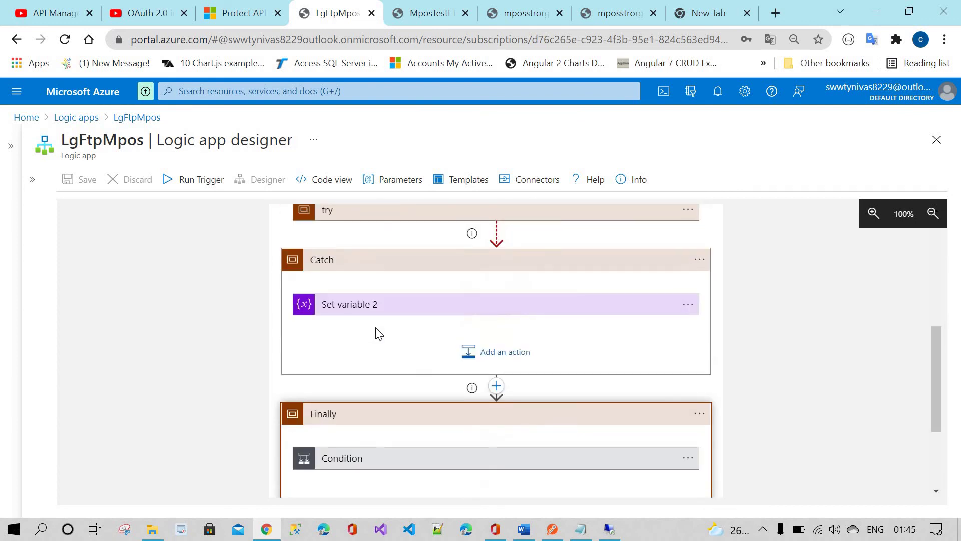
{"action": "scroll", "coordinate": [379, 333], "scroll_direction": "down", "scroll_amount": 3}
{"action": "left_click", "coordinate": [614, 316]}
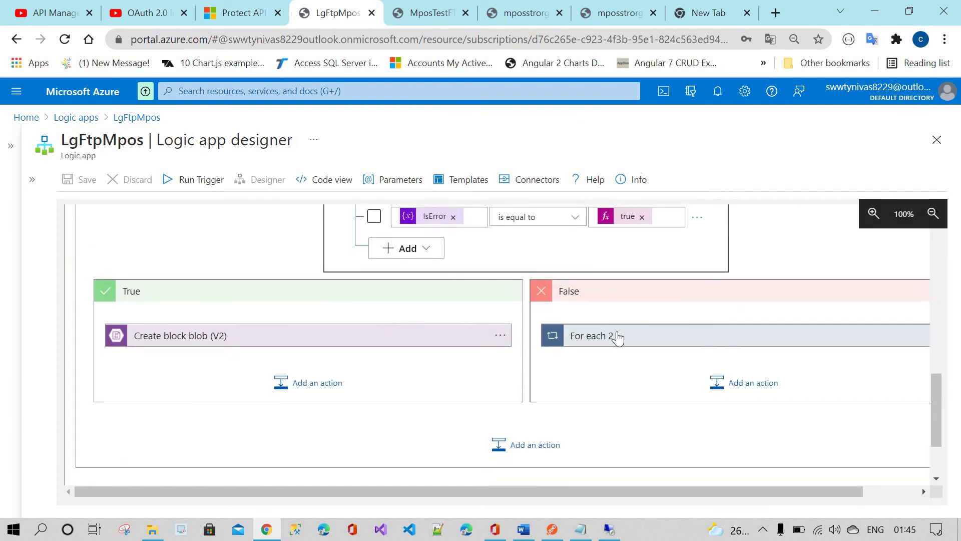
{"action": "left_click", "coordinate": [618, 338]}
{"action": "scroll", "coordinate": [651, 379], "scroll_direction": "down", "scroll_amount": 3}
{"action": "left_click", "coordinate": [642, 265]}
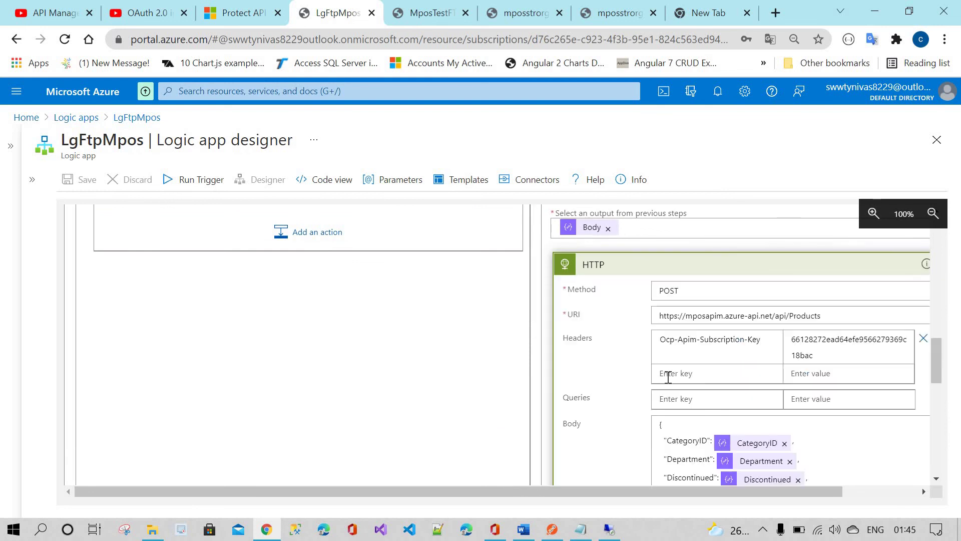
Copy the entire request body of the LgFtpMpos HTTP action into the Body of the MposTestFTP HTTP action
{"action": "scroll", "coordinate": [665, 278], "scroll_direction": "down", "scroll_amount": 3}
{"action": "left_click", "coordinate": [684, 284]}
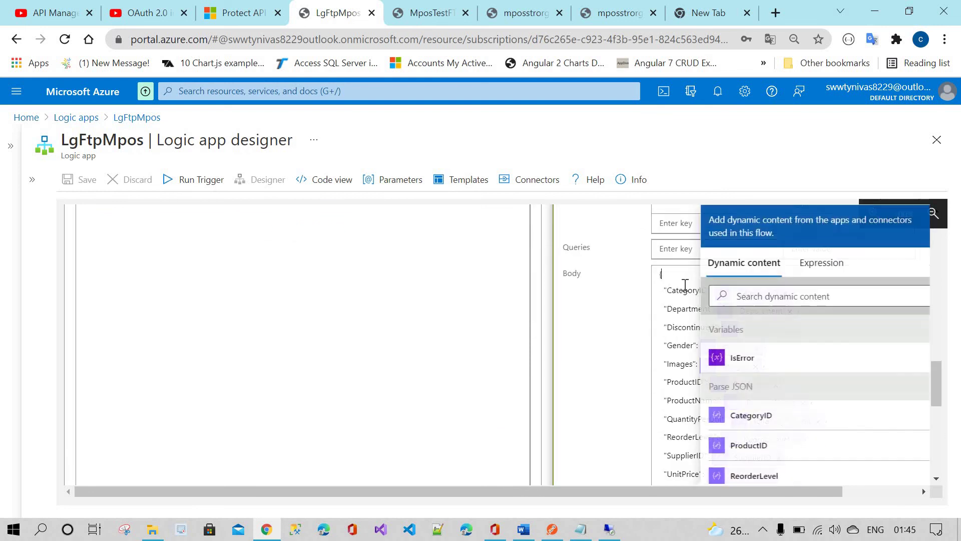
{"action": "key", "text": "ctrl+a"}
{"action": "key", "text": "ctrl+Tab"}
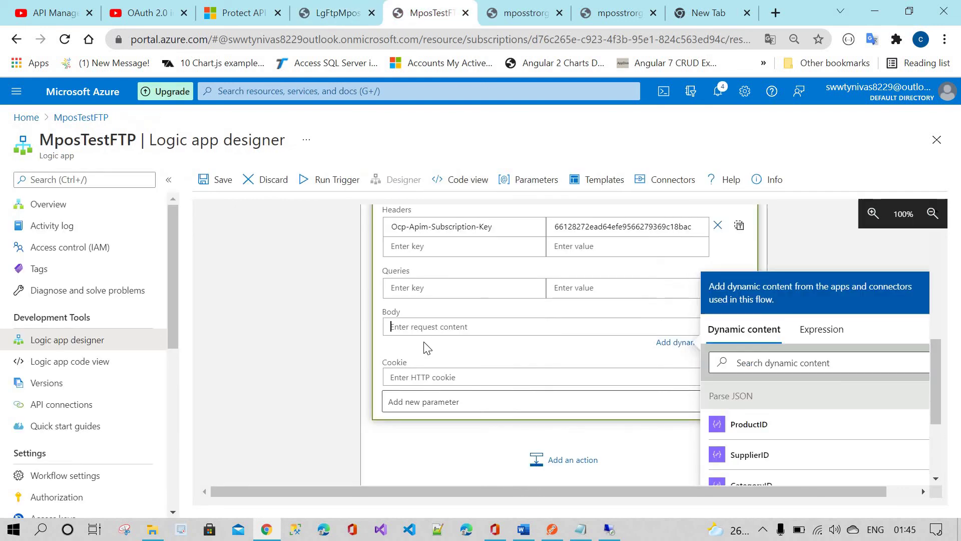
{"action": "key", "text": "ctrl+v"}
{"action": "scroll", "coordinate": [500, 301], "scroll_direction": "down", "scroll_amount": 2}
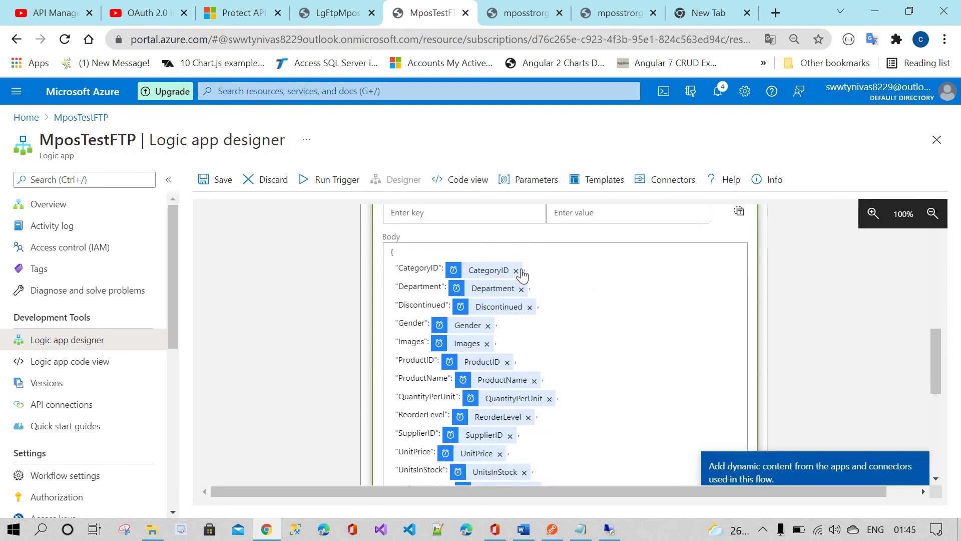
{"action": "scroll", "coordinate": [683, 331], "scroll_direction": "down", "scroll_amount": 2}
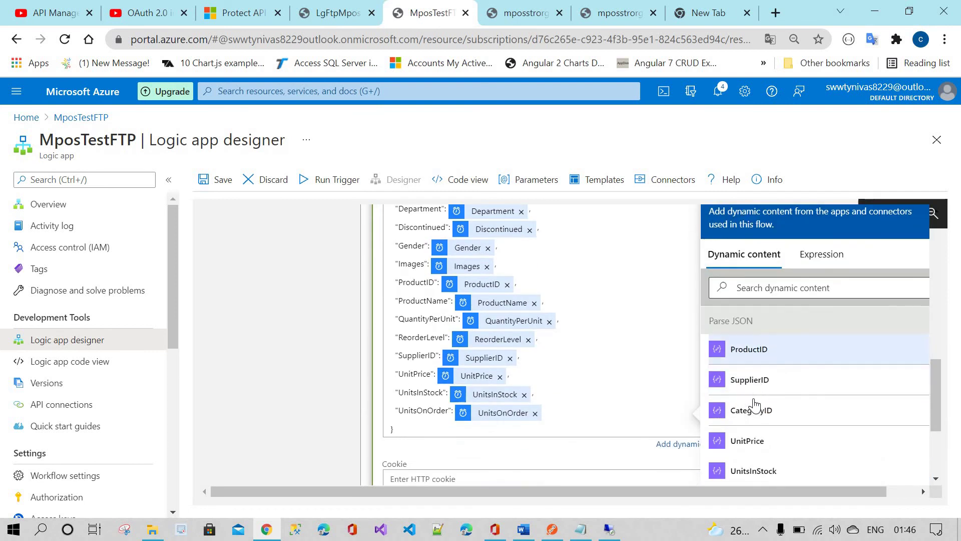
Replace the CategoryID and Department values in the HTTP action's body with the matching Parse JSON outputs
{"action": "left_click", "coordinate": [513, 299]}
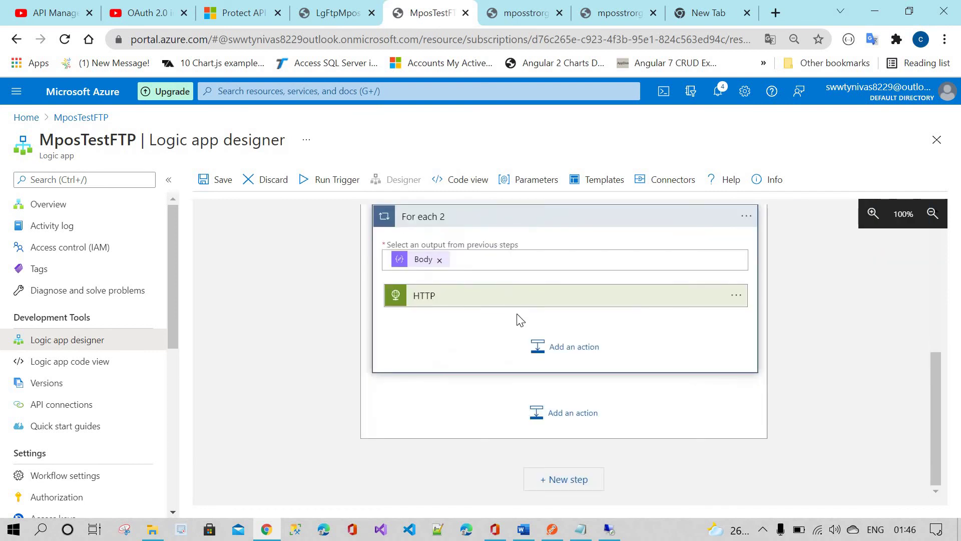
{"action": "left_click", "coordinate": [521, 296]}
{"action": "scroll", "coordinate": [511, 371], "scroll_direction": "down", "scroll_amount": 5}
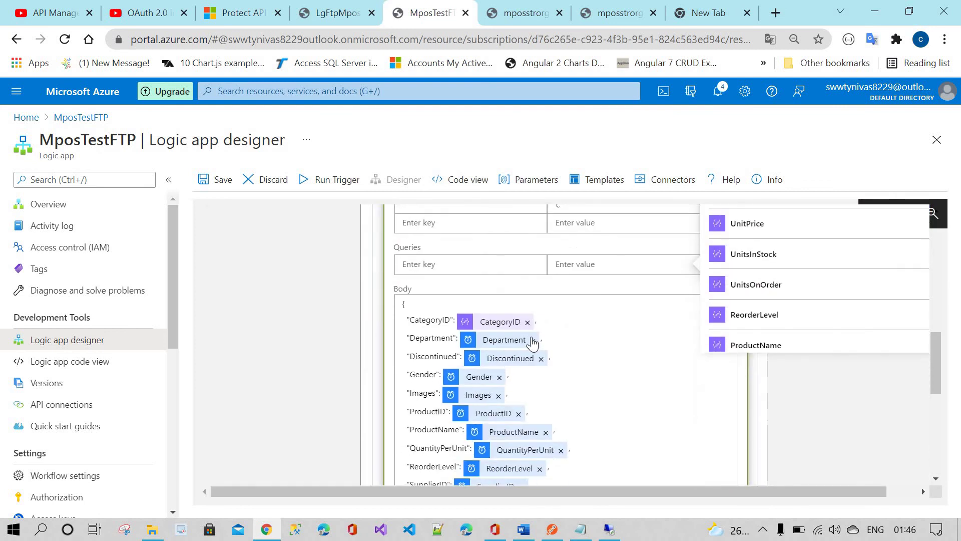
{"action": "left_click", "coordinate": [533, 340]}
{"action": "scroll", "coordinate": [777, 398], "scroll_direction": "down", "scroll_amount": 1}
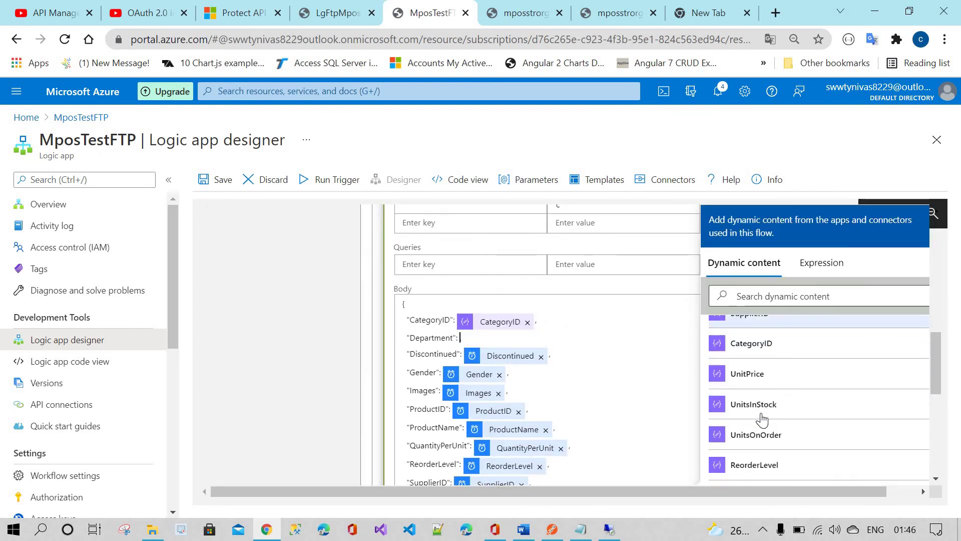
{"action": "scroll", "coordinate": [761, 422], "scroll_direction": "down", "scroll_amount": 3}
{"action": "left_click", "coordinate": [752, 408]}
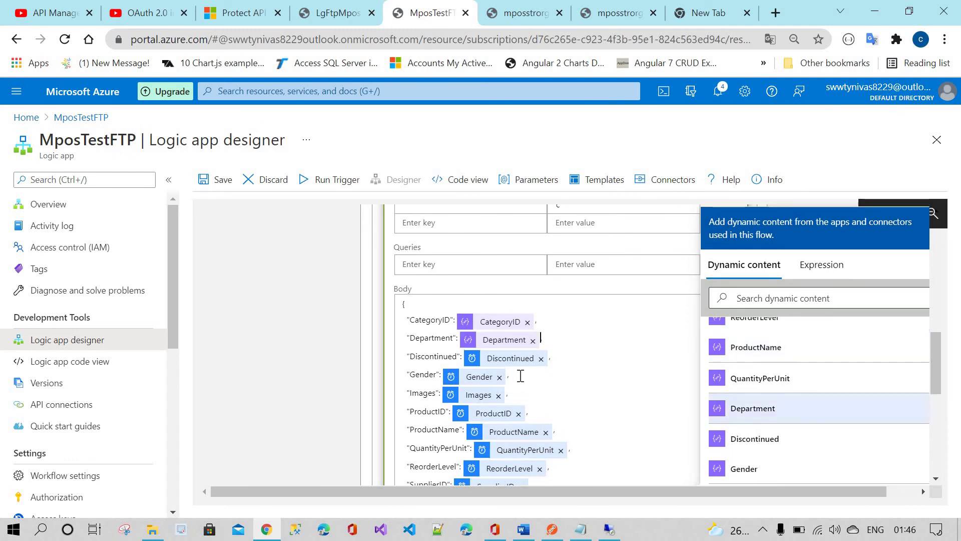
Replace the Discontinued and Gender values in the HTTP body with the matching Parse JSON outputs
{"action": "left_click", "coordinate": [541, 359]}
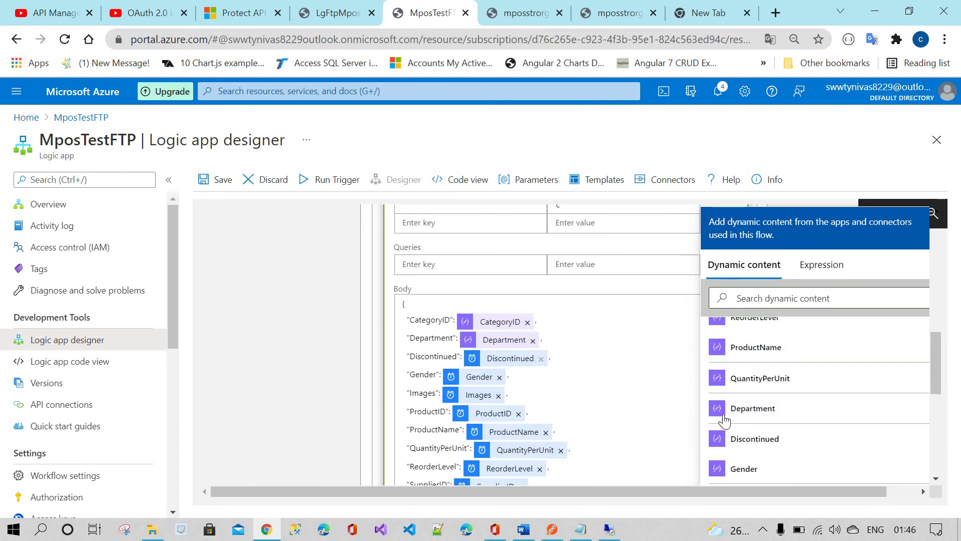
{"action": "left_click", "coordinate": [755, 438]}
{"action": "left_click", "coordinate": [499, 377]}
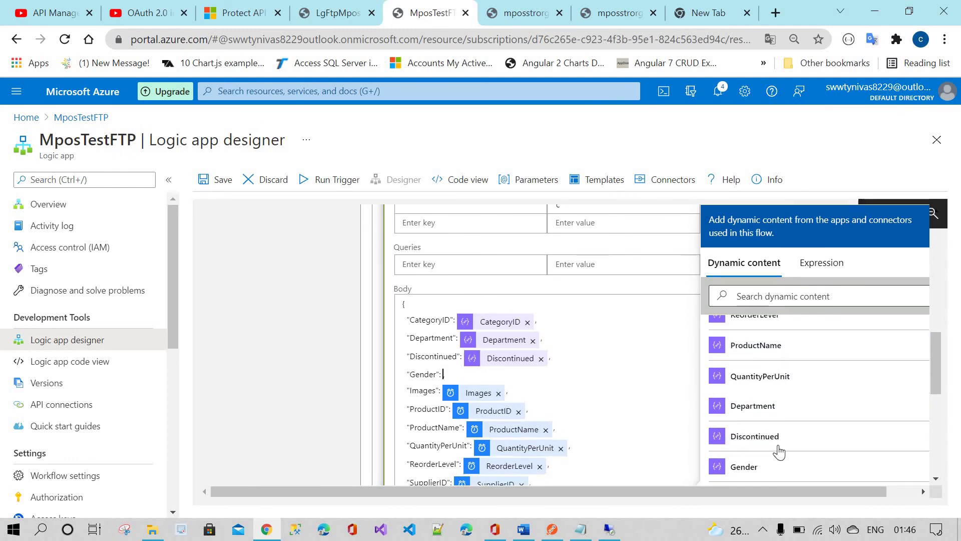
{"action": "scroll", "coordinate": [766, 400], "scroll_direction": "down", "scroll_amount": 2}
{"action": "left_click", "coordinate": [744, 394]}
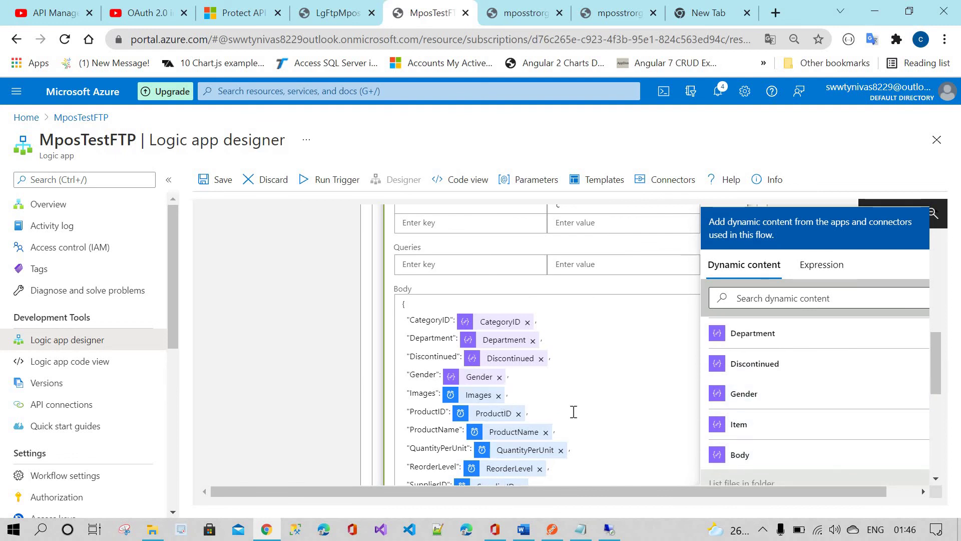
Remove the old Images token from the HTTP body and search the dynamic content for "ima"
{"action": "left_click", "coordinate": [499, 395]}
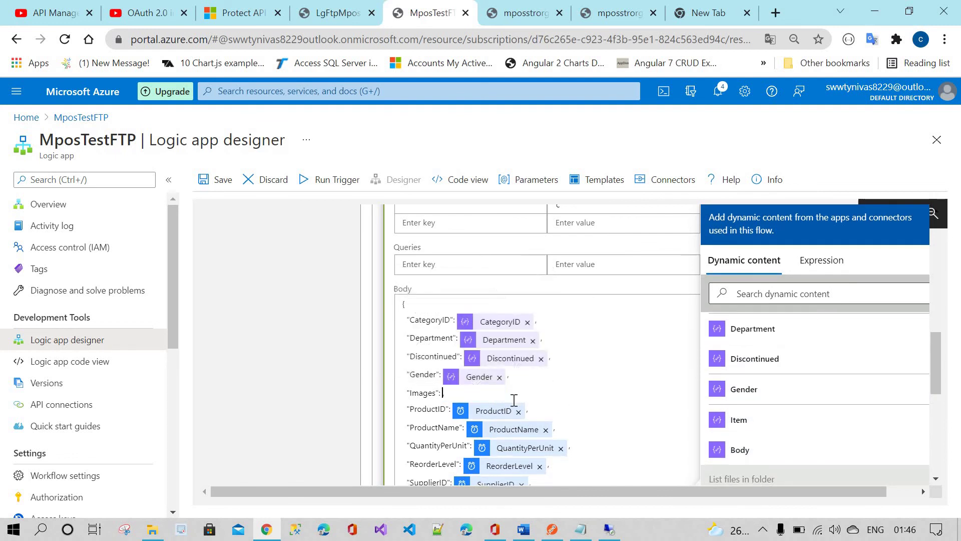
{"action": "scroll", "coordinate": [755, 425], "scroll_direction": "down", "scroll_amount": 2}
{"action": "scroll", "coordinate": [755, 416], "scroll_direction": "up", "scroll_amount": 4}
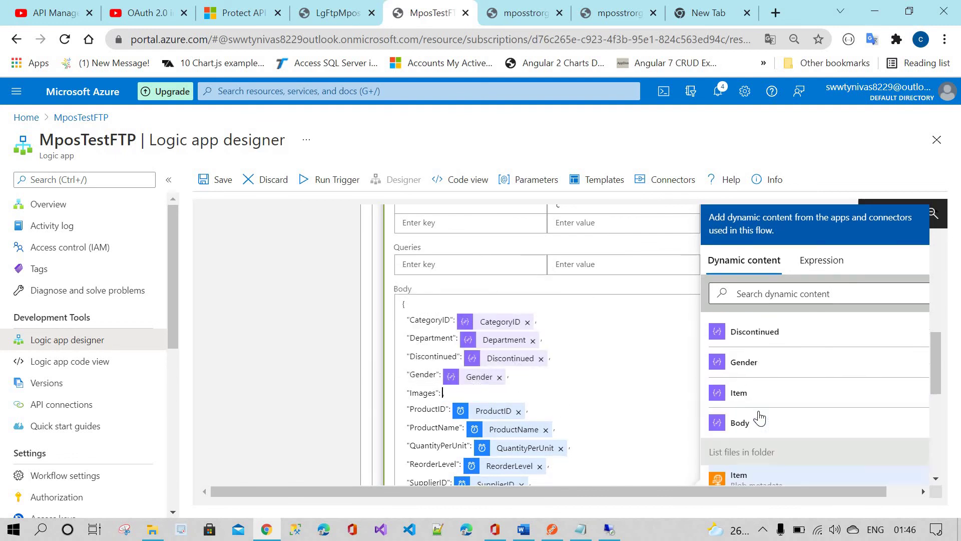
{"action": "scroll", "coordinate": [758, 408], "scroll_direction": "up", "scroll_amount": 5}
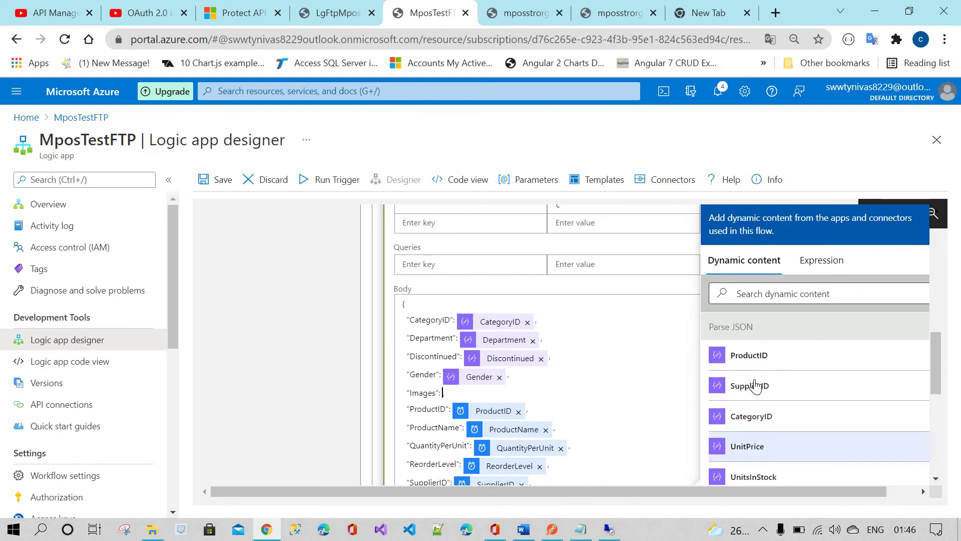
{"action": "scroll", "coordinate": [756, 395], "scroll_direction": "down", "scroll_amount": 4}
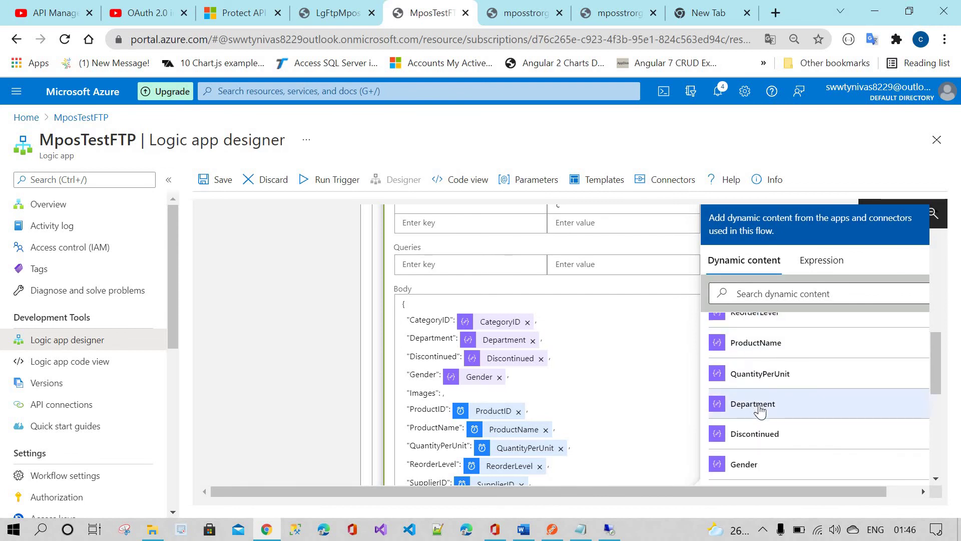
{"action": "scroll", "coordinate": [759, 416], "scroll_direction": "down", "scroll_amount": 2}
{"action": "scroll", "coordinate": [758, 422], "scroll_direction": "up", "scroll_amount": 4}
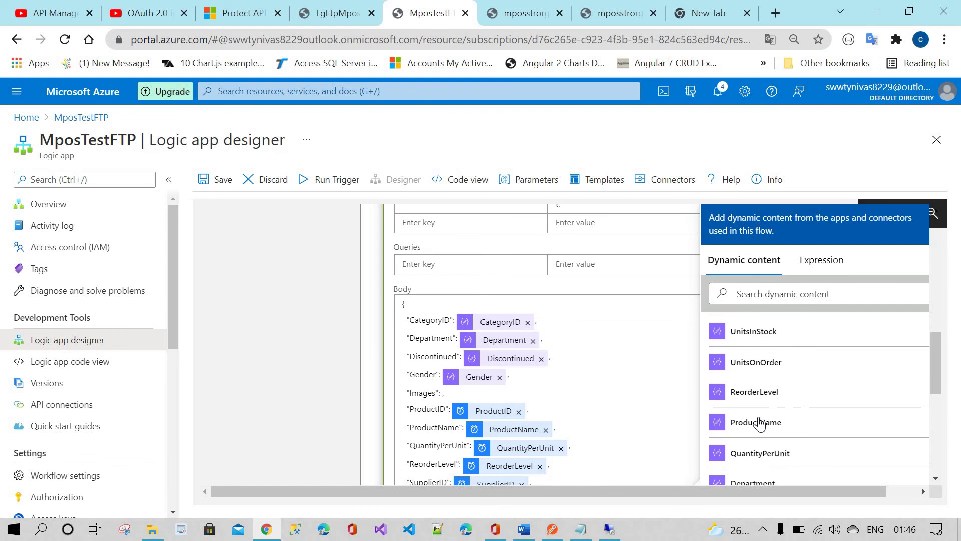
{"action": "scroll", "coordinate": [760, 423], "scroll_direction": "up", "scroll_amount": 3}
{"action": "scroll", "coordinate": [759, 423], "scroll_direction": "down", "scroll_amount": 4}
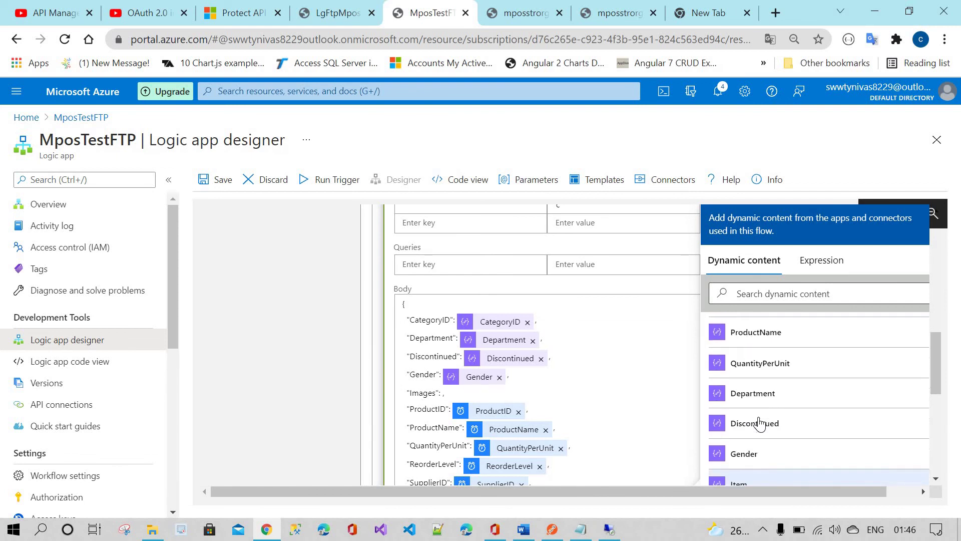
{"action": "scroll", "coordinate": [759, 423], "scroll_direction": "down", "scroll_amount": 3}
{"action": "scroll", "coordinate": [756, 423], "scroll_direction": "up", "scroll_amount": 4}
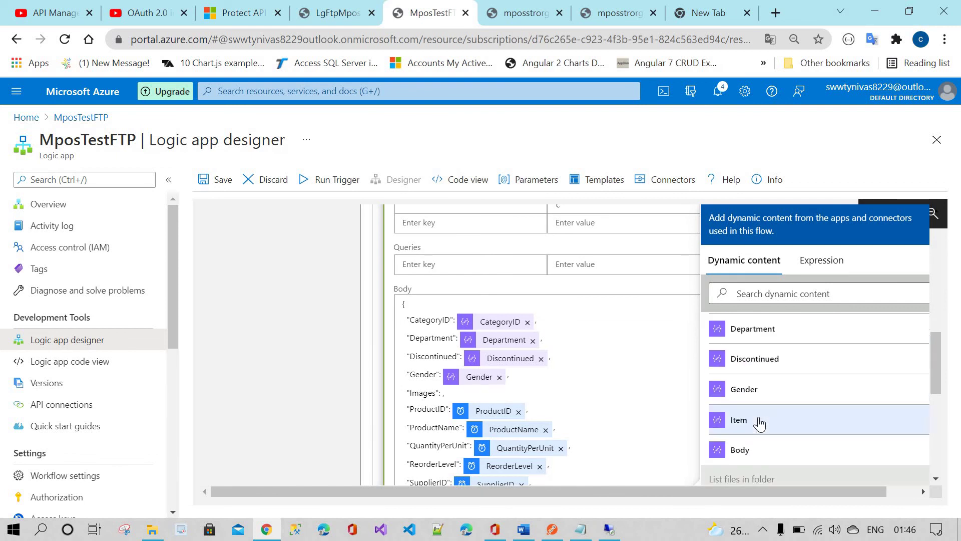
{"action": "scroll", "coordinate": [775, 312], "scroll_direction": "up", "scroll_amount": 1}
{"action": "left_click", "coordinate": [774, 297]}
{"action": "type", "text": "ima"}
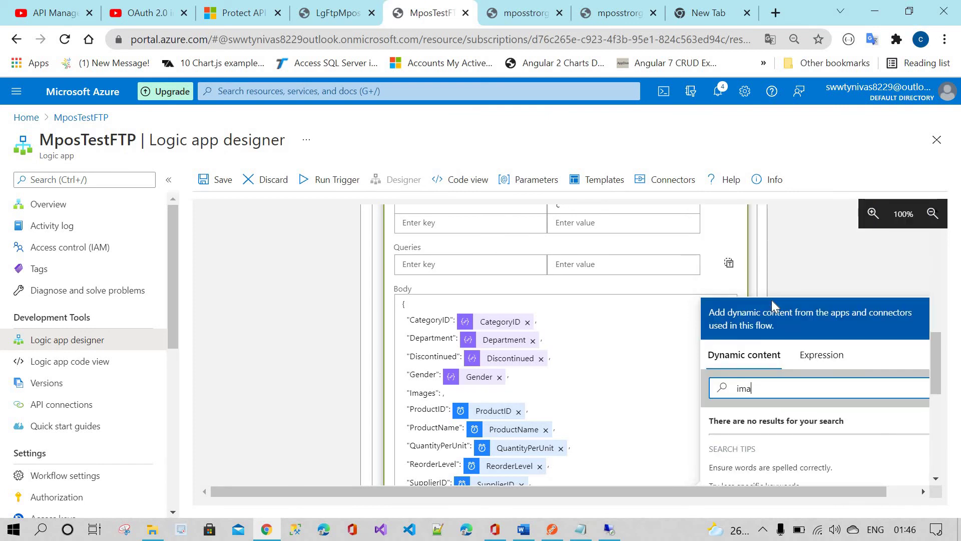
{"action": "scroll", "coordinate": [783, 441], "scroll_direction": "down", "scroll_amount": 2}
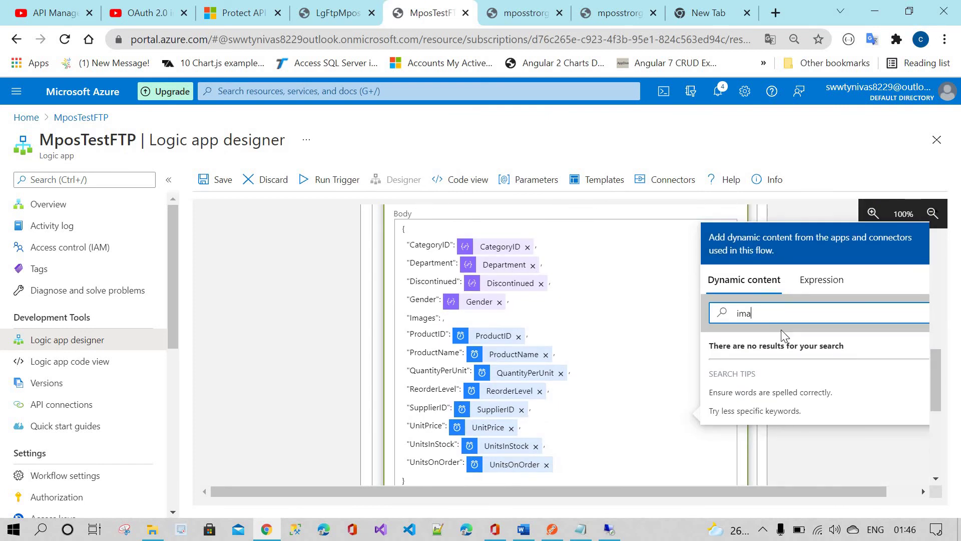
{"action": "key", "text": "BackSpace"}
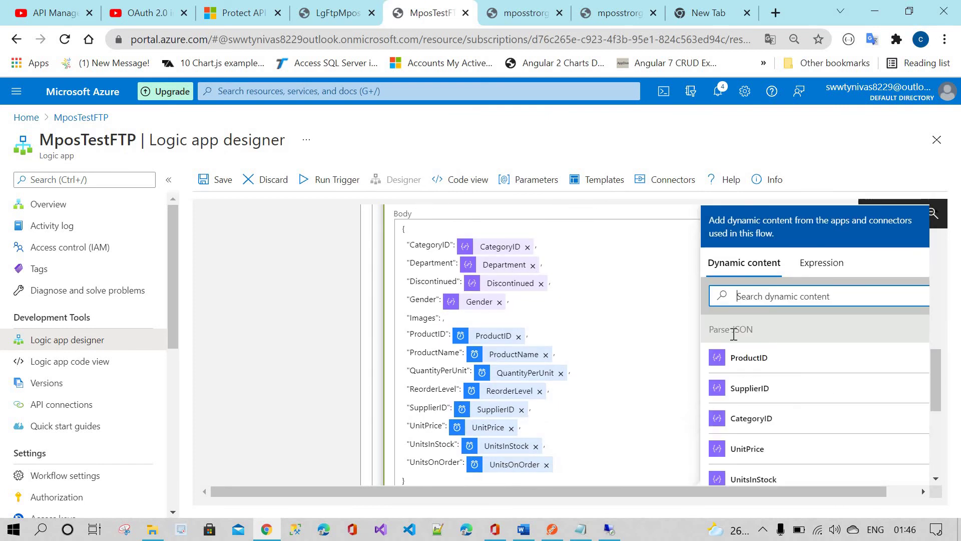
In the remote desktop session, add "images":null to the Products JSON file, save it and copy its entire content
{"action": "left_click", "coordinate": [574, 537]}
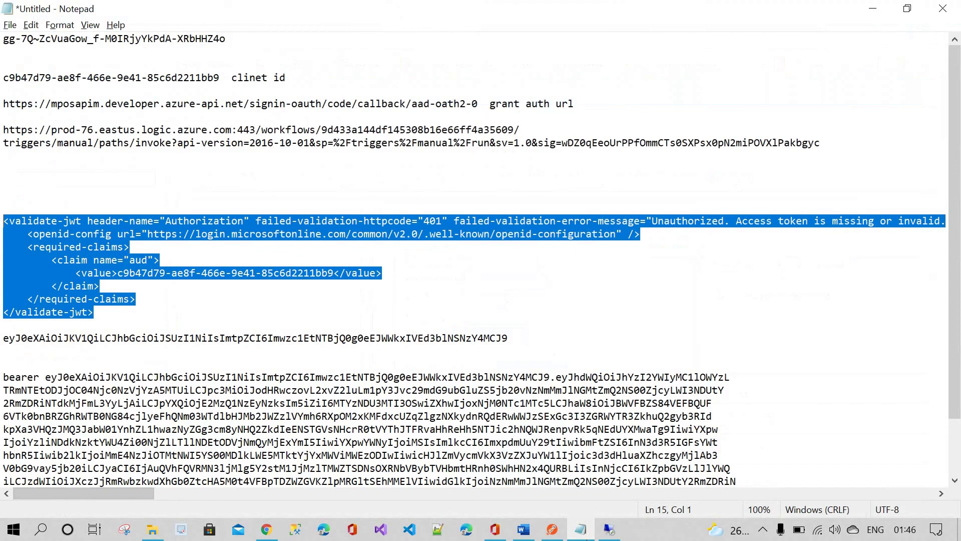
{"action": "left_click", "coordinate": [580, 529]}
{"action": "left_click", "coordinate": [609, 529]}
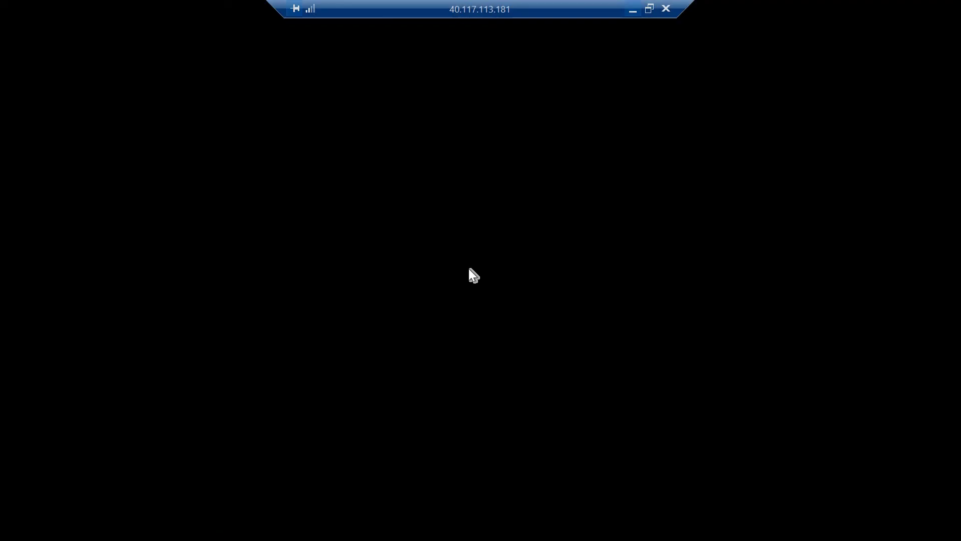
{"action": "double_click", "coordinate": [368, 93]}
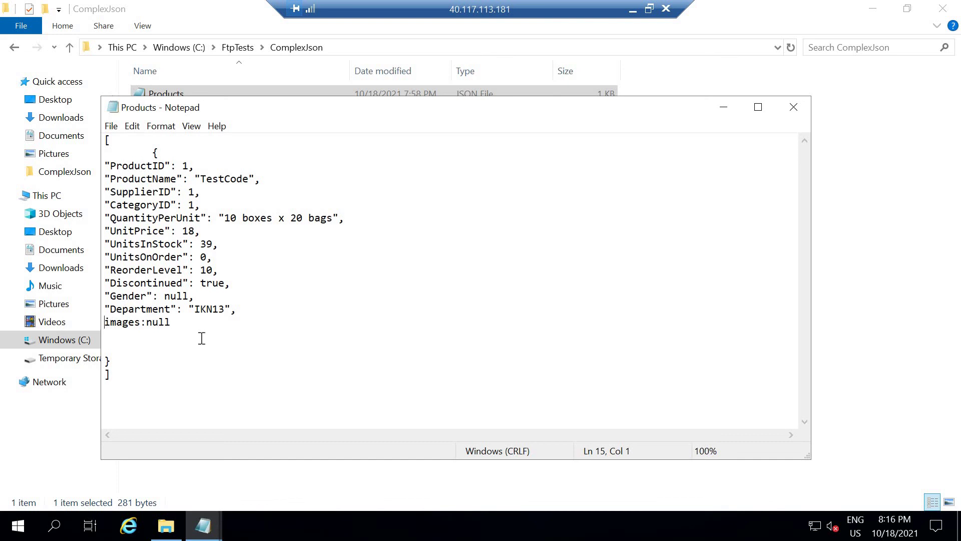
{"action": "type", "text": "\""}
{"action": "key", "text": "ctrl+a"}
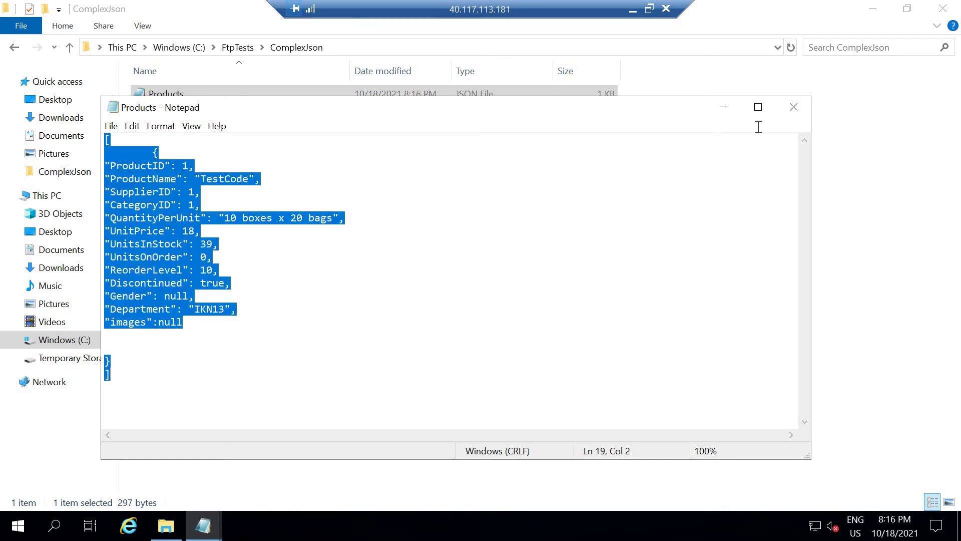
{"action": "left_click", "coordinate": [723, 107]}
{"action": "left_click", "coordinate": [633, 9]}
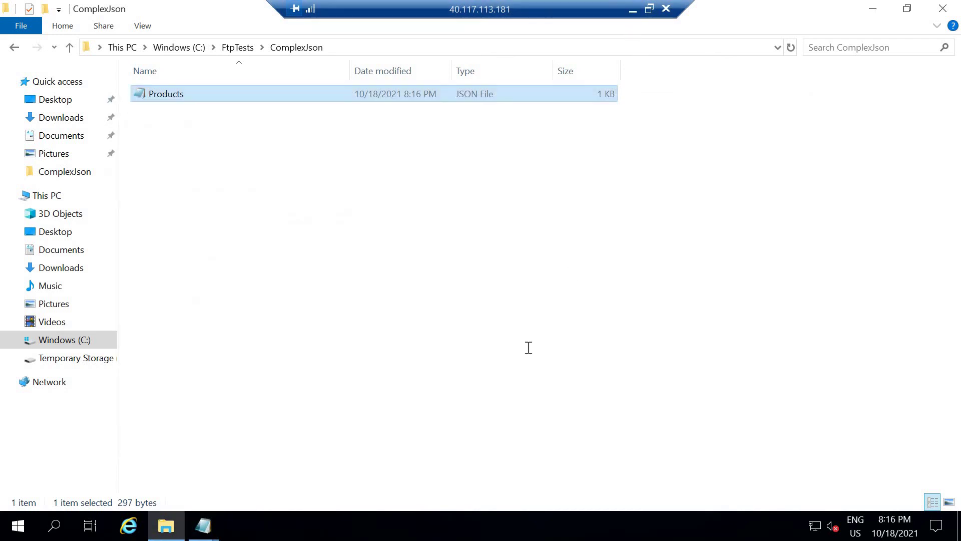
Regenerate the Parse JSON schema using the copied Products JSON as the sample payload
{"action": "scroll", "coordinate": [343, 339], "scroll_direction": "up", "scroll_amount": 10}
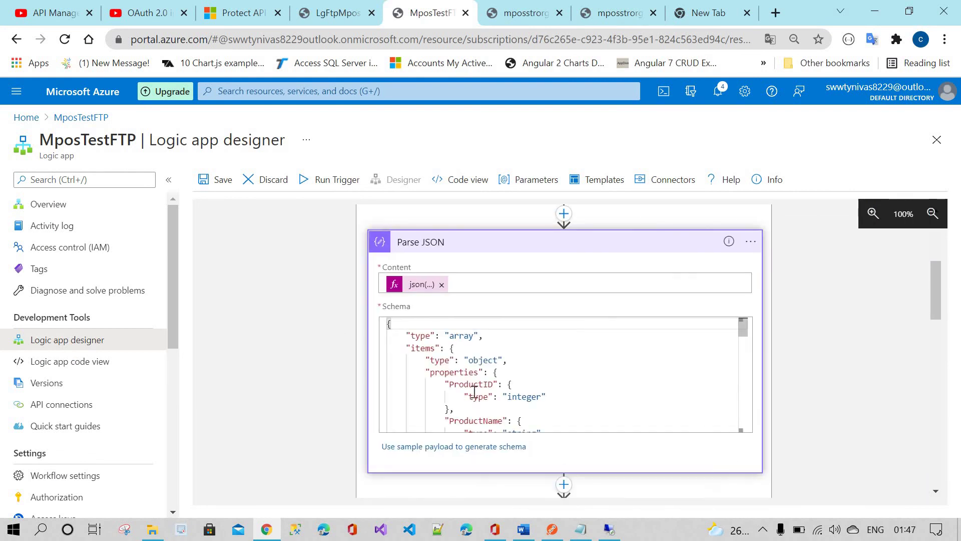
{"action": "key", "text": "Return"}
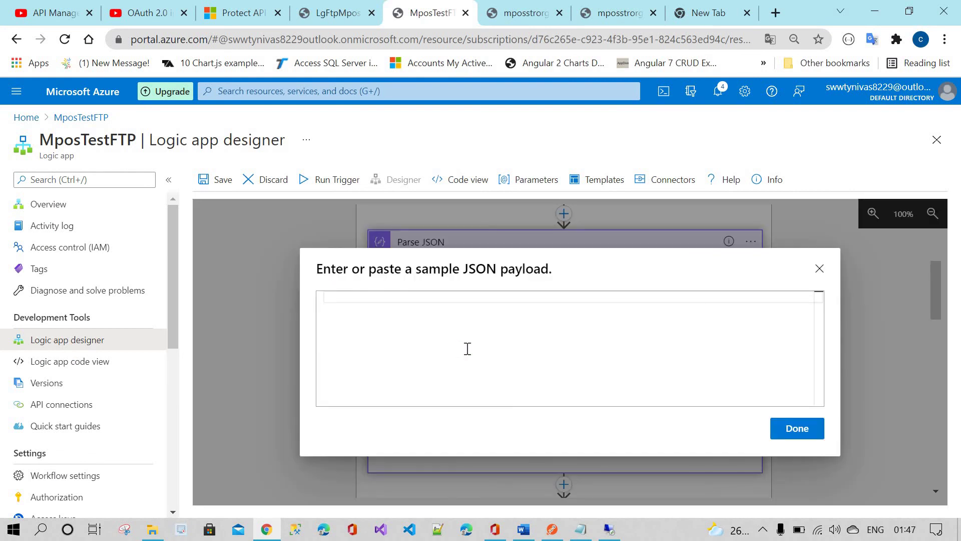
{"action": "key", "text": "ctrl+v"}
{"action": "left_click", "coordinate": [796, 428]}
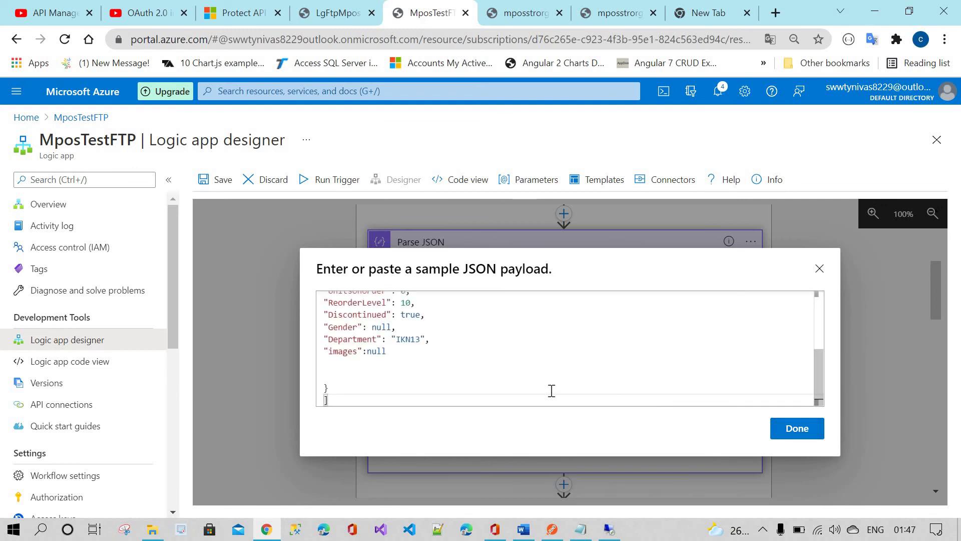
Insert the Parse JSON images output as the Images value in the HTTP action's body
{"action": "scroll", "coordinate": [571, 398], "scroll_direction": "down", "scroll_amount": 10}
{"action": "scroll", "coordinate": [817, 406], "scroll_direction": "down", "scroll_amount": 15}
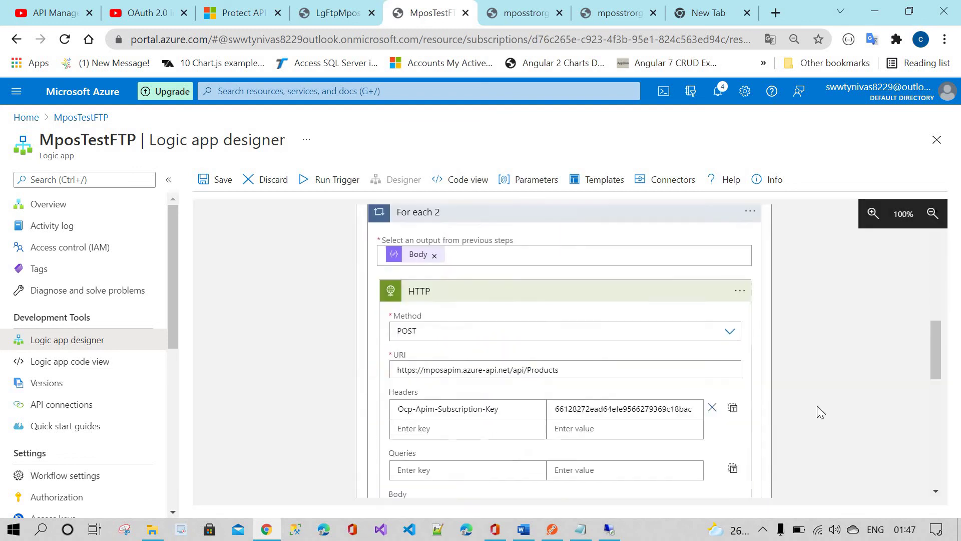
{"action": "scroll", "coordinate": [464, 299], "scroll_direction": "up", "scroll_amount": 3}
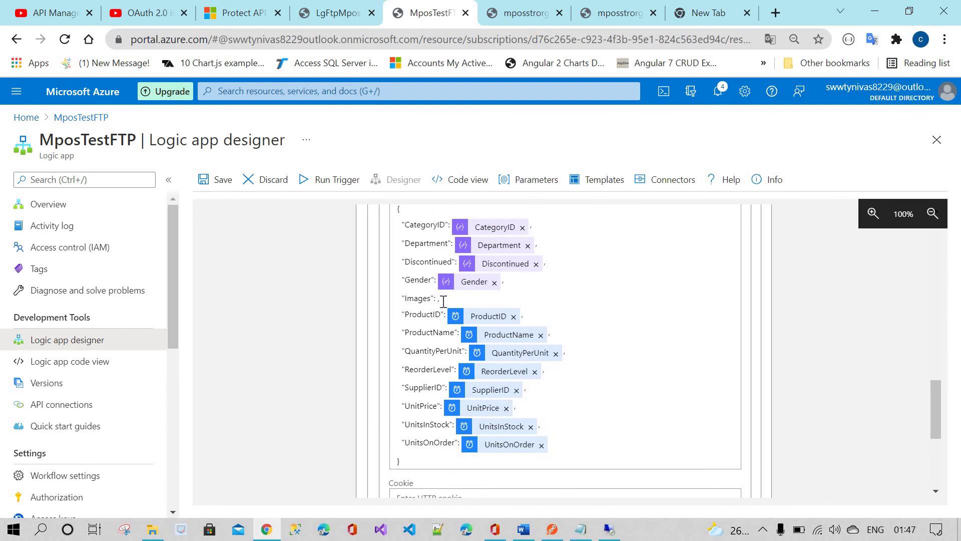
{"action": "left_click", "coordinate": [437, 298]}
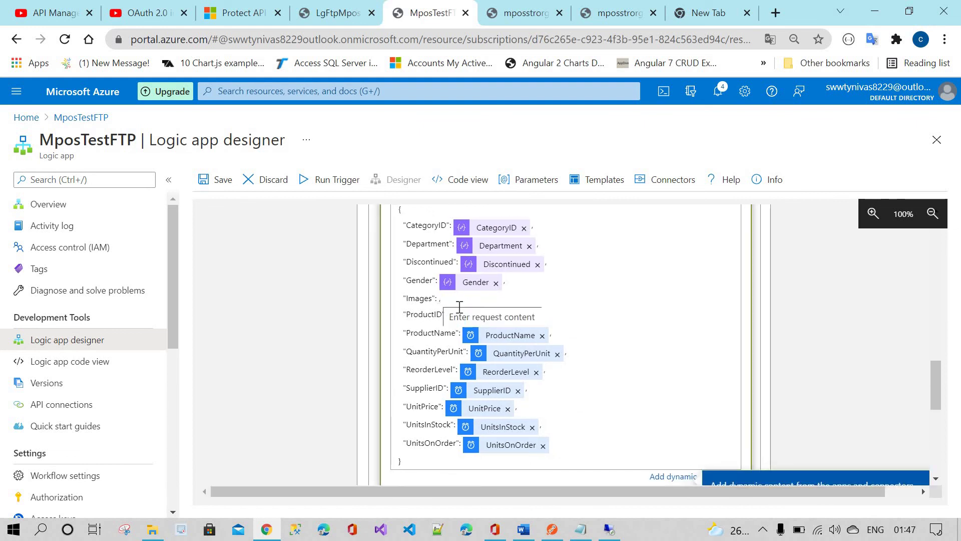
{"action": "scroll", "coordinate": [755, 399], "scroll_direction": "down", "scroll_amount": 6}
{"action": "scroll", "coordinate": [768, 388], "scroll_direction": "down", "scroll_amount": 5}
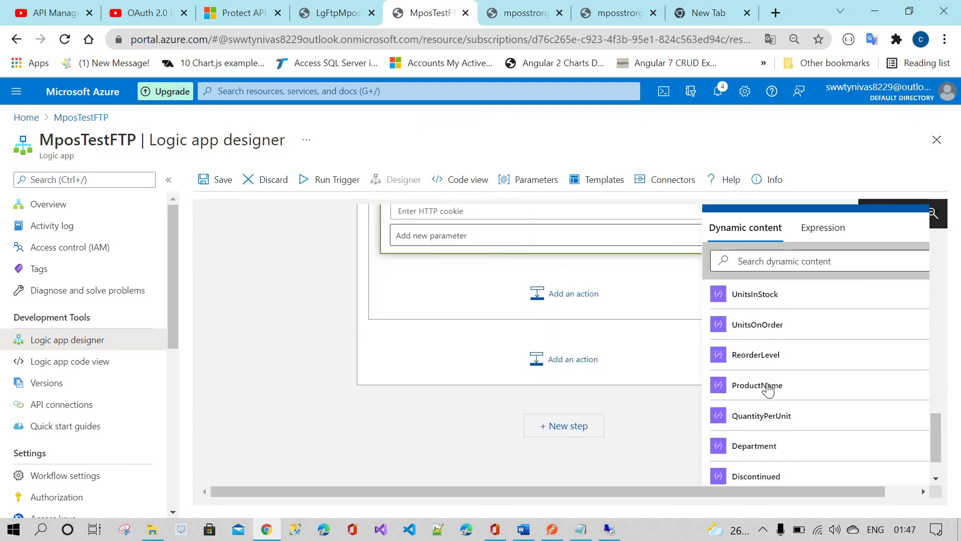
{"action": "scroll", "coordinate": [484, 367], "scroll_direction": "up", "scroll_amount": 3}
{"action": "scroll", "coordinate": [484, 369], "scroll_direction": "up", "scroll_amount": 5}
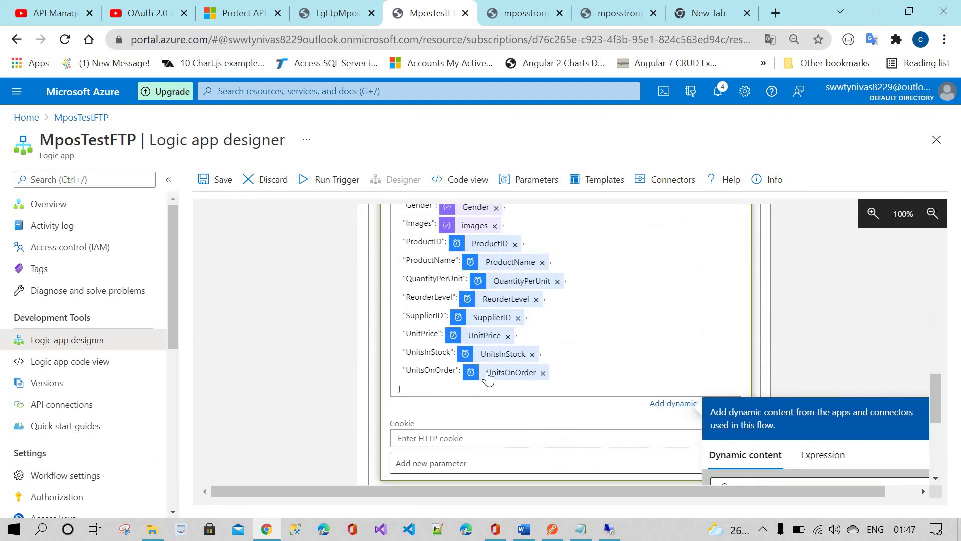
Replace the ProductID and ProductName tokens in the HTTP body with the matching Parse JSON outputs
{"action": "left_click", "coordinate": [516, 394]}
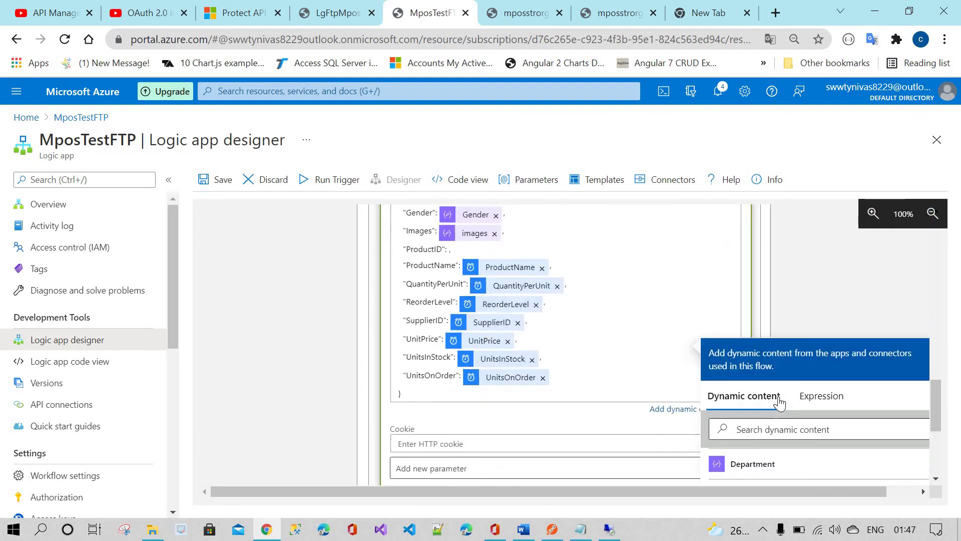
{"action": "scroll", "coordinate": [768, 398], "scroll_direction": "down", "scroll_amount": 3}
{"action": "scroll", "coordinate": [763, 393], "scroll_direction": "up", "scroll_amount": 6}
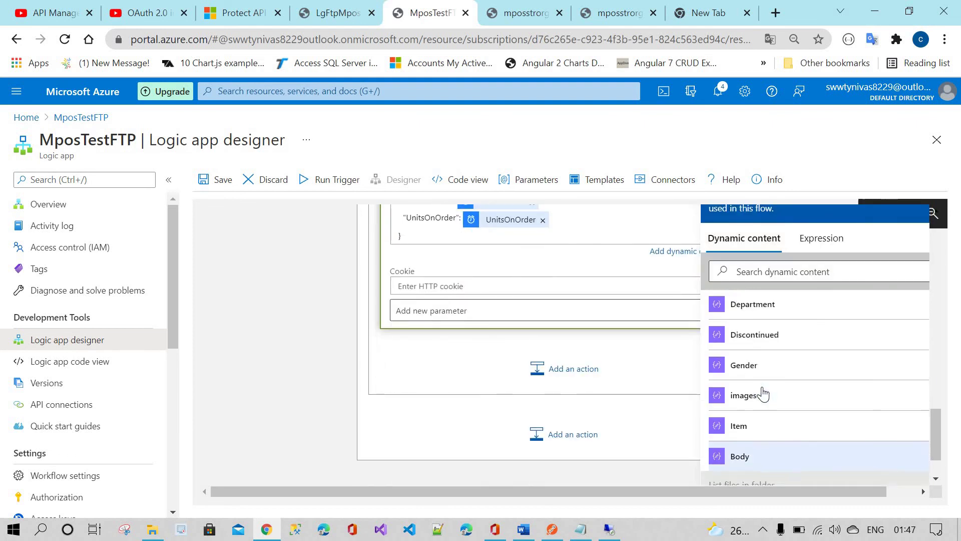
{"action": "scroll", "coordinate": [761, 366], "scroll_direction": "up", "scroll_amount": 3}
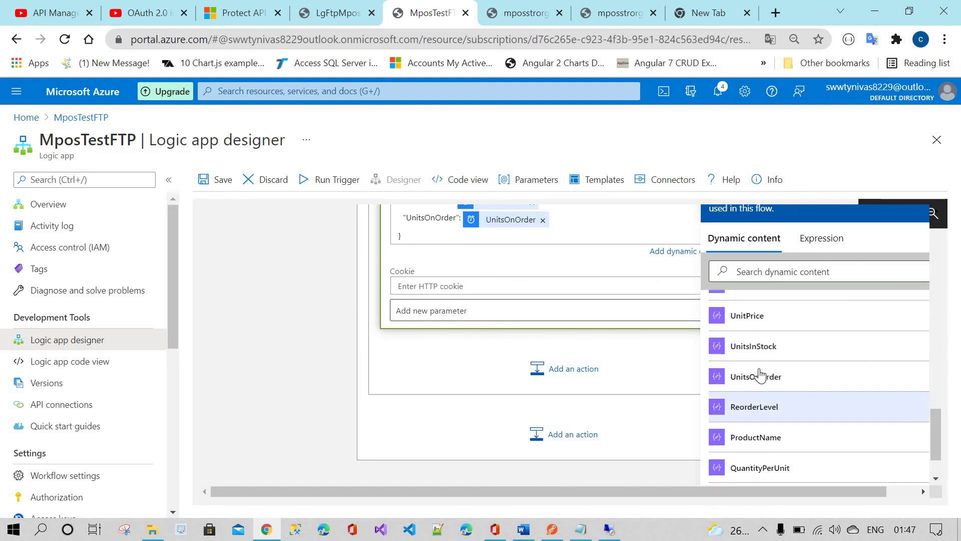
{"action": "left_click", "coordinate": [760, 344]}
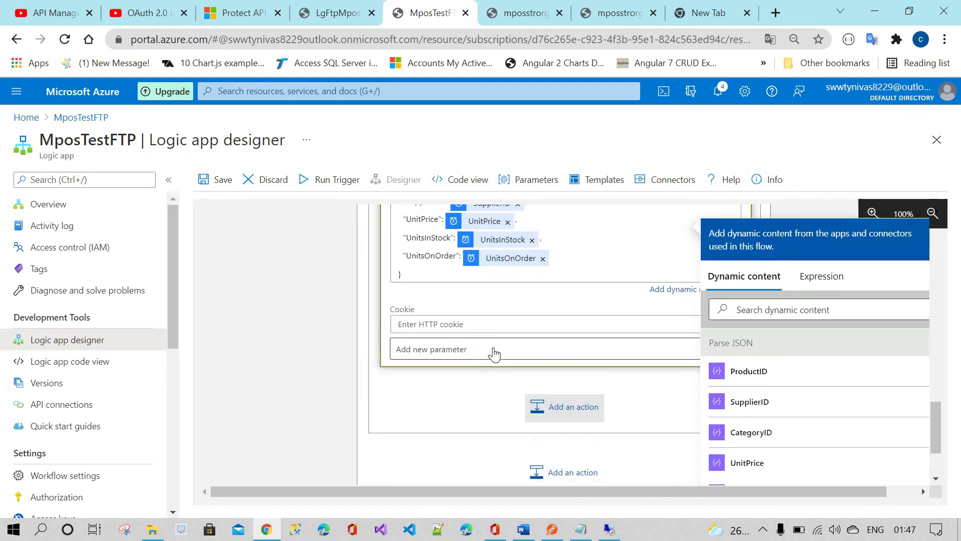
{"action": "scroll", "coordinate": [745, 404], "scroll_direction": "down", "scroll_amount": 5}
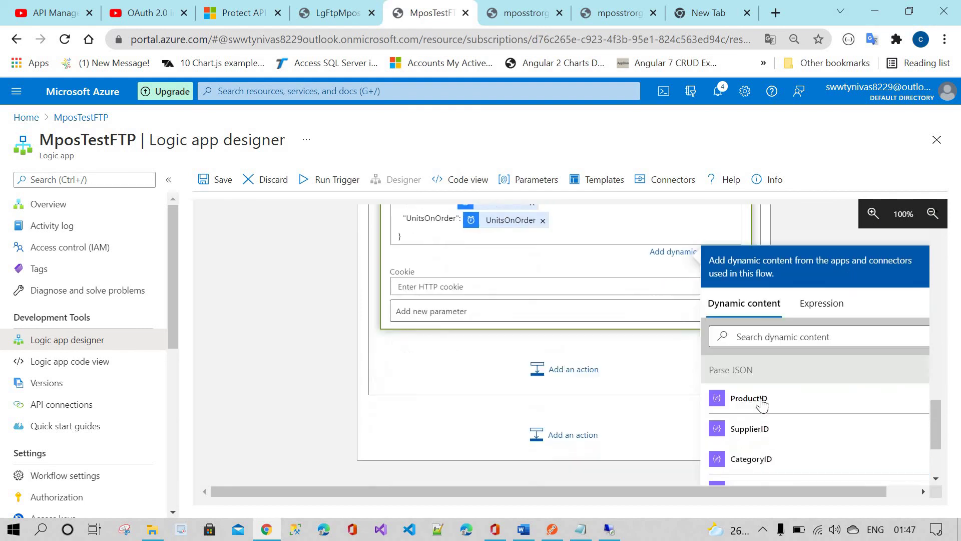
{"action": "scroll", "coordinate": [761, 415], "scroll_direction": "down", "scroll_amount": 5}
{"action": "left_click", "coordinate": [760, 409]}
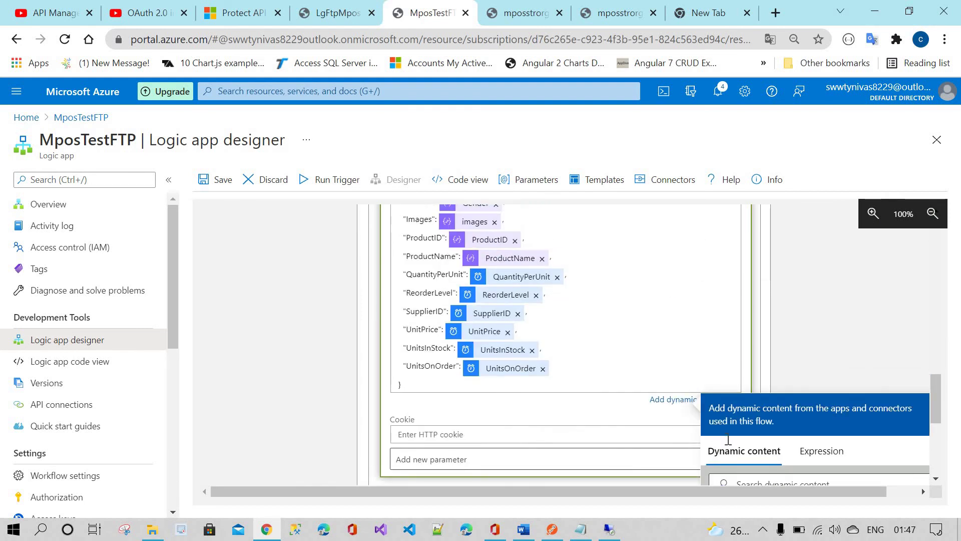
Replace the QuantityPerUnit and ReorderLevel tokens in the HTTP body with the matching Parse JSON outputs
{"action": "scroll", "coordinate": [728, 439], "scroll_direction": "down", "scroll_amount": 5}
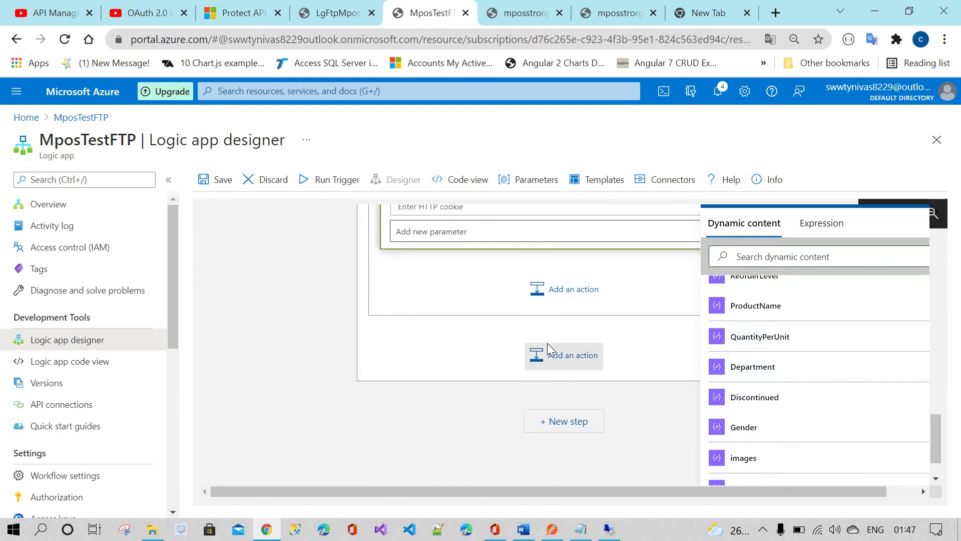
{"action": "scroll", "coordinate": [547, 347], "scroll_direction": "up", "scroll_amount": 5}
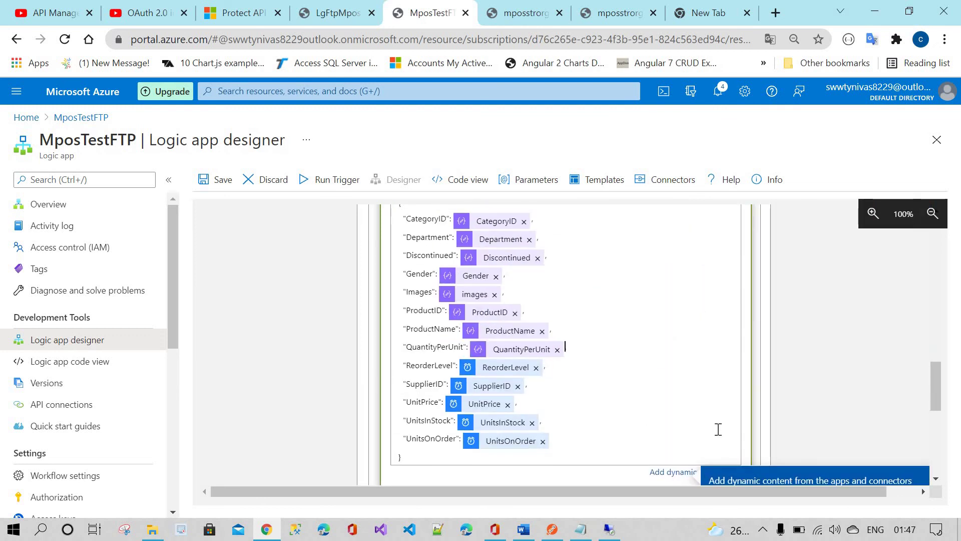
{"action": "scroll", "coordinate": [717, 429], "scroll_direction": "down", "scroll_amount": 6}
{"action": "scroll", "coordinate": [747, 429], "scroll_direction": "up", "scroll_amount": 2}
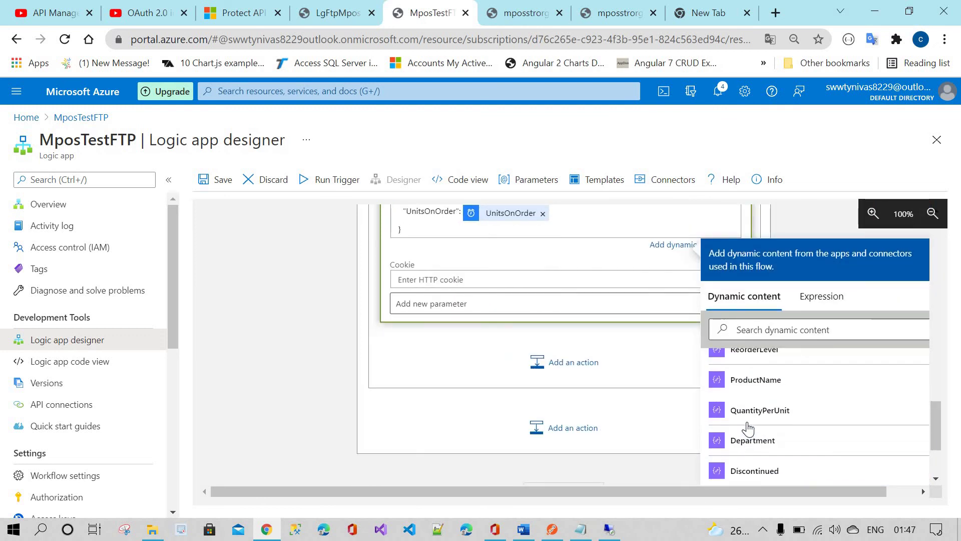
{"action": "scroll", "coordinate": [747, 429], "scroll_direction": "up", "scroll_amount": 2}
{"action": "scroll", "coordinate": [749, 431], "scroll_direction": "down", "scroll_amount": 6}
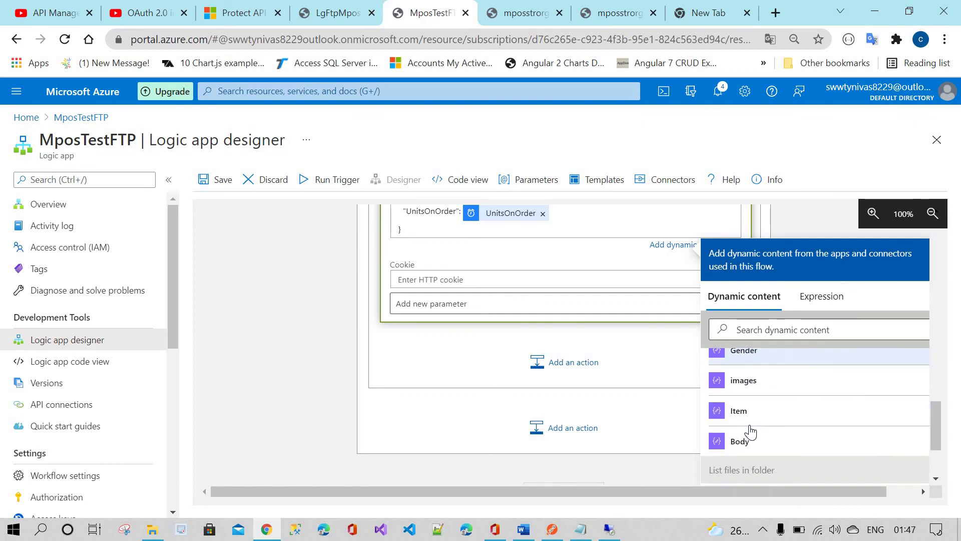
{"action": "scroll", "coordinate": [750, 430], "scroll_direction": "up", "scroll_amount": 3}
{"action": "scroll", "coordinate": [751, 431], "scroll_direction": "up", "scroll_amount": 2}
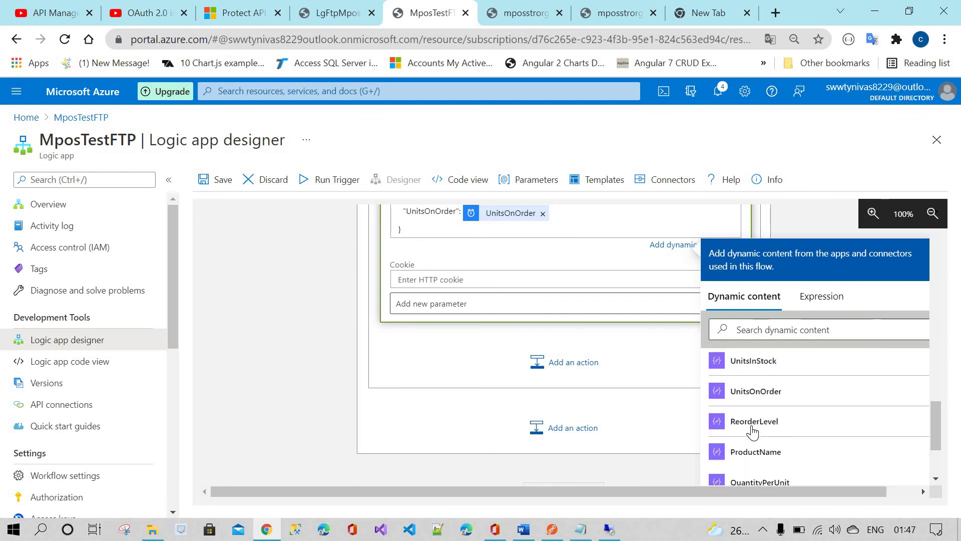
{"action": "scroll", "coordinate": [519, 322], "scroll_direction": "up", "scroll_amount": 3}
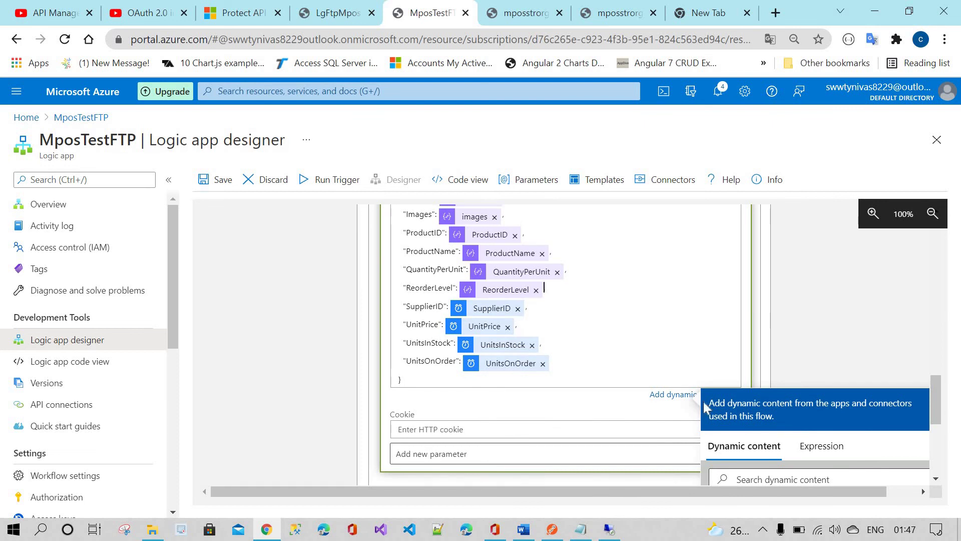
Search the dynamic content for "su" and insert the Parse JSON SupplierID output as the body's SupplierID value
{"action": "scroll", "coordinate": [766, 378], "scroll_direction": "down", "scroll_amount": 3}
{"action": "left_click", "coordinate": [752, 325]}
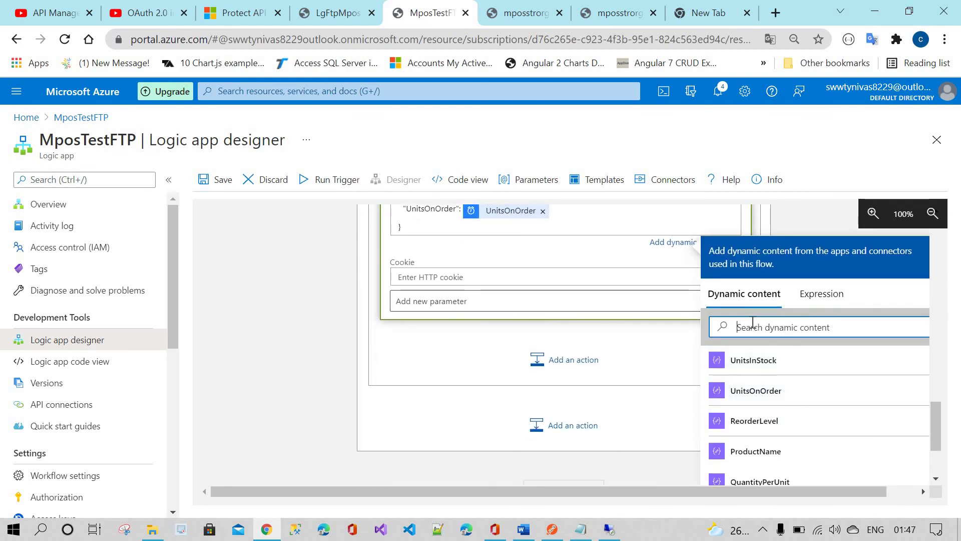
{"action": "type", "text": "su"}
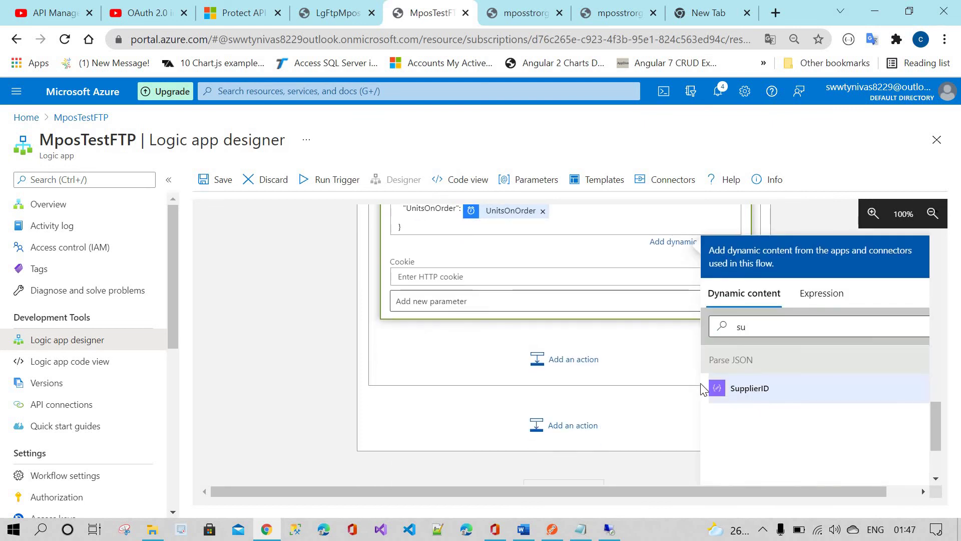
{"action": "key", "text": "Return"}
Remove the old UnitPrice token, search the dynamic content for "uni" and insert the Parse JSON UnitPrice output
{"action": "left_click", "coordinate": [508, 325]}
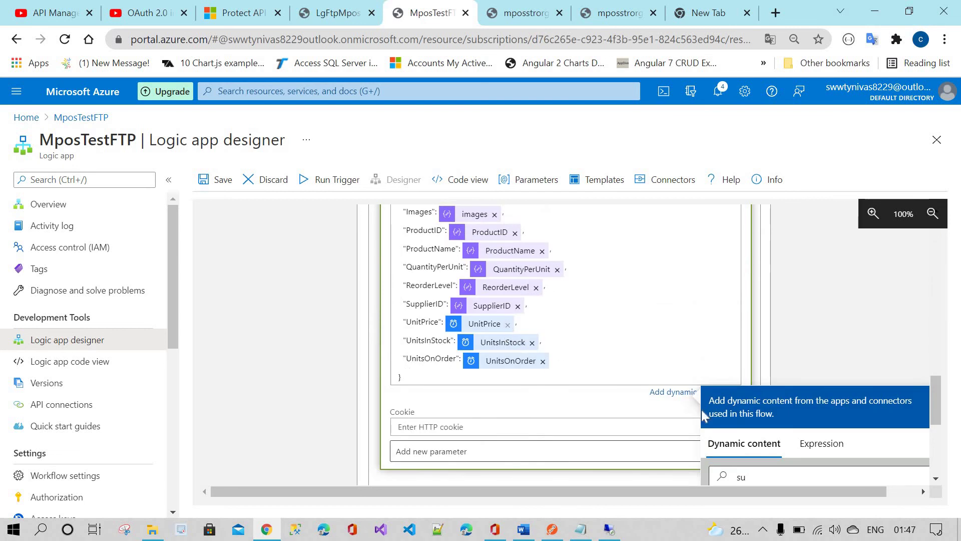
{"action": "left_click", "coordinate": [769, 406]}
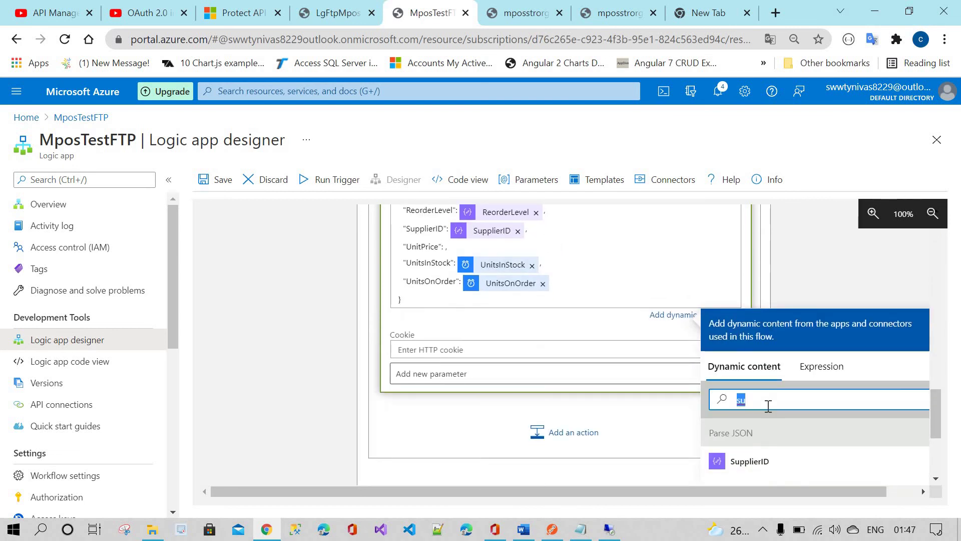
{"action": "type", "text": "uni"}
{"action": "left_click", "coordinate": [740, 463]}
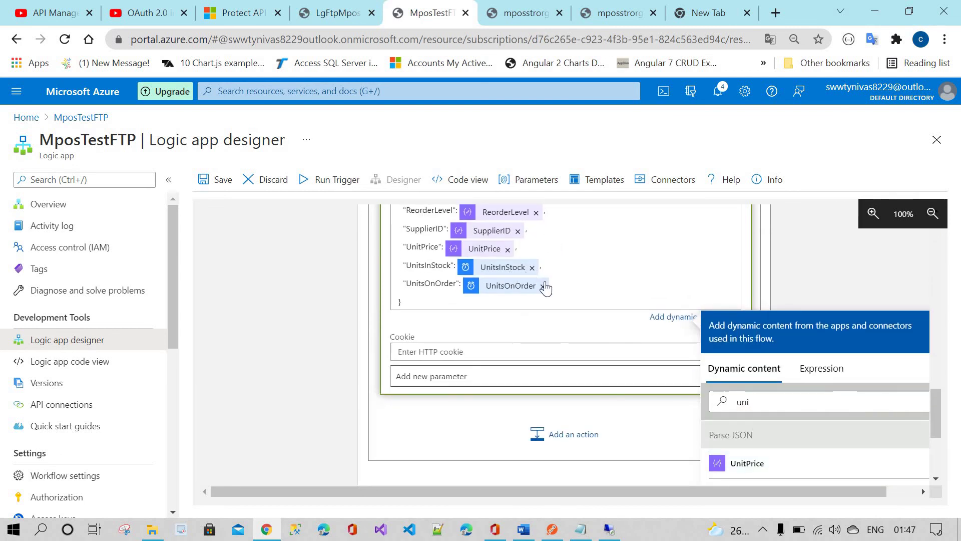
Replace the UnitsInStock and UnitsOnOrder tokens with their Parse JSON outputs and save the logic app
{"action": "scroll", "coordinate": [764, 433], "scroll_direction": "down", "scroll_amount": 2}
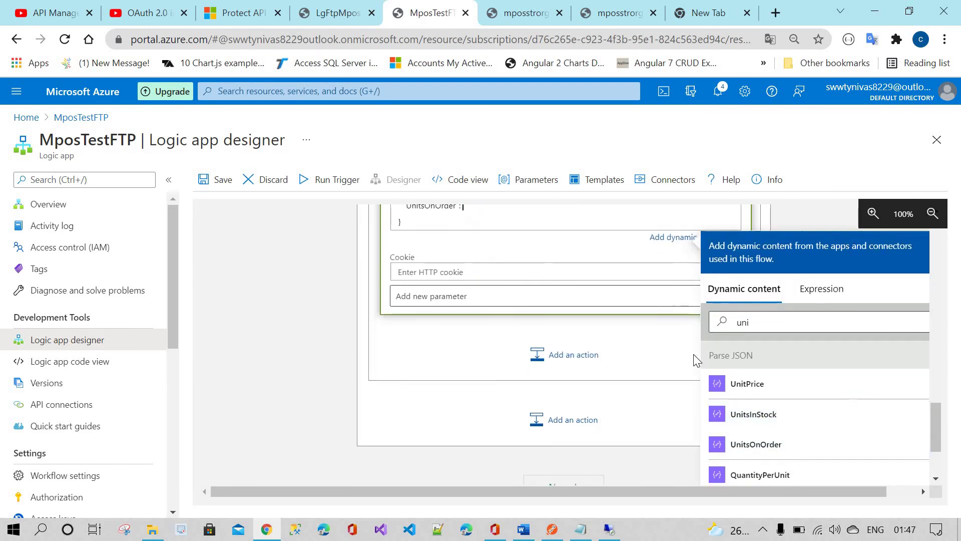
{"action": "scroll", "coordinate": [286, 353], "scroll_direction": "up", "scroll_amount": 5}
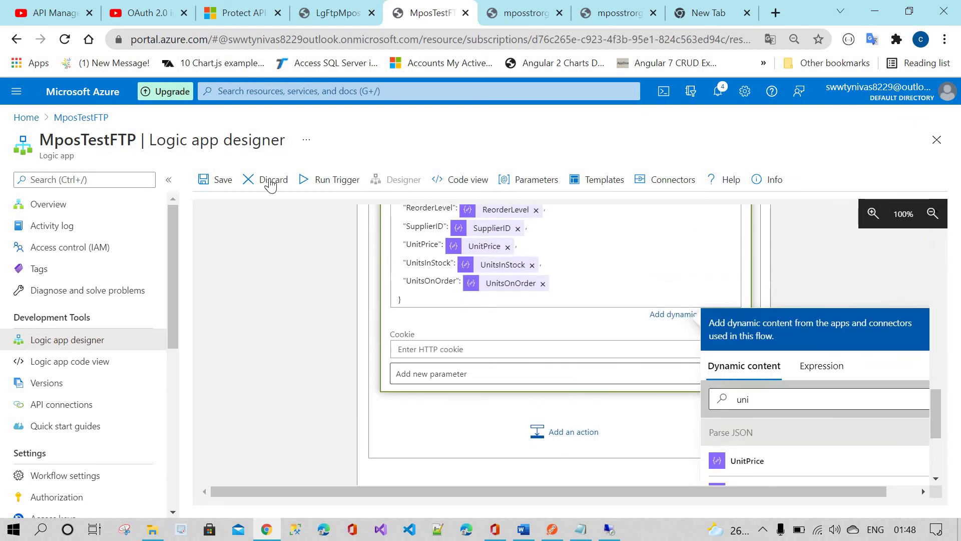
{"action": "left_click", "coordinate": [216, 179]}
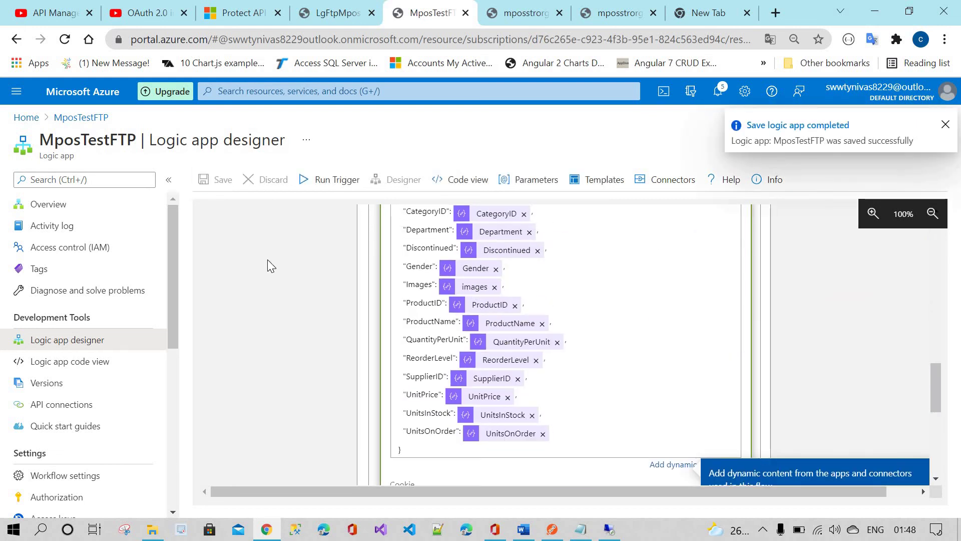
Collapse the Parse JSON action and the For each 2 loop inside the outer For each loop
{"action": "scroll", "coordinate": [293, 320], "scroll_direction": "up", "scroll_amount": 2}
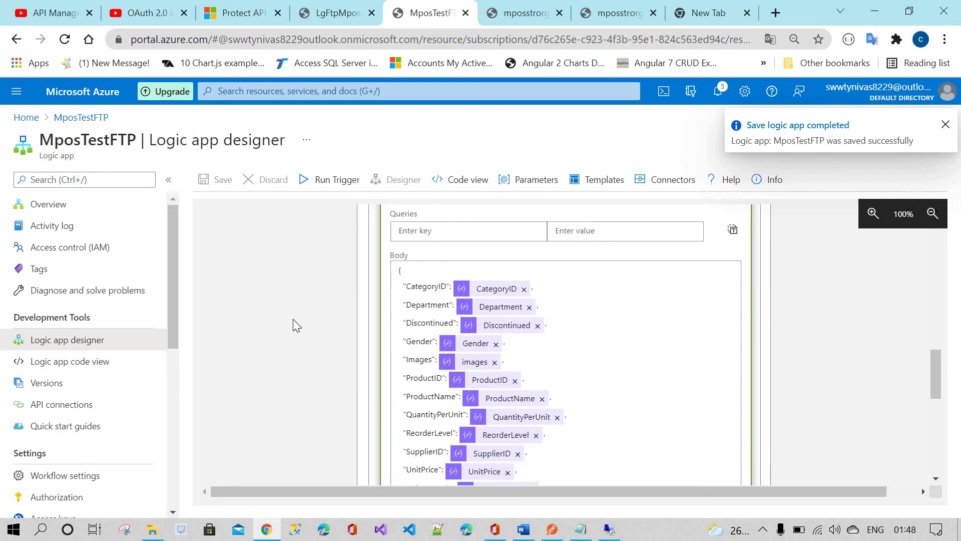
{"action": "scroll", "coordinate": [293, 319], "scroll_direction": "up", "scroll_amount": 6}
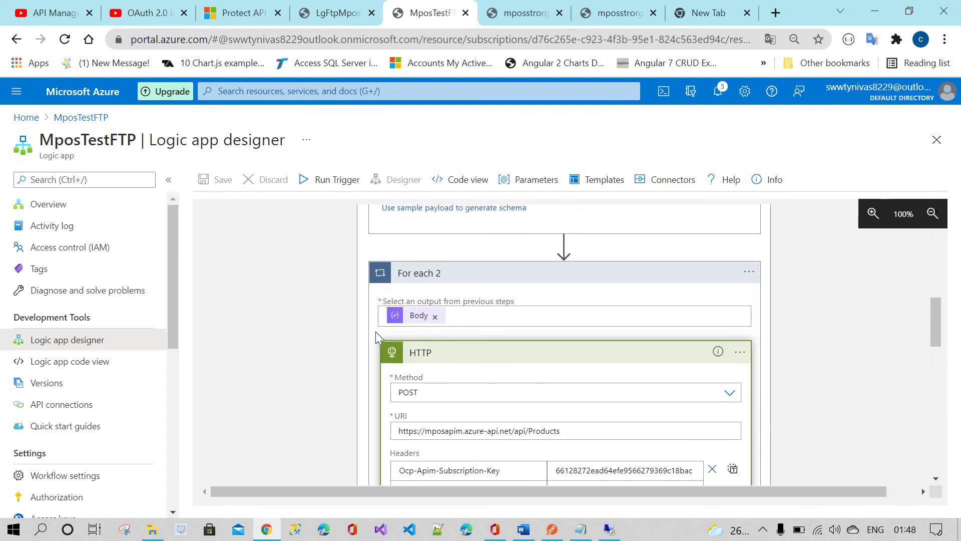
{"action": "scroll", "coordinate": [376, 331], "scroll_direction": "up", "scroll_amount": 10}
{"action": "scroll", "coordinate": [481, 301], "scroll_direction": "down", "scroll_amount": 1}
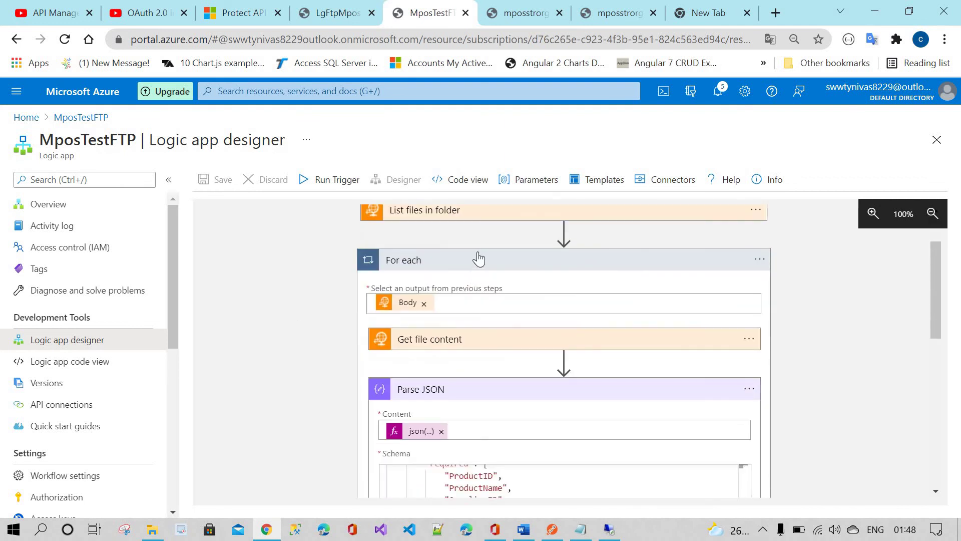
{"action": "left_click", "coordinate": [490, 287]}
{"action": "scroll", "coordinate": [481, 340], "scroll_direction": "up", "scroll_amount": 1}
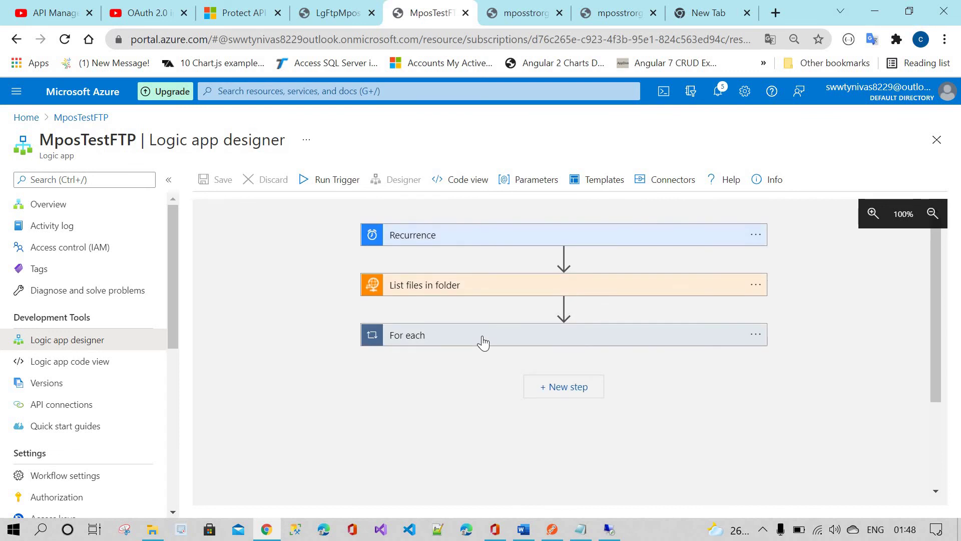
{"action": "left_click", "coordinate": [483, 335]}
{"action": "scroll", "coordinate": [493, 301], "scroll_direction": "down", "scroll_amount": 4}
{"action": "scroll", "coordinate": [490, 308], "scroll_direction": "up", "scroll_amount": 2}
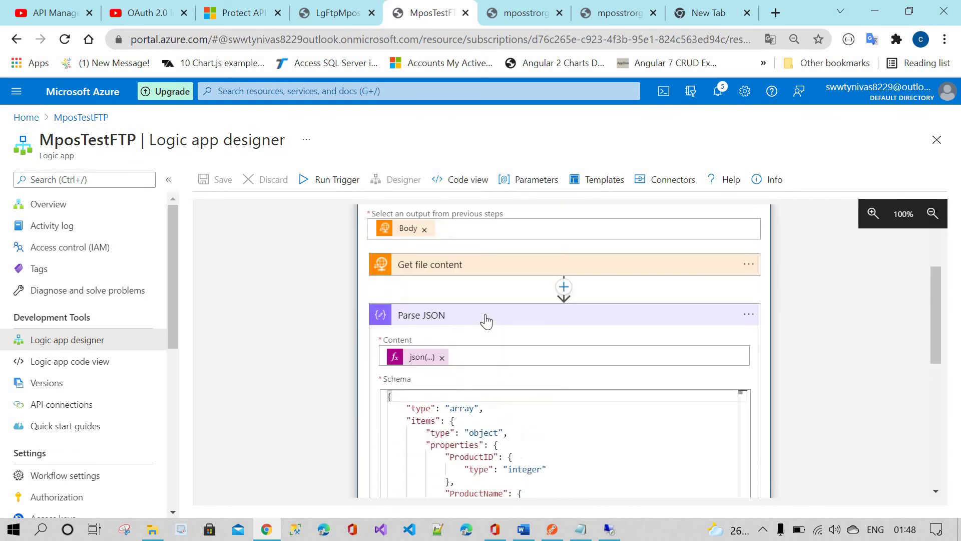
{"action": "left_click", "coordinate": [485, 316]}
{"action": "left_click", "coordinate": [519, 378]}
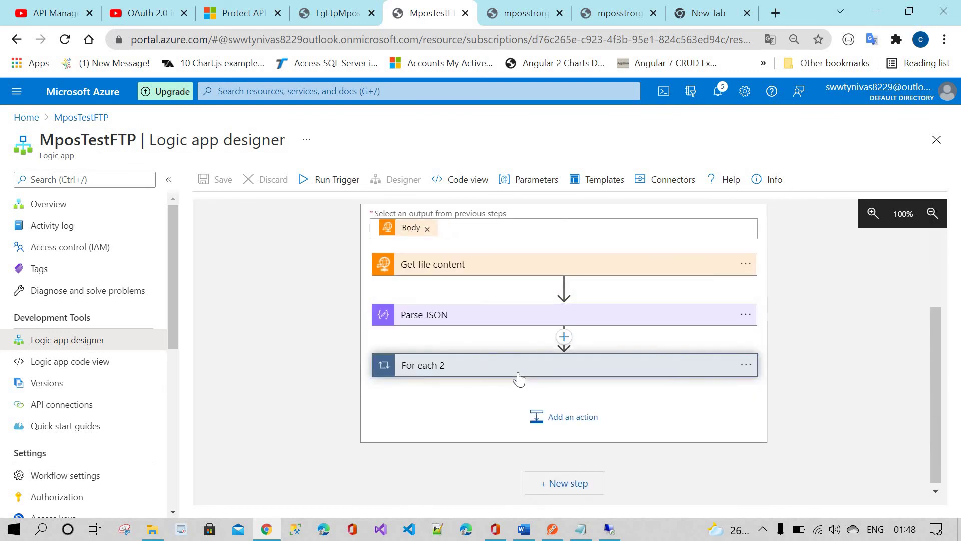
Insert a Scope control action between Parse JSON and For each 2
{"action": "scroll", "coordinate": [518, 379], "scroll_direction": "up", "scroll_amount": 2}
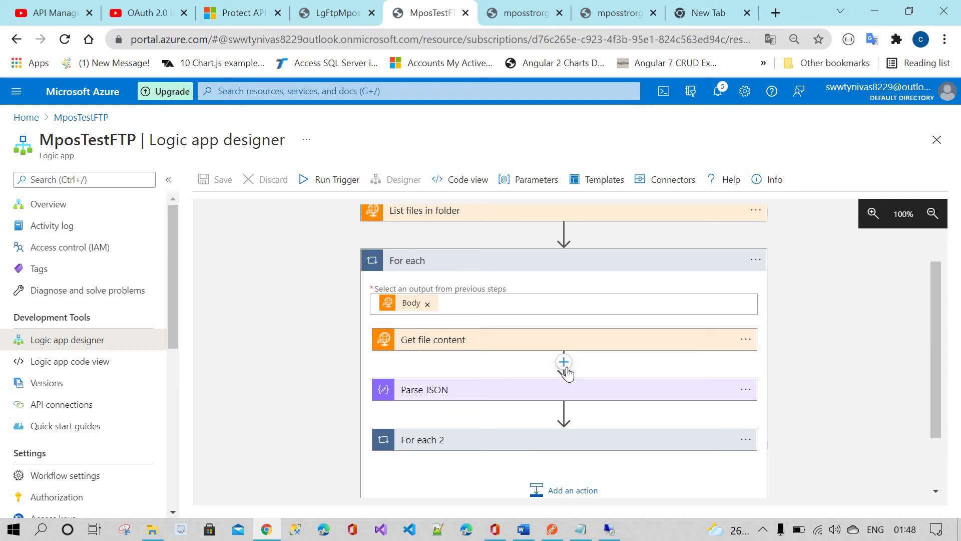
{"action": "left_click", "coordinate": [563, 414]}
{"action": "scroll", "coordinate": [562, 336], "scroll_direction": "down", "scroll_amount": 2}
{"action": "left_click", "coordinate": [564, 337]}
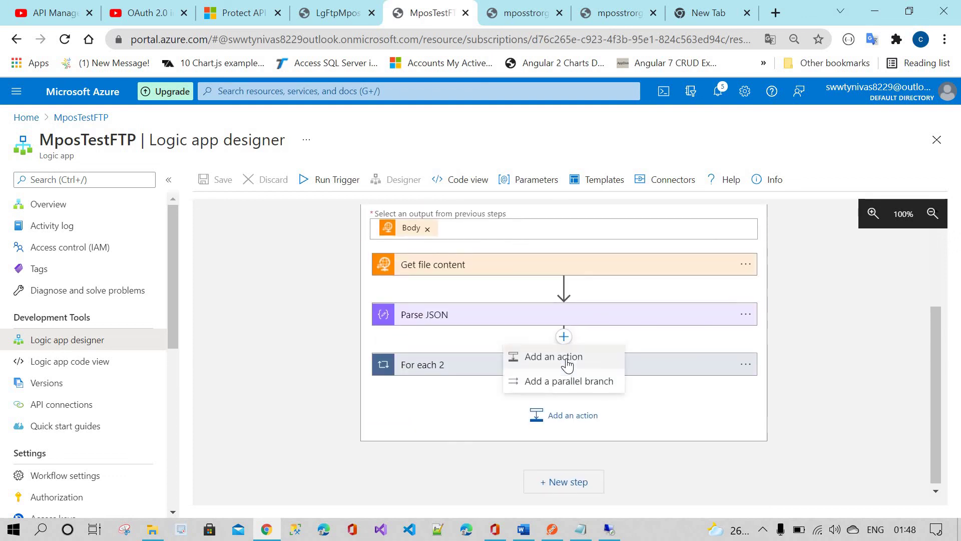
{"action": "left_click", "coordinate": [566, 359]}
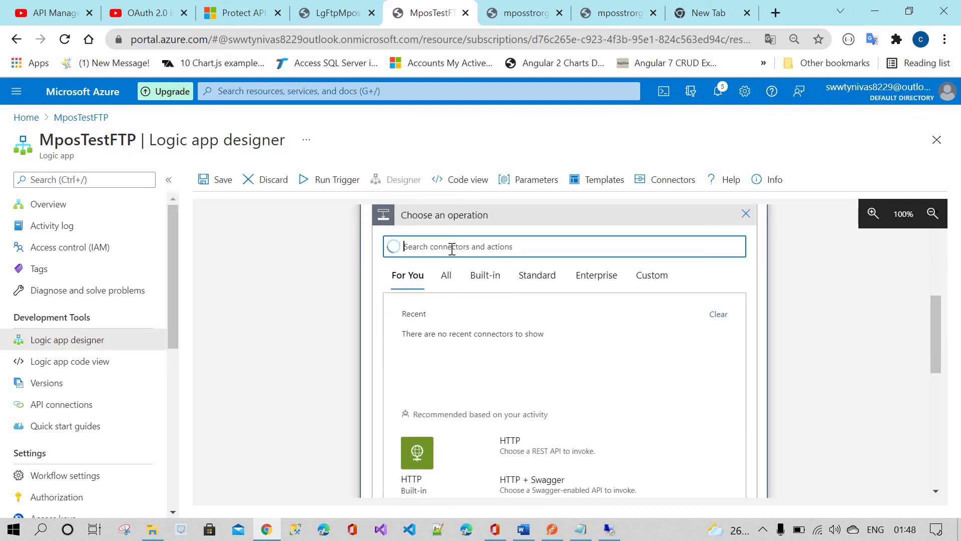
{"action": "left_click", "coordinate": [563, 364]}
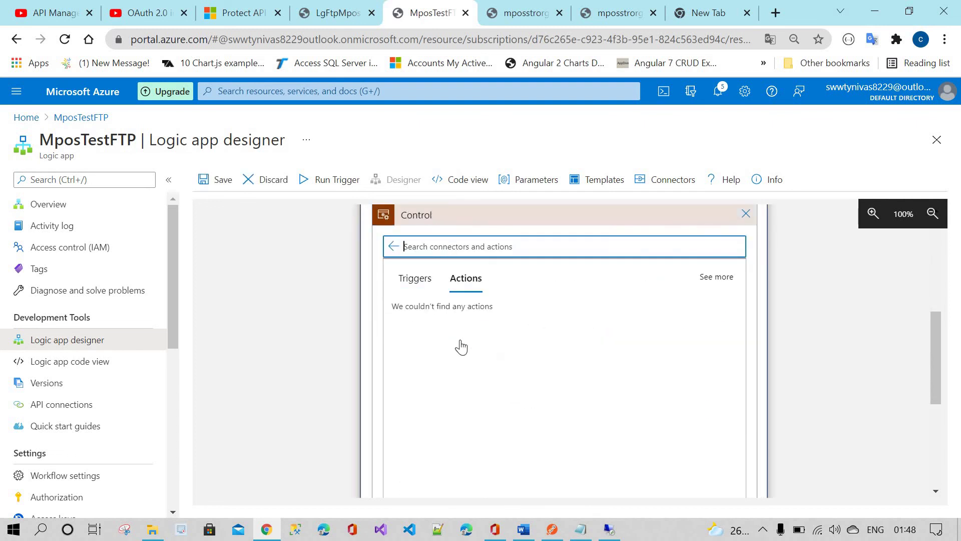
{"action": "scroll", "coordinate": [441, 330], "scroll_direction": "down", "scroll_amount": 2}
{"action": "left_click", "coordinate": [433, 321]}
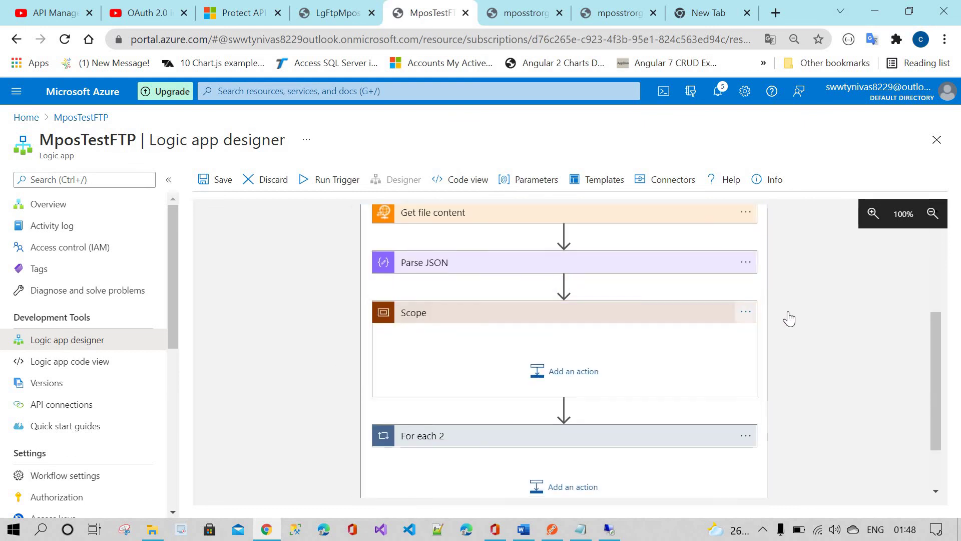
Rename the new scope to Try and move the Parse JSON action into it
{"action": "left_click", "coordinate": [746, 312]}
{"action": "key", "text": "Return"}
{"action": "type", "text": "Try"}
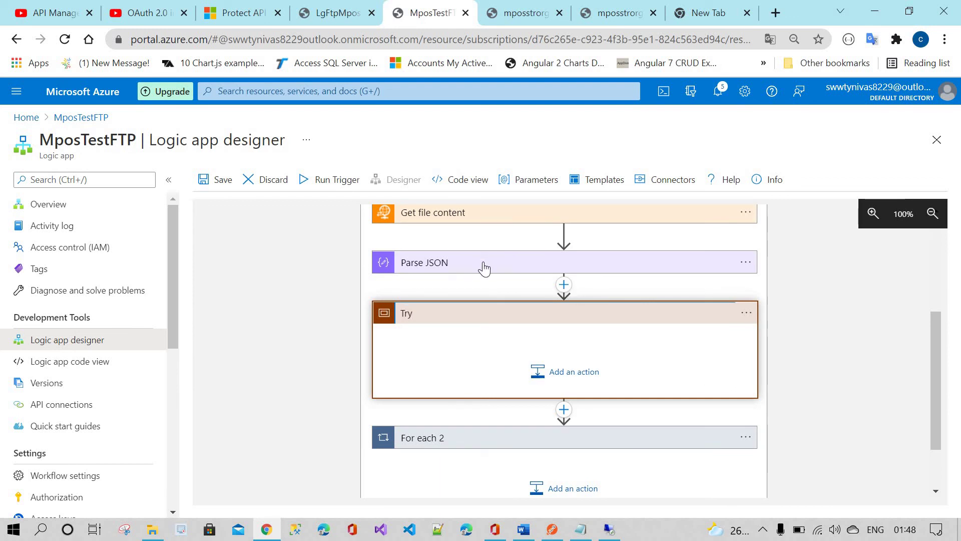
{"action": "left_click_drag", "start_coordinate": [489, 265], "coordinate": [497, 347]}
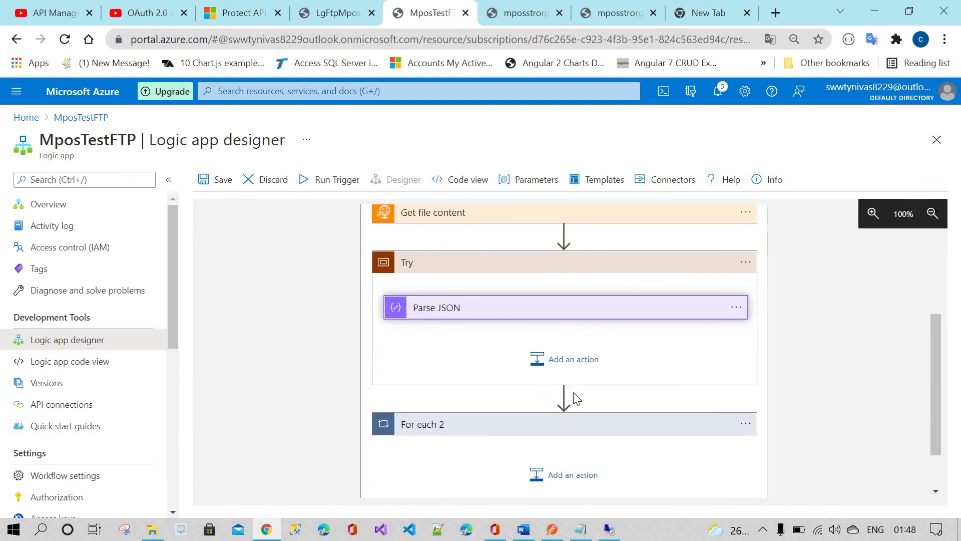
Insert a Scope control action between the Try scope and the For each 2 loop
{"action": "left_click", "coordinate": [563, 397]}
{"action": "left_click", "coordinate": [553, 419]}
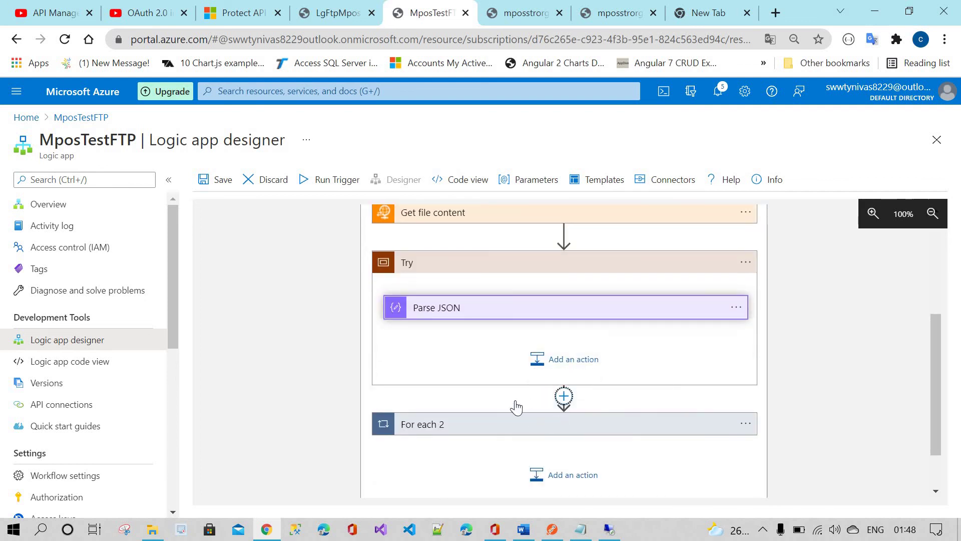
{"action": "left_click", "coordinate": [425, 371]}
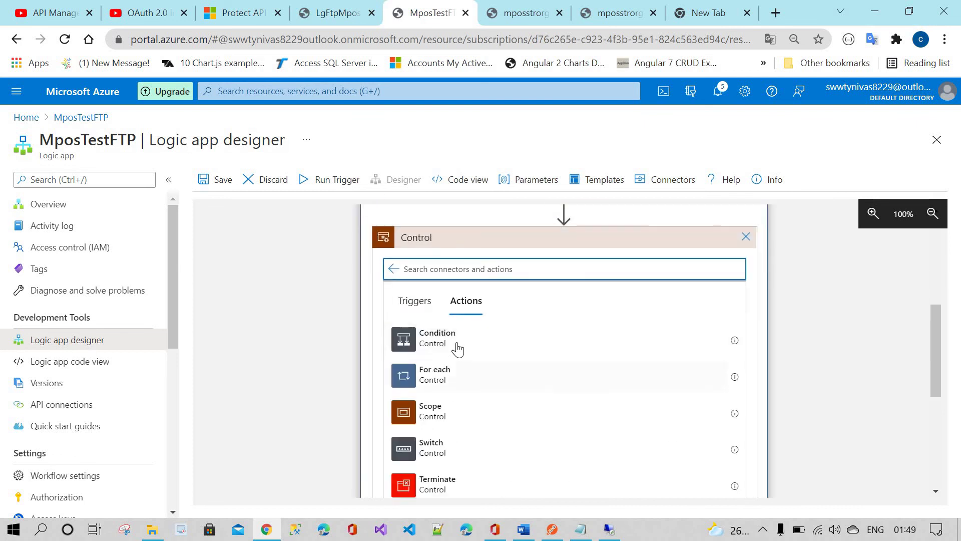
{"action": "left_click", "coordinate": [453, 405]}
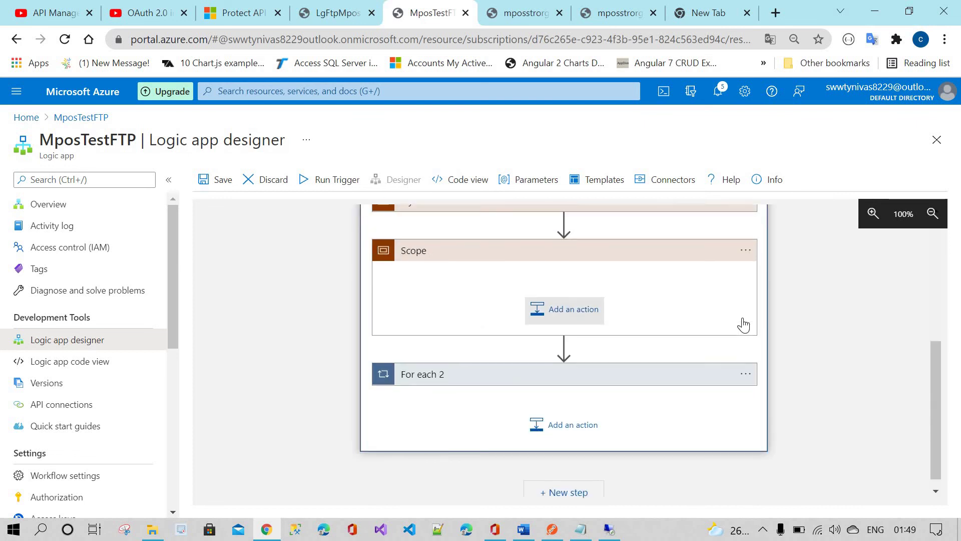
Rename the new scope below Try to Catch
{"action": "left_click", "coordinate": [746, 313]}
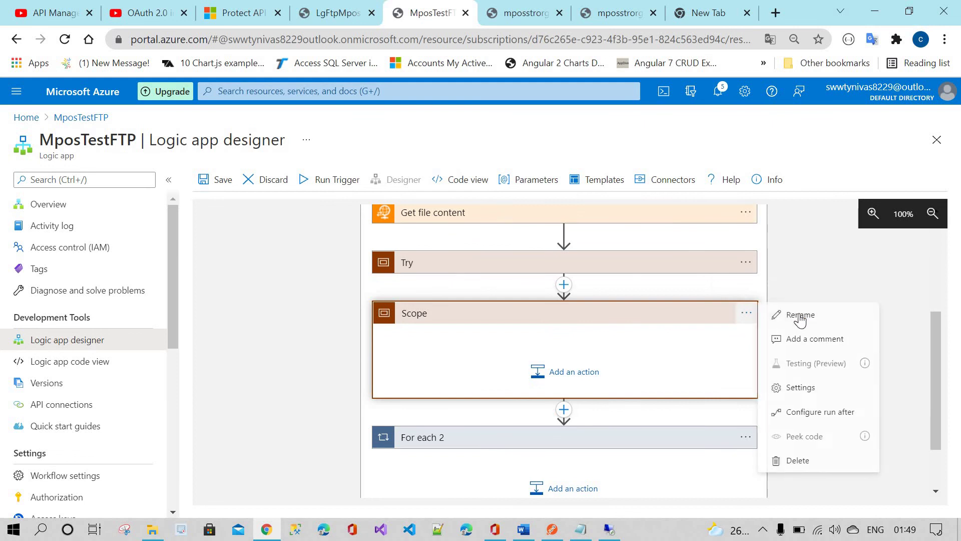
{"action": "key", "text": "Return"}
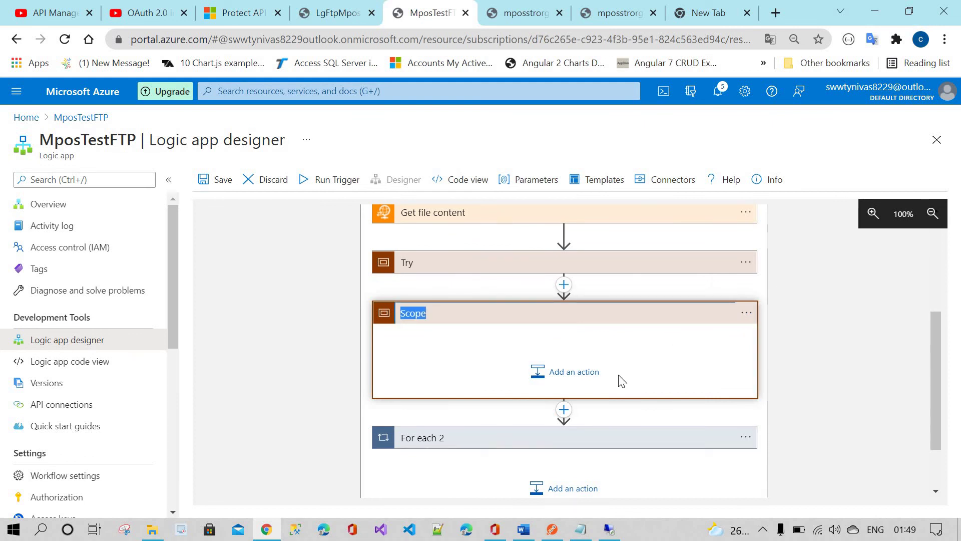
{"action": "type", "text": "Catch"}
{"action": "key", "text": "Return"}
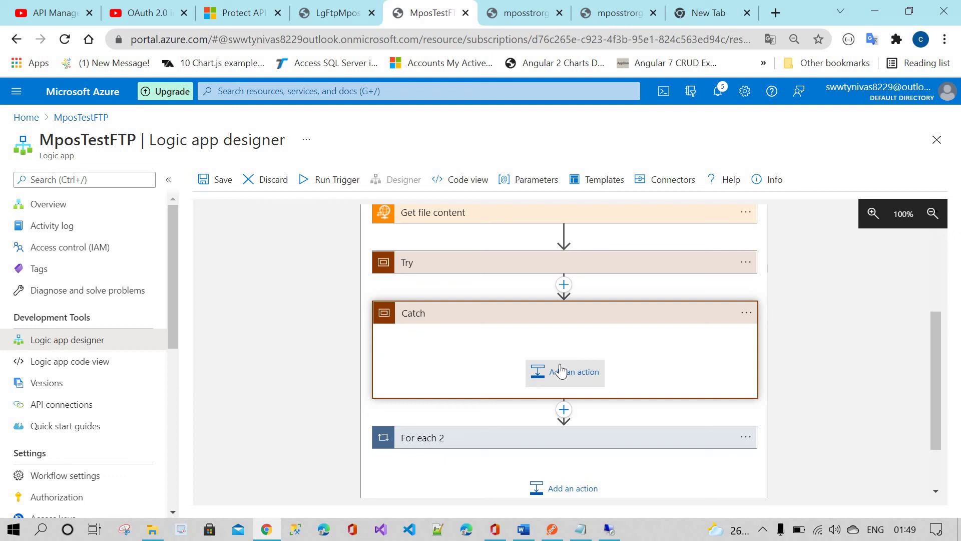
Add a Set variable action inside the Catch scope and open its list of variable names
{"action": "left_click", "coordinate": [560, 371]}
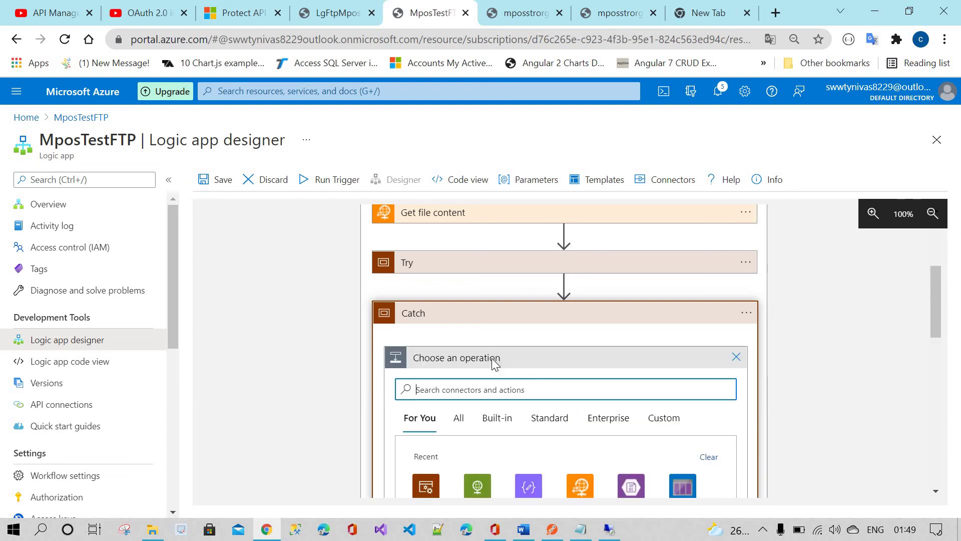
{"action": "scroll", "coordinate": [447, 392], "scroll_direction": "down", "scroll_amount": 1}
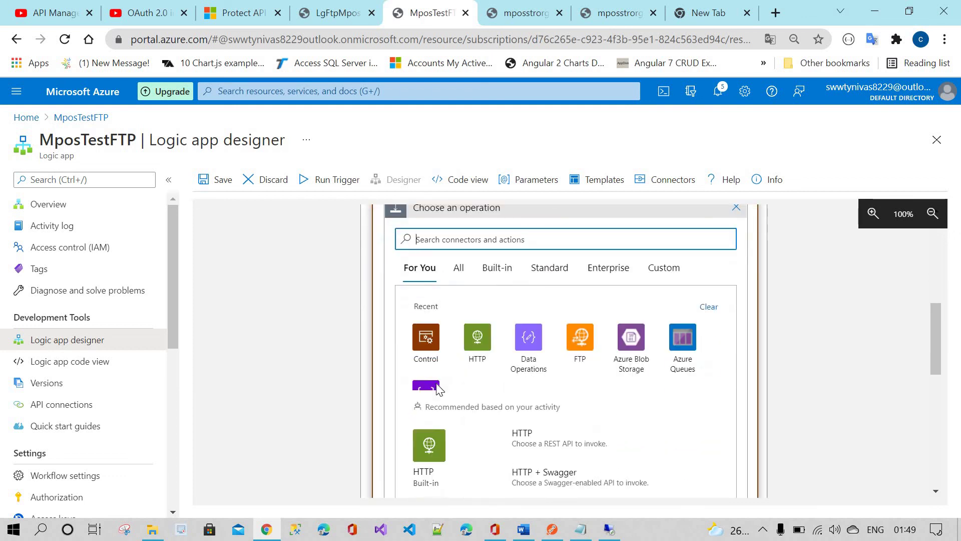
{"action": "left_click", "coordinate": [424, 388]}
{"action": "scroll", "coordinate": [499, 394], "scroll_direction": "down", "scroll_amount": 2}
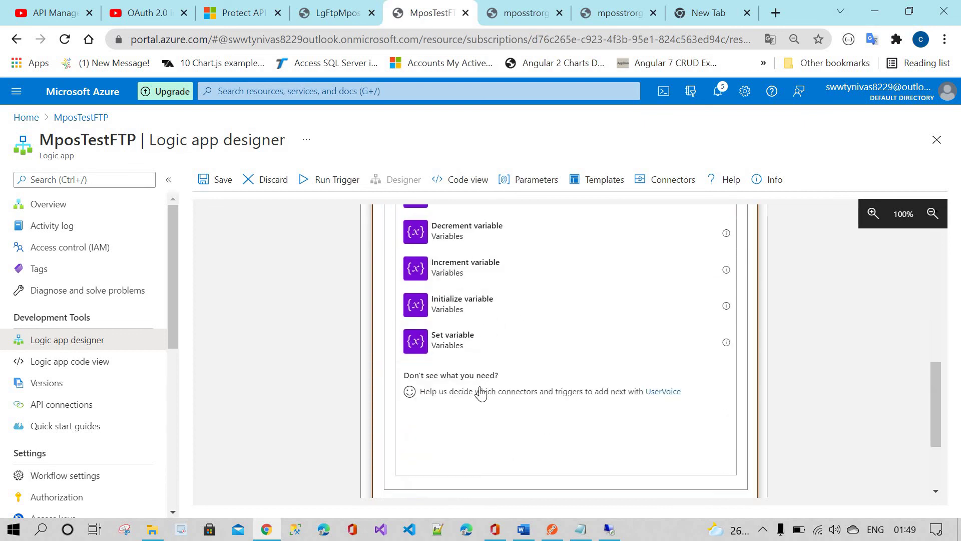
{"action": "scroll", "coordinate": [482, 393], "scroll_direction": "up", "scroll_amount": 2}
{"action": "left_click", "coordinate": [464, 420]}
{"action": "scroll", "coordinate": [502, 296], "scroll_direction": "up", "scroll_amount": 2}
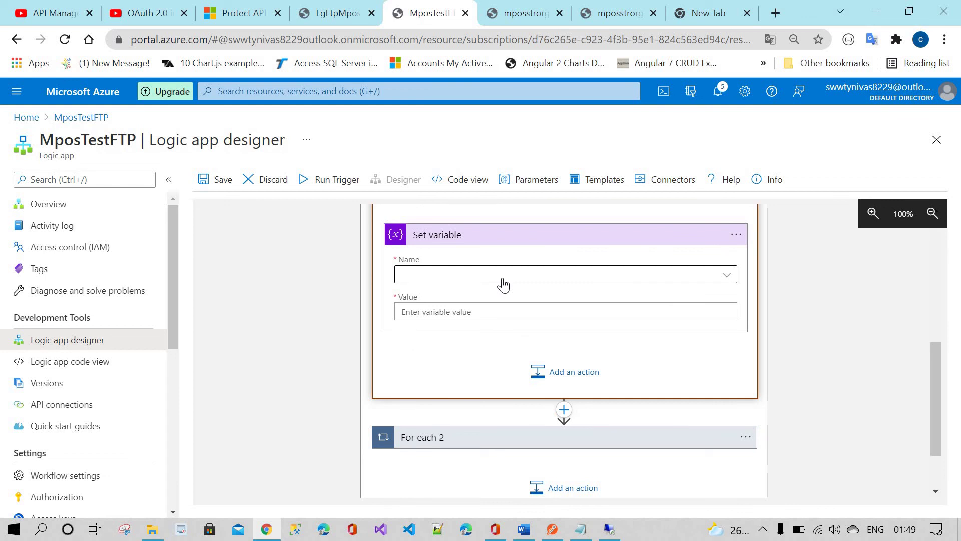
{"action": "left_click", "coordinate": [502, 282]}
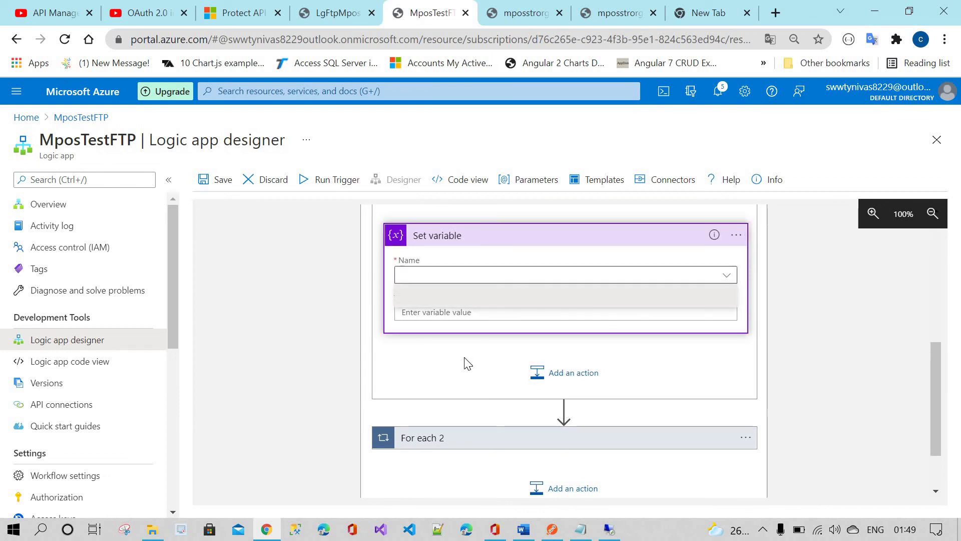
Insert an Initialize variable action between List files in folder and the outer For each loop
{"action": "scroll", "coordinate": [464, 356], "scroll_direction": "up", "scroll_amount": 7}
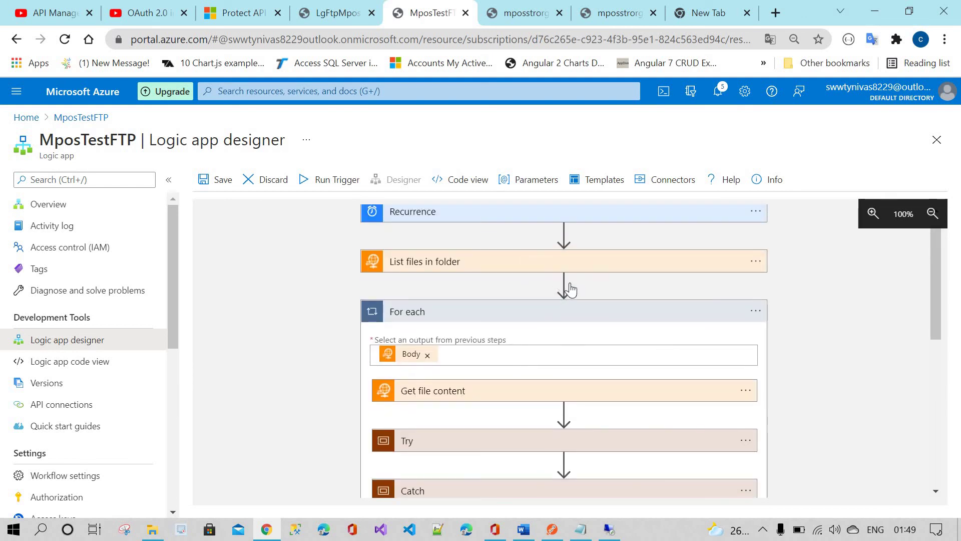
{"action": "left_click", "coordinate": [564, 284]}
{"action": "left_click", "coordinate": [561, 303]}
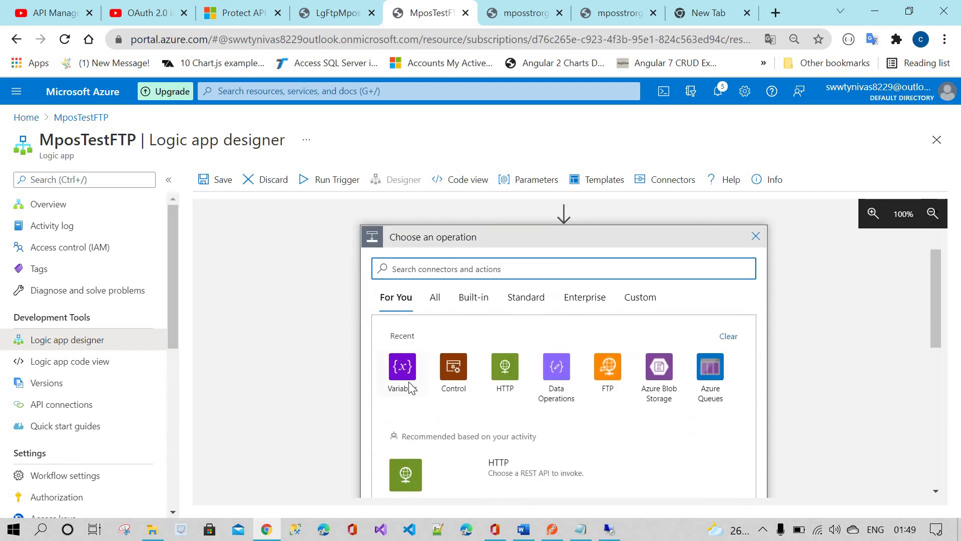
{"action": "left_click", "coordinate": [400, 371]}
{"action": "scroll", "coordinate": [435, 369], "scroll_direction": "down", "scroll_amount": 2}
{"action": "left_click", "coordinate": [446, 339]}
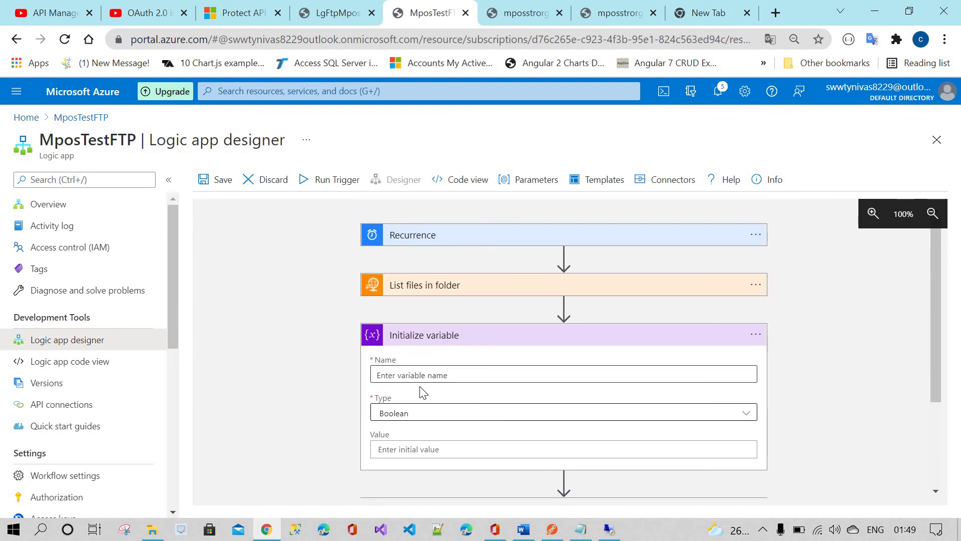
Name the initialized variable IsError, keep the Boolean type and set its initial value to the expression false
{"action": "left_click", "coordinate": [432, 376]}
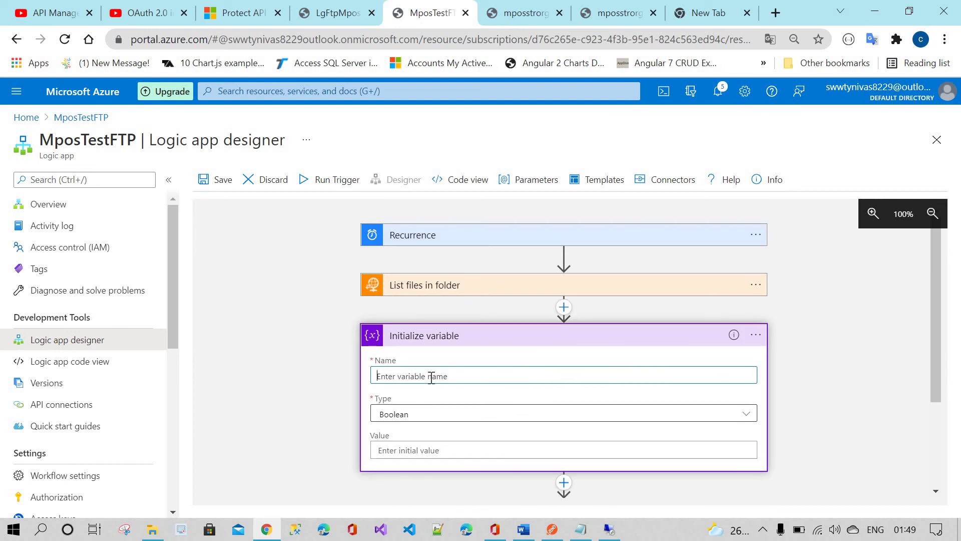
{"action": "type", "text": "IsError"}
{"action": "scroll", "coordinate": [415, 350], "scroll_direction": "down", "scroll_amount": 3}
{"action": "left_click", "coordinate": [467, 326]}
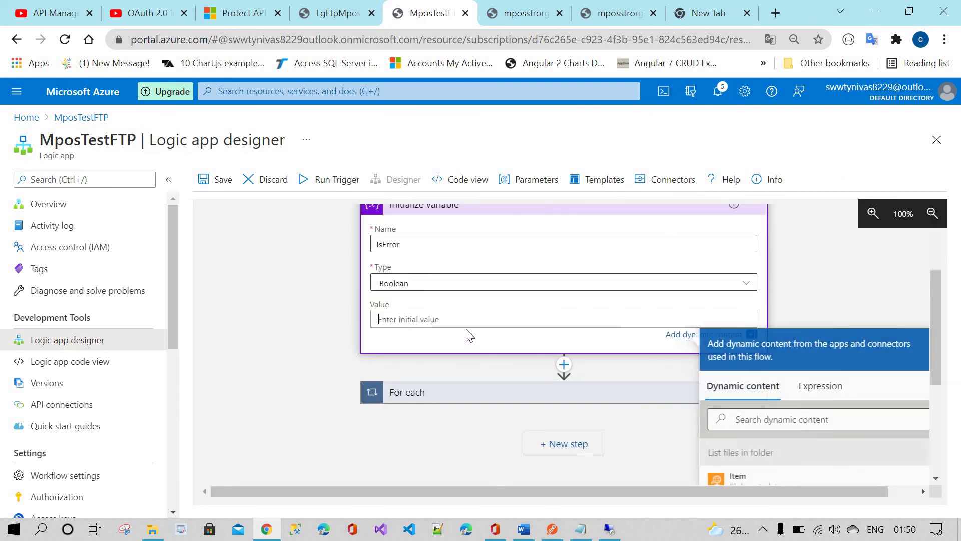
{"action": "left_click", "coordinate": [816, 388]}
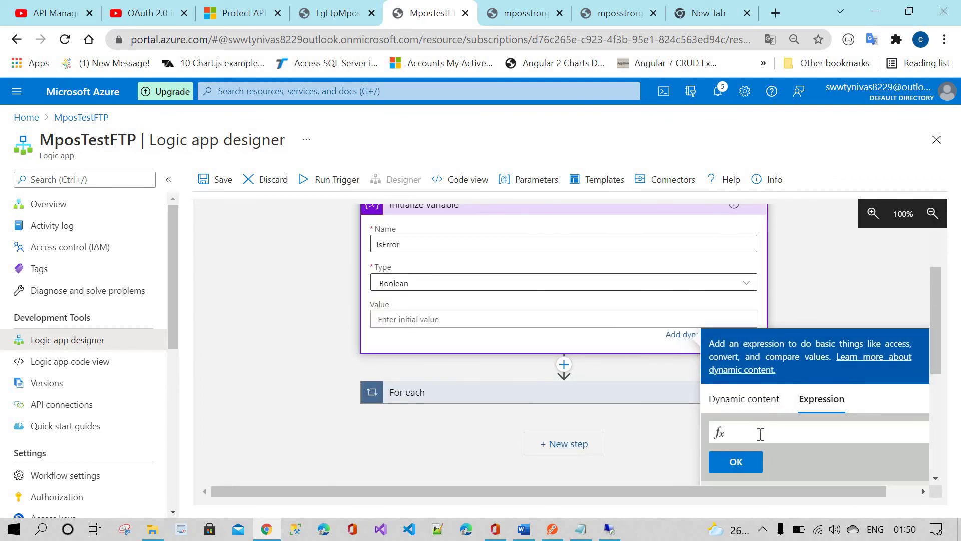
{"action": "type", "text": "false"}
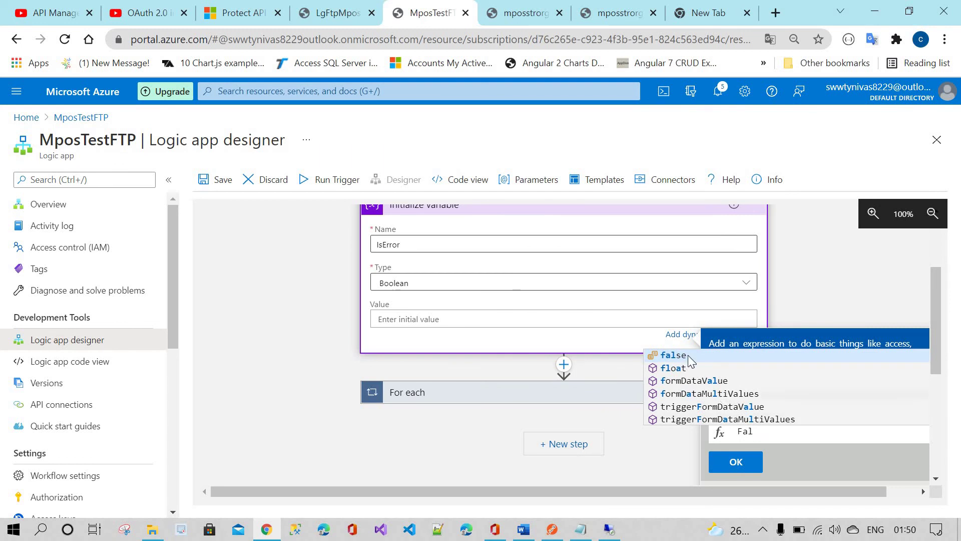
{"action": "left_click", "coordinate": [738, 462]}
{"action": "left_click", "coordinate": [329, 301]}
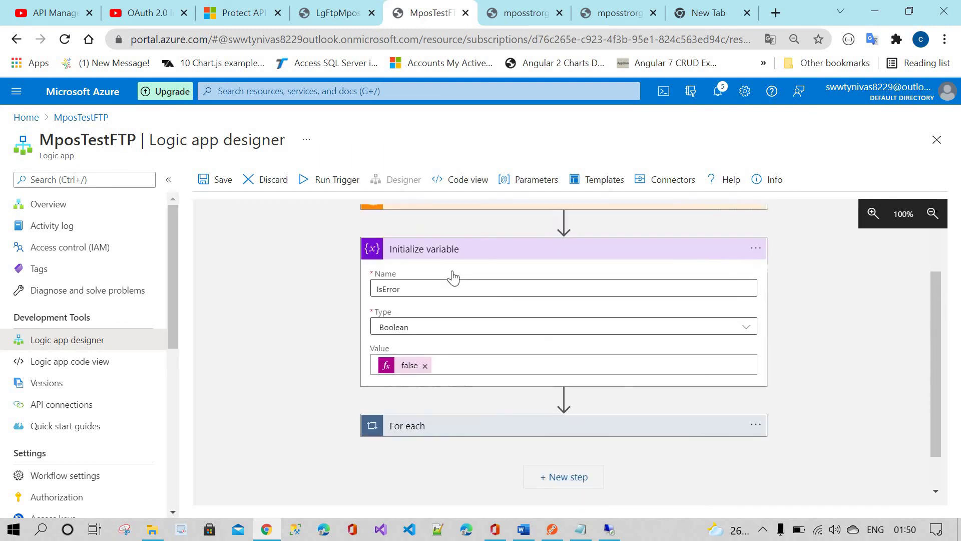
Collapse Initialize variable and choose IsError as the variable in the Catch scope's Set variable action
{"action": "left_click", "coordinate": [467, 279]}
{"action": "left_click", "coordinate": [469, 259]}
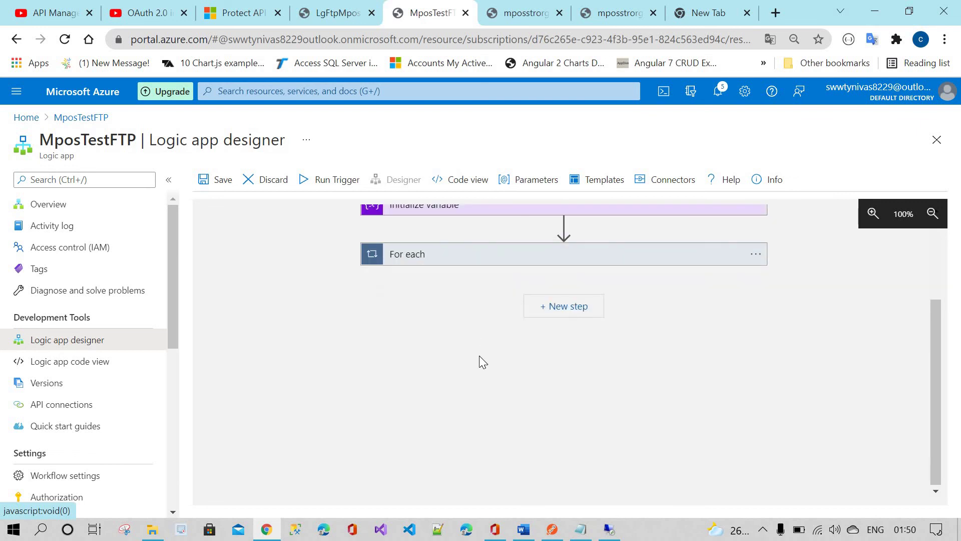
{"action": "left_click", "coordinate": [459, 359]}
{"action": "scroll", "coordinate": [459, 355], "scroll_direction": "down", "scroll_amount": 2}
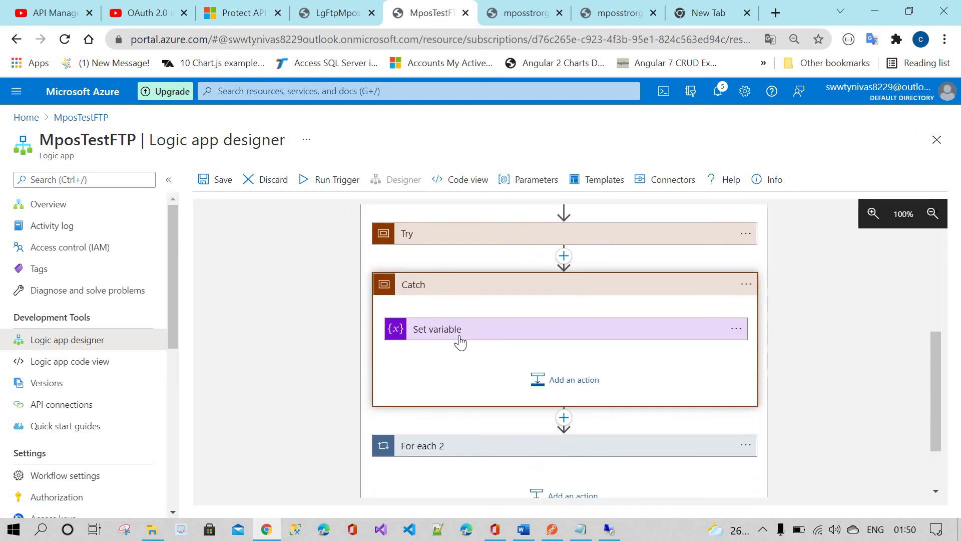
{"action": "left_click", "coordinate": [457, 336]}
{"action": "left_click", "coordinate": [450, 368]}
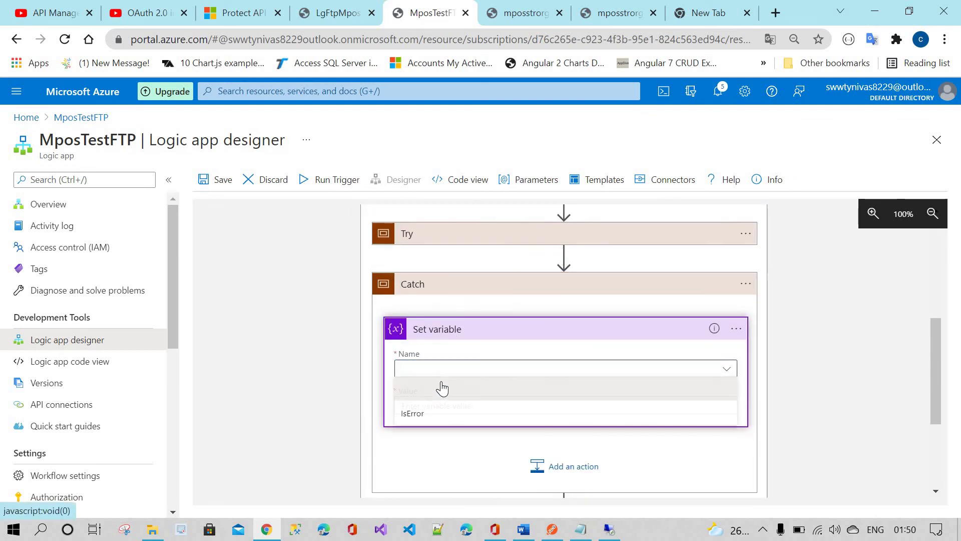
{"action": "left_click", "coordinate": [503, 411]}
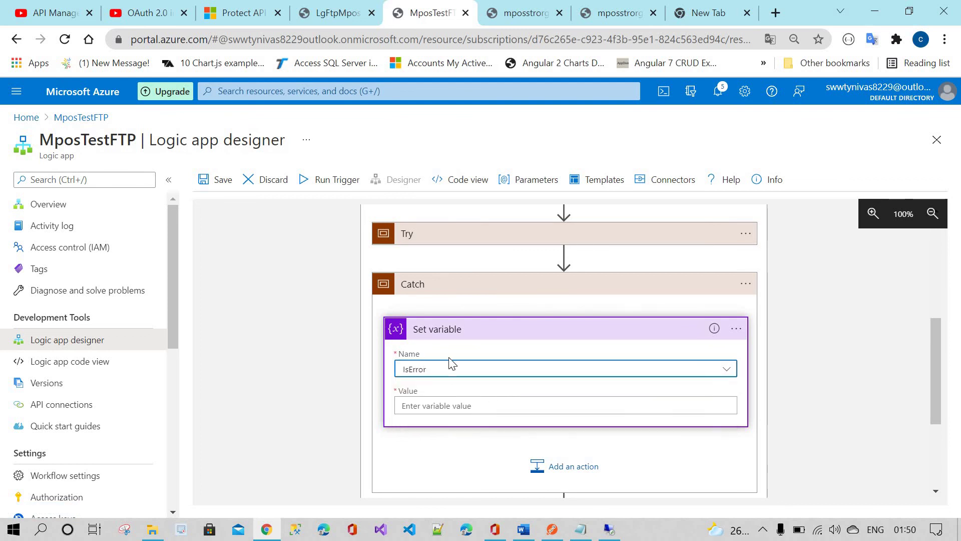
Enter true as the IsError value in Set variable and add the expression true to the same field
{"action": "scroll", "coordinate": [452, 365], "scroll_direction": "down", "scroll_amount": 2}
{"action": "left_click", "coordinate": [460, 331]}
{"action": "type", "text": "tr"}
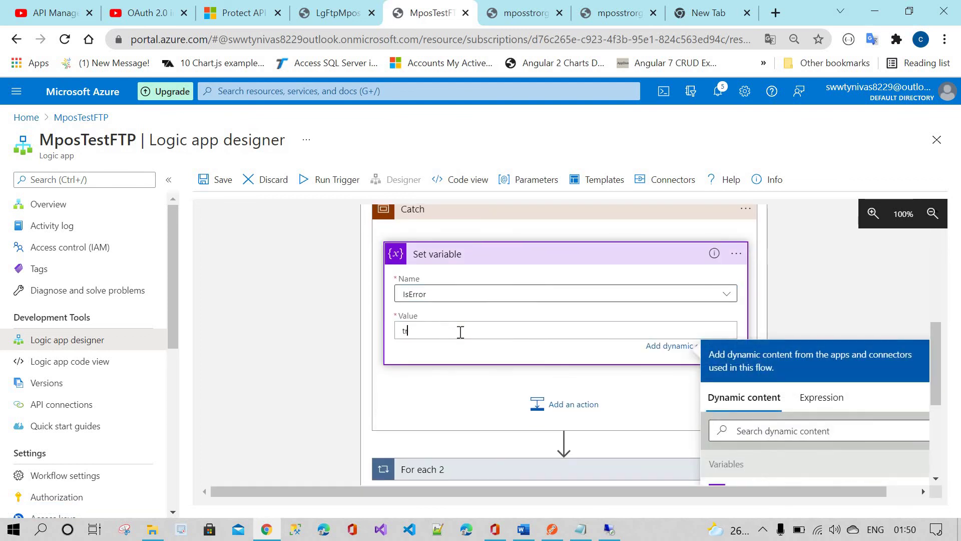
{"action": "type", "text": "ue"}
{"action": "left_click", "coordinate": [821, 397]}
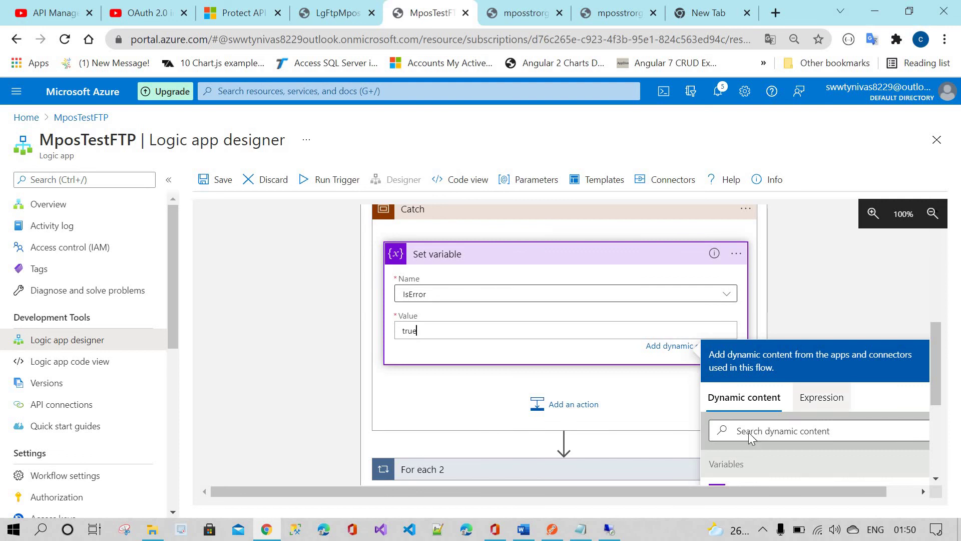
{"action": "left_click", "coordinate": [745, 445]}
{"action": "type", "text": "true"}
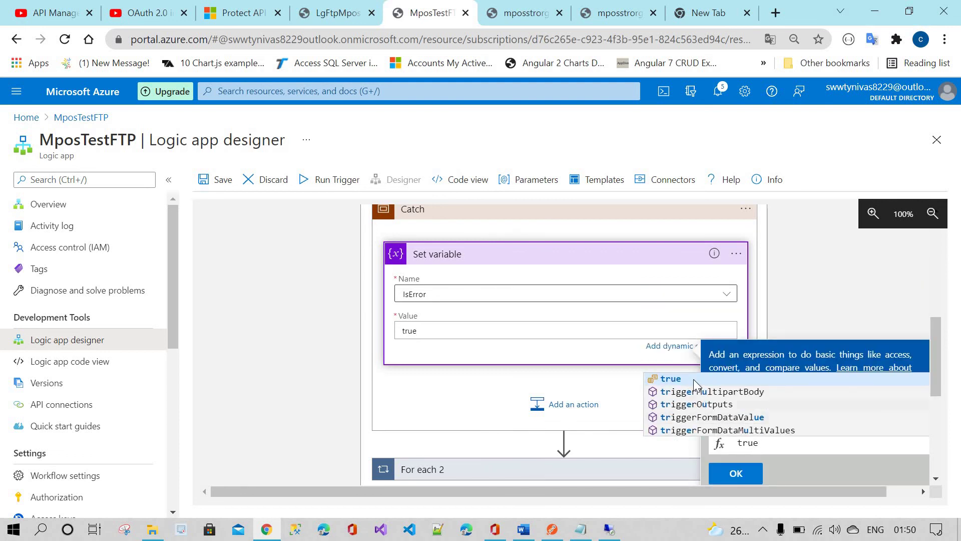
{"action": "left_click", "coordinate": [735, 473]}
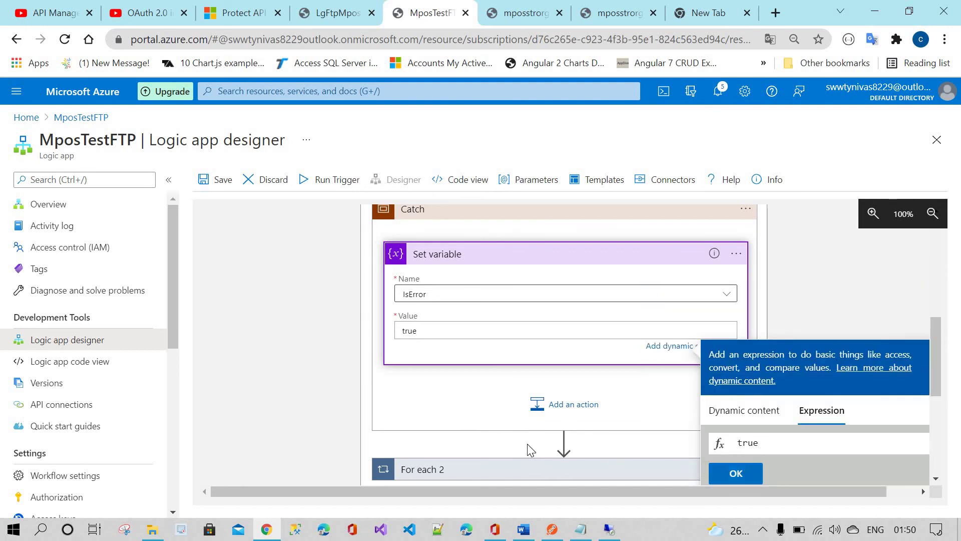
Delete the plain text true before the expression token in the Set variable value
{"action": "scroll", "coordinate": [481, 420], "scroll_direction": "up", "scroll_amount": 3}
{"action": "scroll", "coordinate": [455, 404], "scroll_direction": "down", "scroll_amount": 3}
{"action": "left_click", "coordinate": [391, 337]}
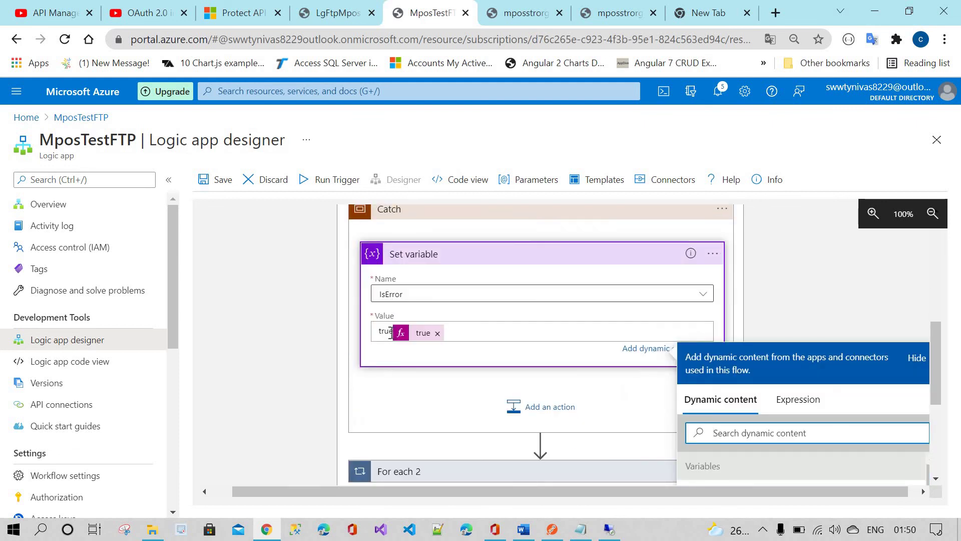
{"action": "key", "text": "BackSpace"}
{"action": "key", "text": "BackSpace"}
{"action": "key", "text": "BackSpace"}
{"action": "key", "text": "BackSpace"}
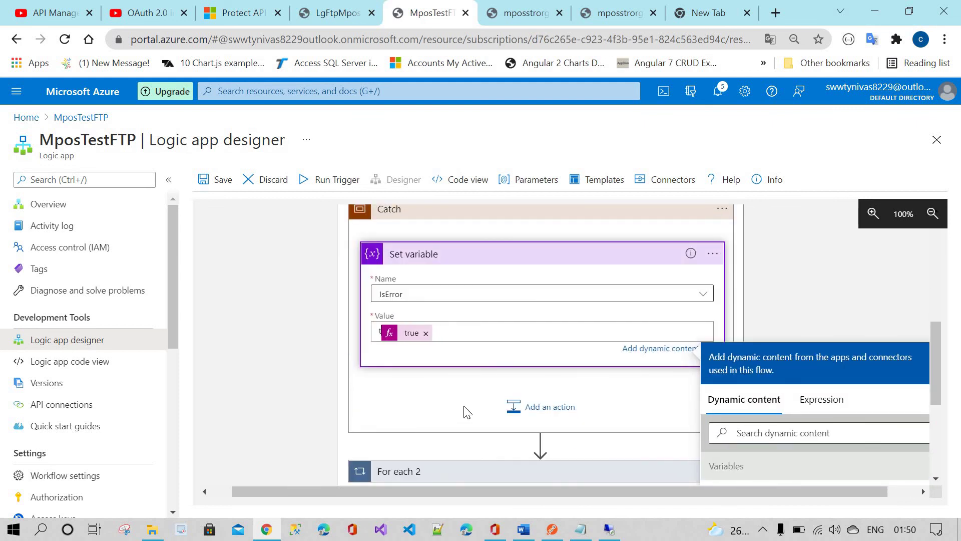
Insert a Scope control action directly after the Catch scope, before For each 2
{"action": "scroll", "coordinate": [310, 351], "scroll_direction": "up", "scroll_amount": 2}
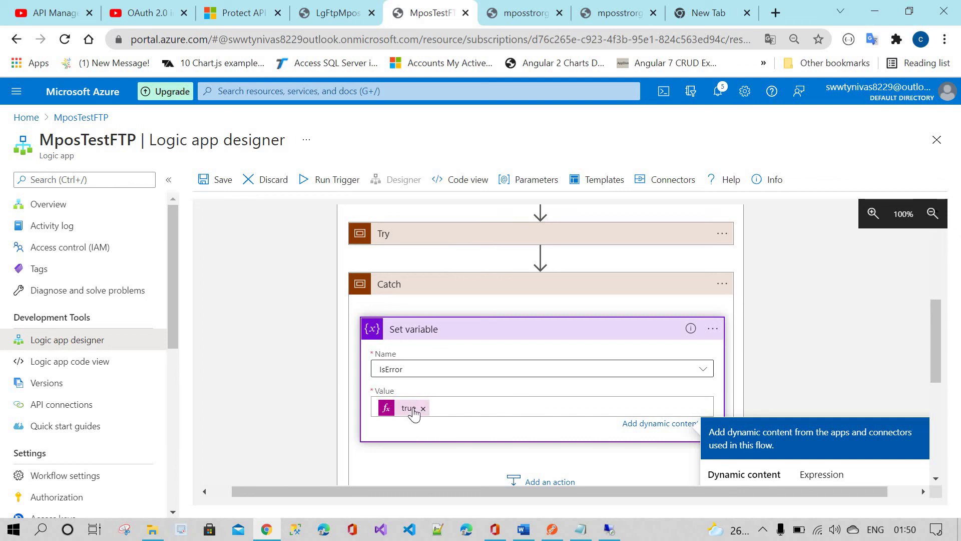
{"action": "scroll", "coordinate": [429, 386], "scroll_direction": "up", "scroll_amount": 5}
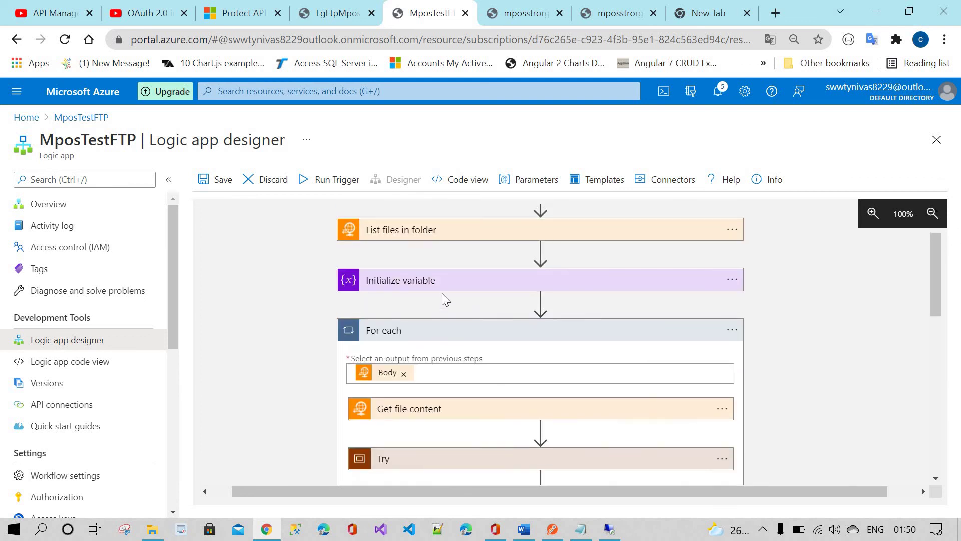
{"action": "mouse_move", "coordinate": [443, 294]}
{"action": "scroll", "coordinate": [444, 299], "scroll_direction": "down", "scroll_amount": 5}
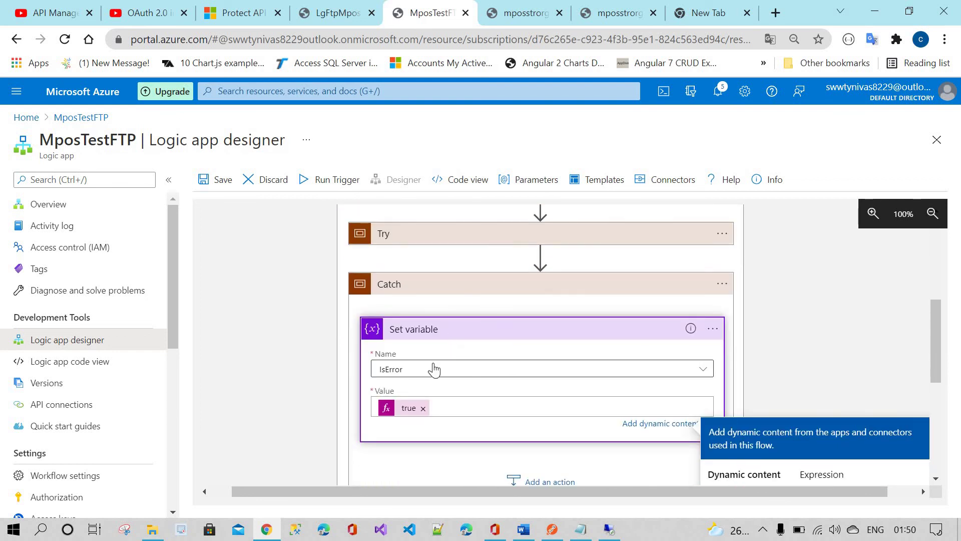
{"action": "scroll", "coordinate": [421, 412], "scroll_direction": "down", "scroll_amount": 3}
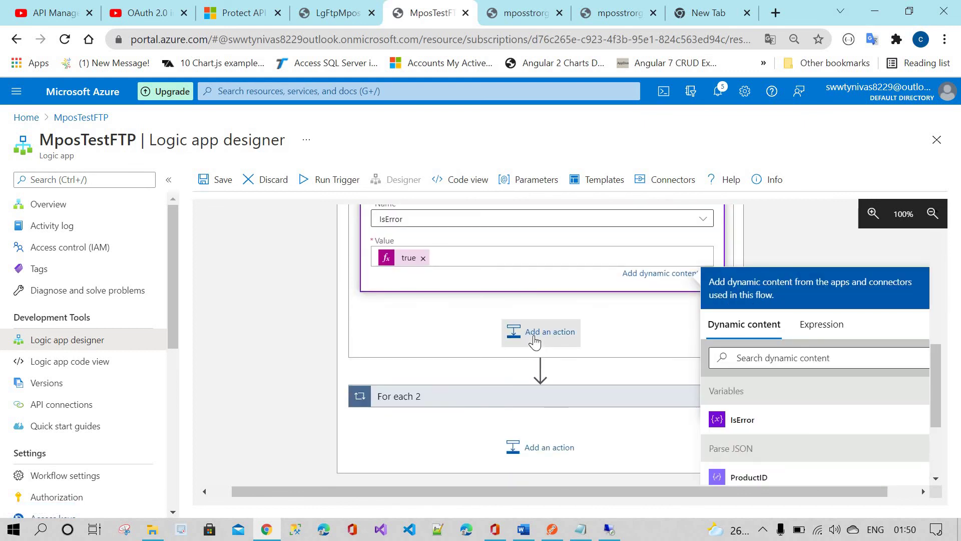
{"action": "scroll", "coordinate": [536, 300], "scroll_direction": "up", "scroll_amount": 2}
{"action": "scroll", "coordinate": [538, 350], "scroll_direction": "down", "scroll_amount": 2}
{"action": "left_click", "coordinate": [556, 310]}
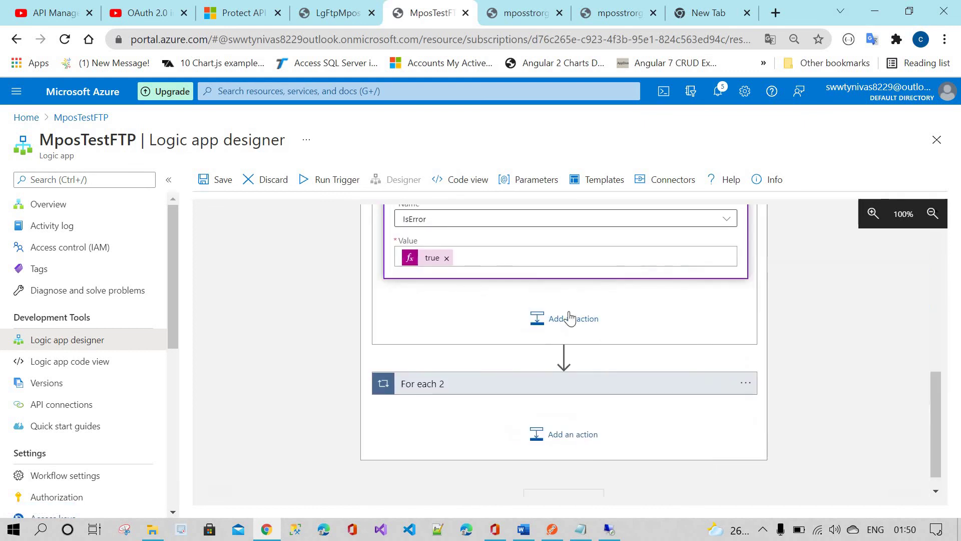
{"action": "left_click", "coordinate": [562, 335]}
{"action": "left_click", "coordinate": [545, 354]}
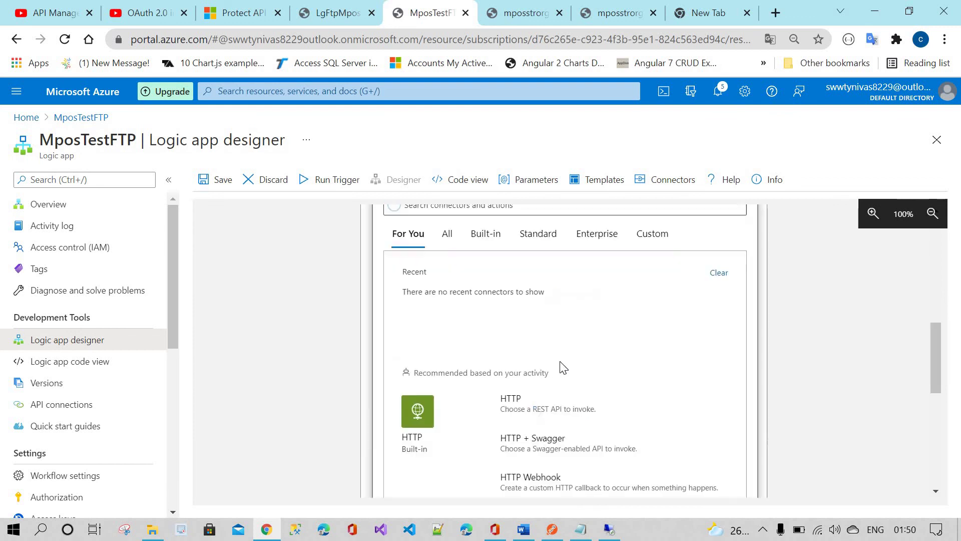
{"action": "left_click", "coordinate": [470, 245]}
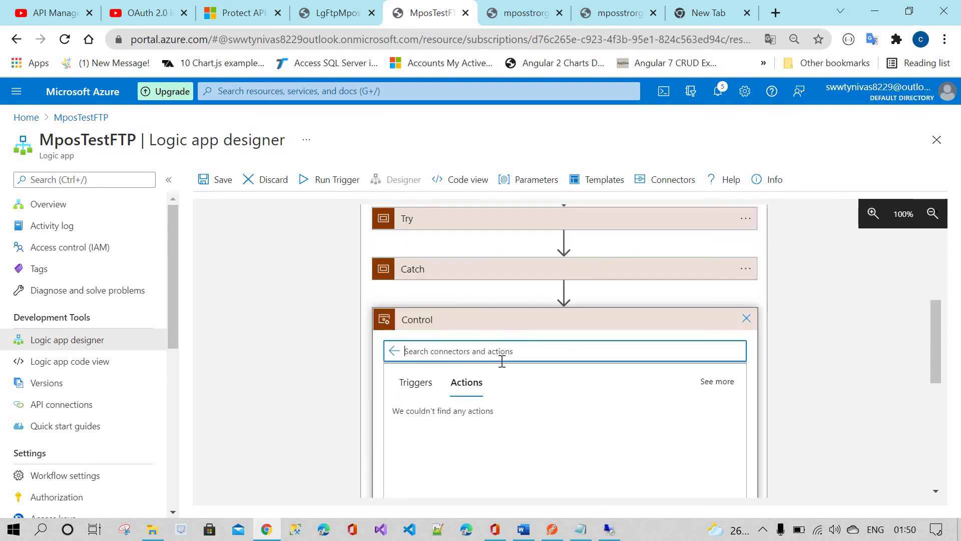
{"action": "scroll", "coordinate": [439, 416], "scroll_direction": "down", "scroll_amount": 1}
{"action": "left_click", "coordinate": [451, 404]}
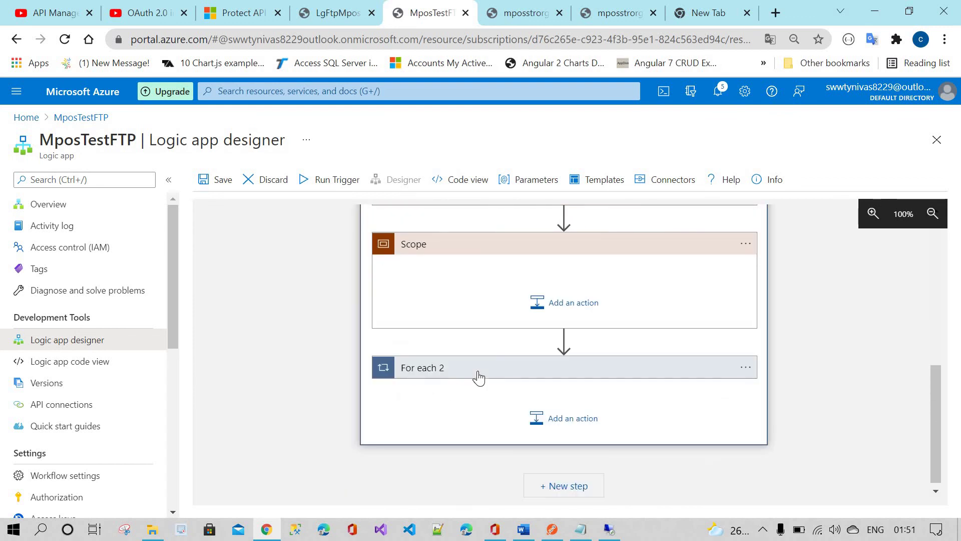
Rename the new scope below Catch to Finally
{"action": "scroll", "coordinate": [476, 378], "scroll_direction": "up", "scroll_amount": 2}
{"action": "left_click", "coordinate": [745, 319]}
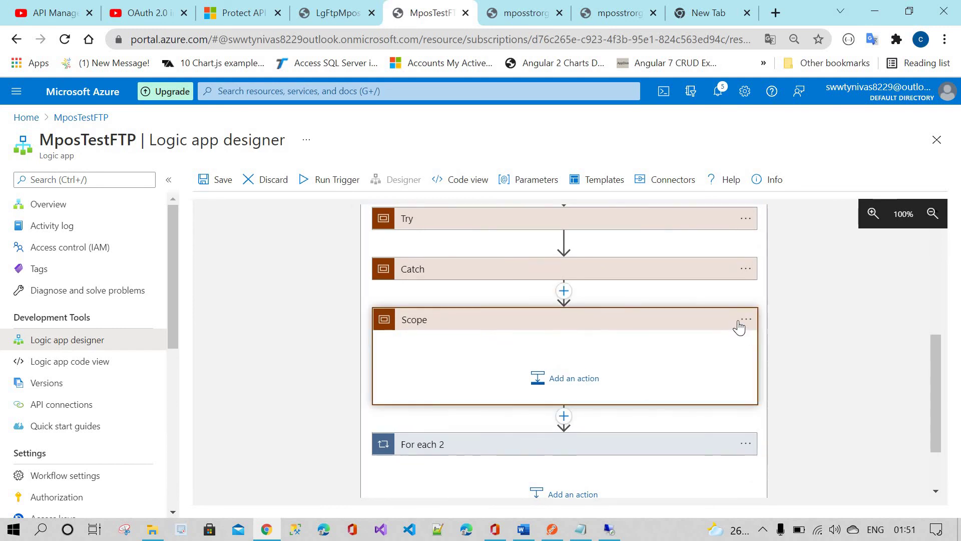
{"action": "key", "text": "Return"}
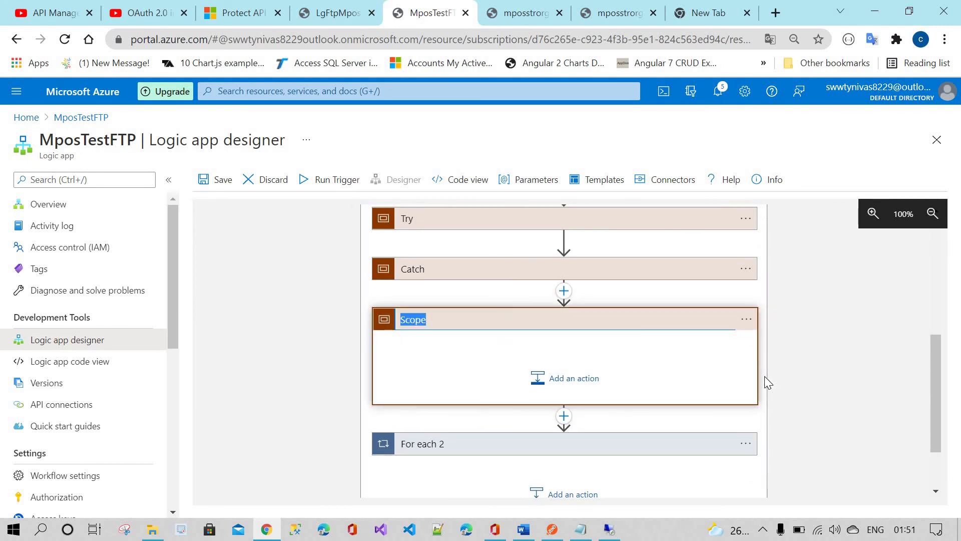
{"action": "key", "text": "BackSpace"}
{"action": "type", "text": "Fianll"}
{"action": "type", "text": "al"}
{"action": "key", "text": "Return"}
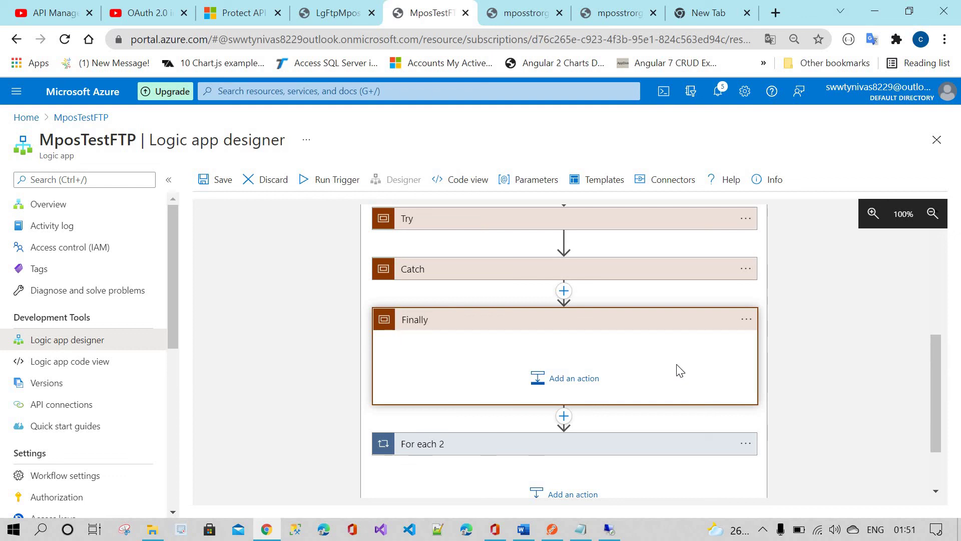
Configure Finally to run after Catch is successful, has timed out, is skipped or has failed
{"action": "left_click", "coordinate": [746, 320]}
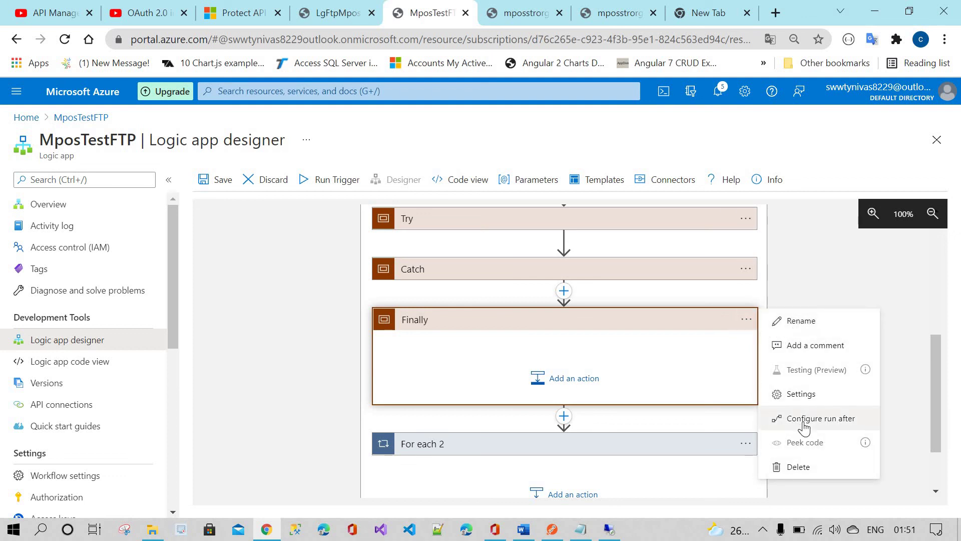
{"action": "left_click", "coordinate": [447, 365]}
{"action": "left_click", "coordinate": [390, 346]}
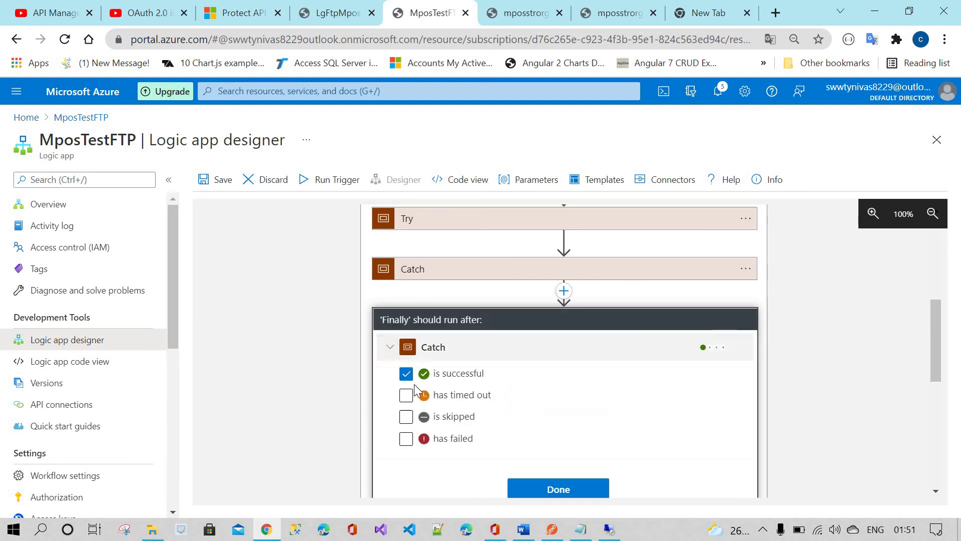
{"action": "left_click", "coordinate": [406, 395]}
{"action": "left_click", "coordinate": [406, 439]}
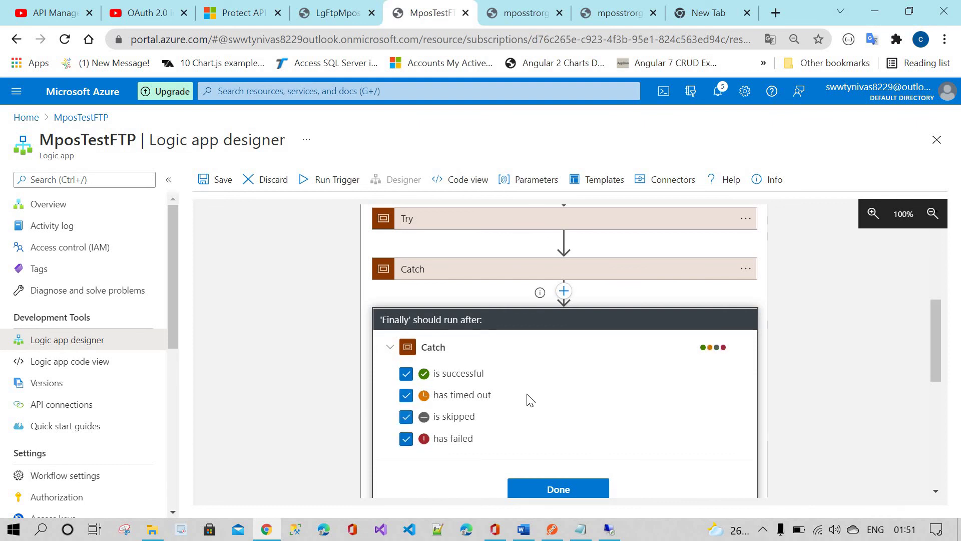
{"action": "scroll", "coordinate": [506, 360], "scroll_direction": "down", "scroll_amount": 1}
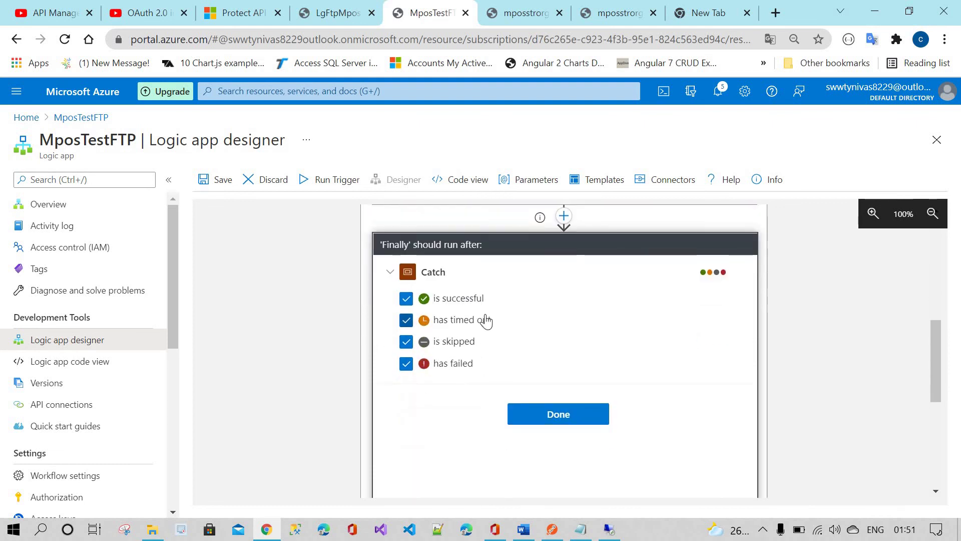
{"action": "left_click", "coordinate": [554, 423]}
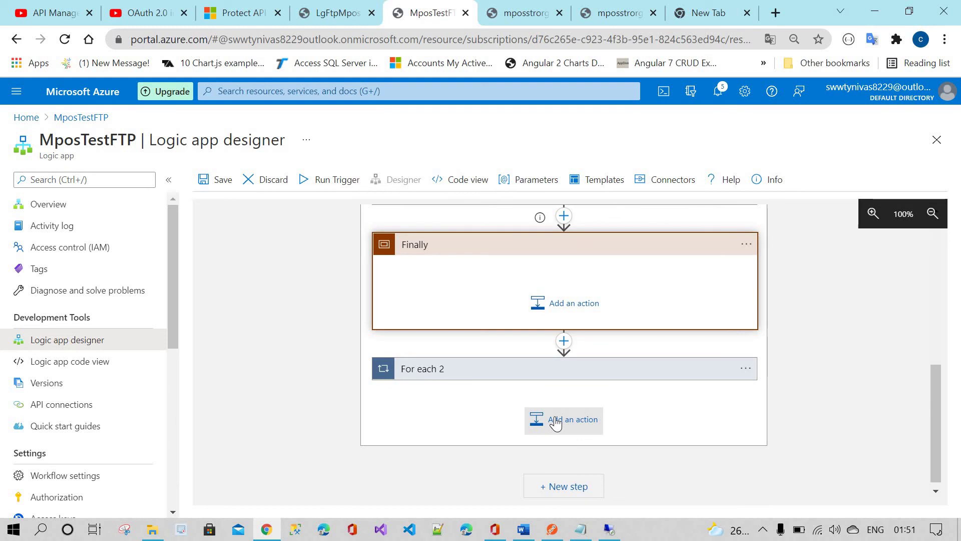
Add a Condition control action inside the Finally scope
{"action": "left_click", "coordinate": [559, 306]}
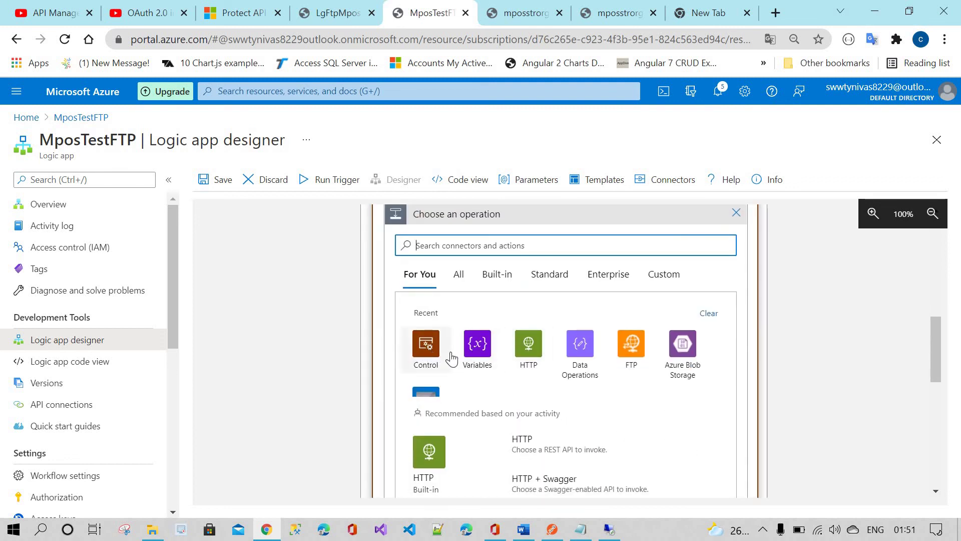
{"action": "left_click", "coordinate": [451, 357]}
{"action": "scroll", "coordinate": [465, 275], "scroll_direction": "down", "scroll_amount": 1}
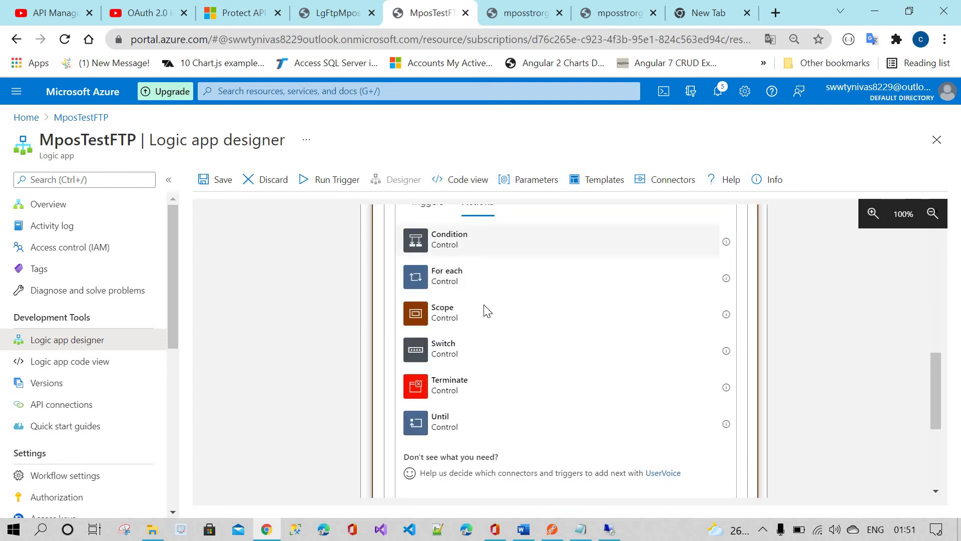
{"action": "left_click", "coordinate": [466, 240]}
Set the condition in Finally to IsError is equal to the expression true
{"action": "scroll", "coordinate": [476, 294], "scroll_direction": "up", "scroll_amount": 2}
{"action": "left_click", "coordinate": [476, 273]}
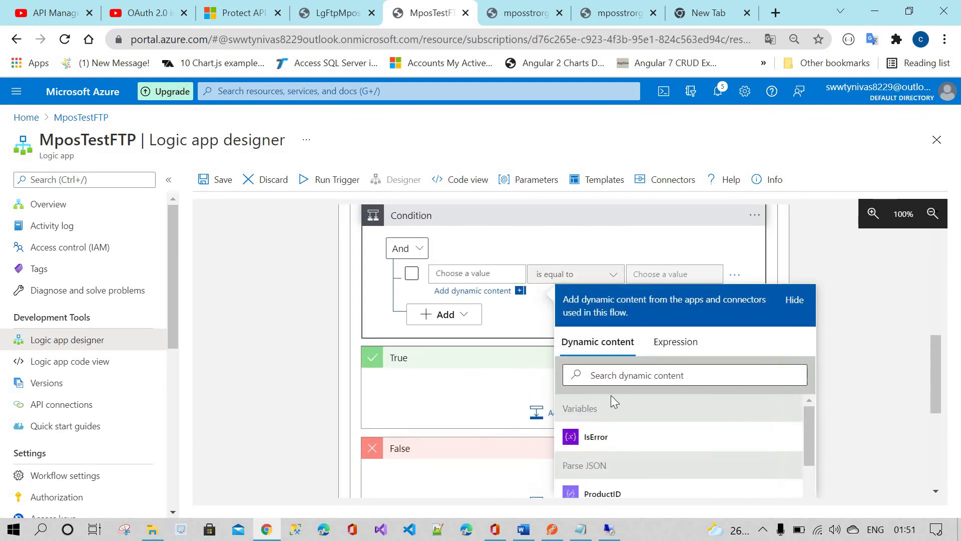
{"action": "left_click", "coordinate": [596, 437]}
{"action": "left_click", "coordinate": [661, 272]}
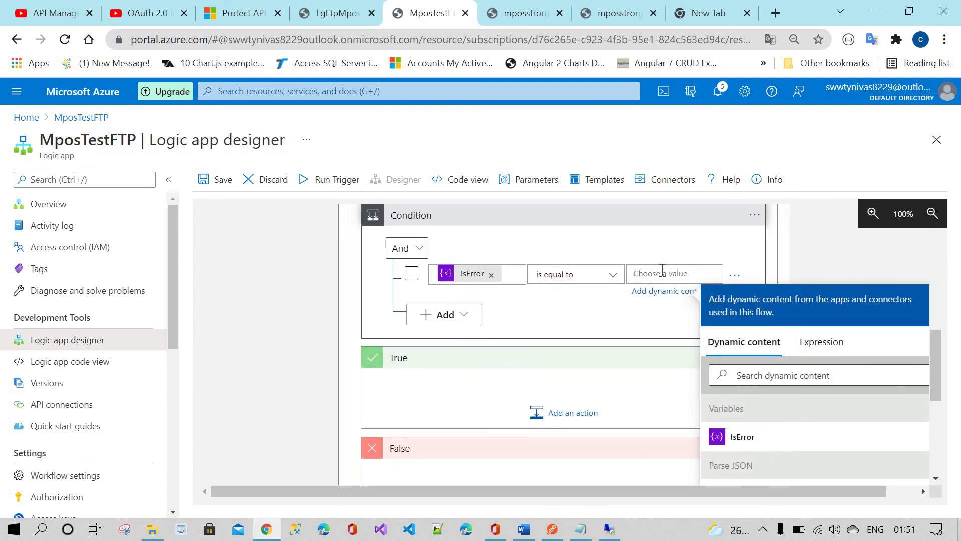
{"action": "type", "text": "tru"}
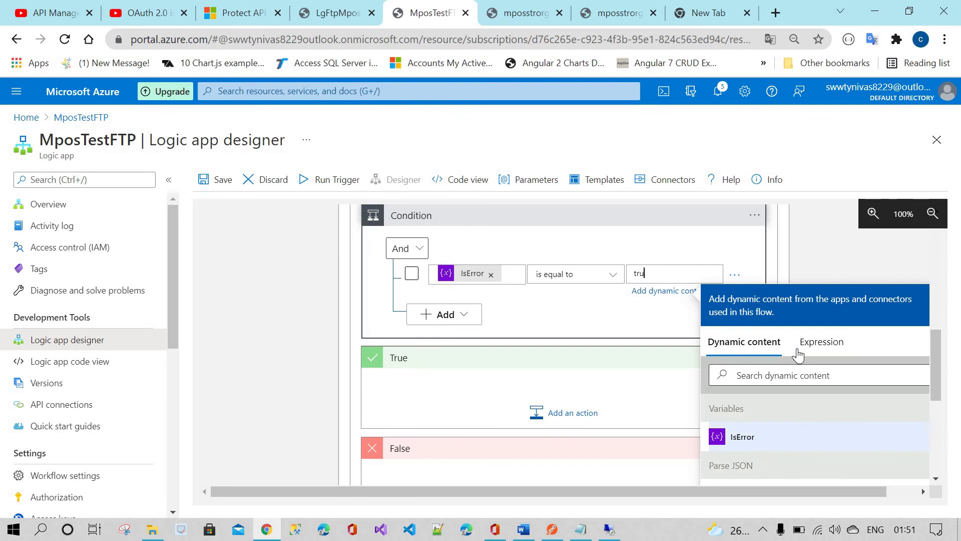
{"action": "left_click", "coordinate": [819, 342]}
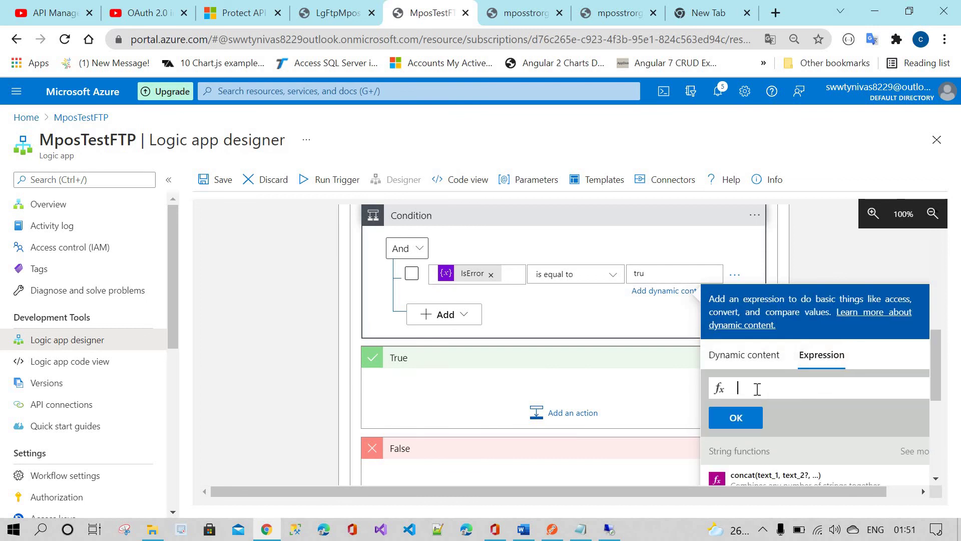
{"action": "type", "text": "true"}
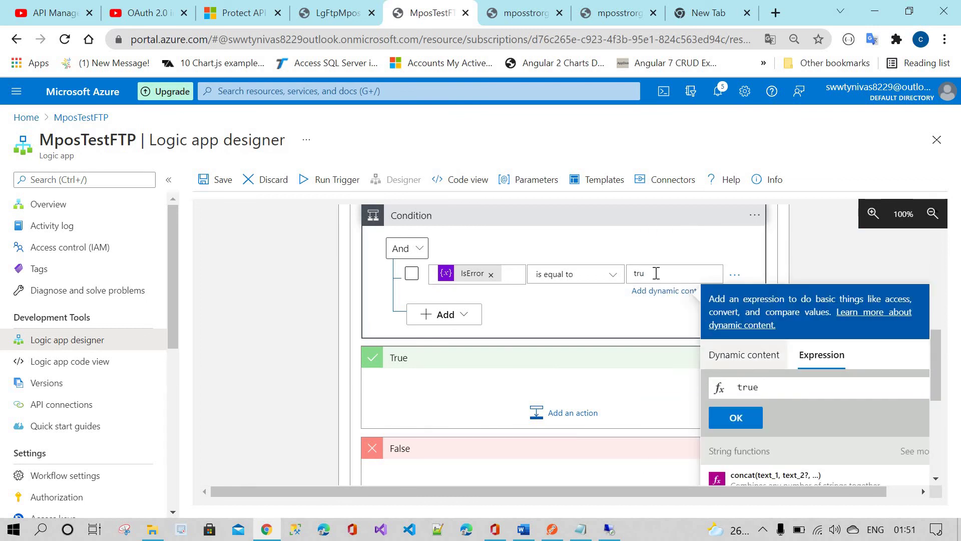
{"action": "left_click", "coordinate": [656, 273]}
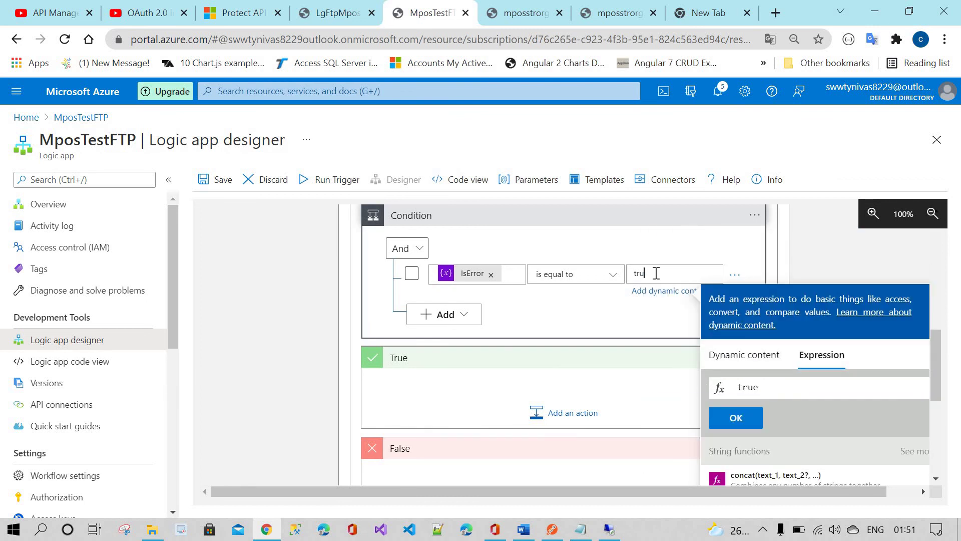
{"action": "left_click", "coordinate": [735, 417]}
{"action": "left_click", "coordinate": [621, 319]}
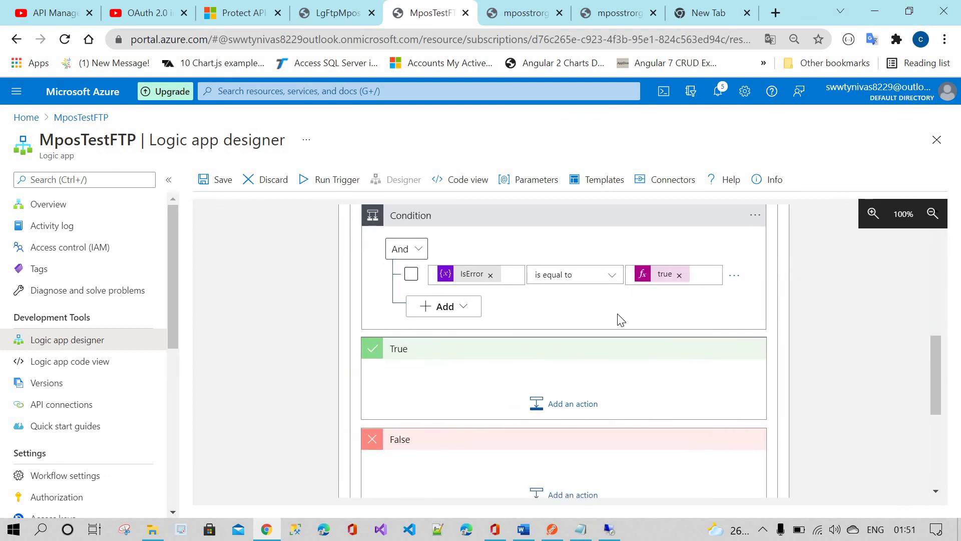
Collapse the resource navigation and review the workflow from Initialize variable down to the Finally scope
{"action": "left_click", "coordinate": [172, 185]}
{"action": "scroll", "coordinate": [441, 353], "scroll_direction": "up", "scroll_amount": 2}
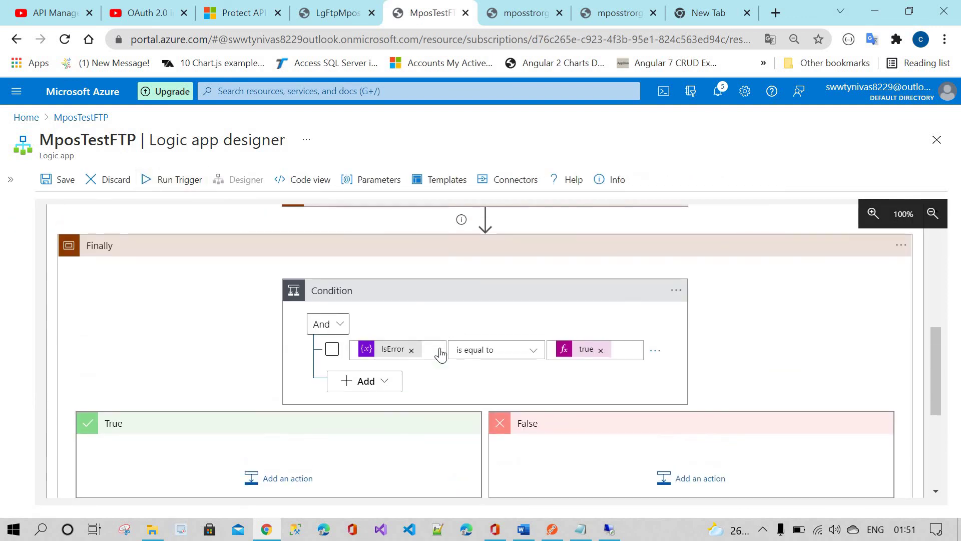
{"action": "scroll", "coordinate": [440, 354], "scroll_direction": "down", "scroll_amount": 2}
{"action": "scroll", "coordinate": [440, 354], "scroll_direction": "up", "scroll_amount": 2}
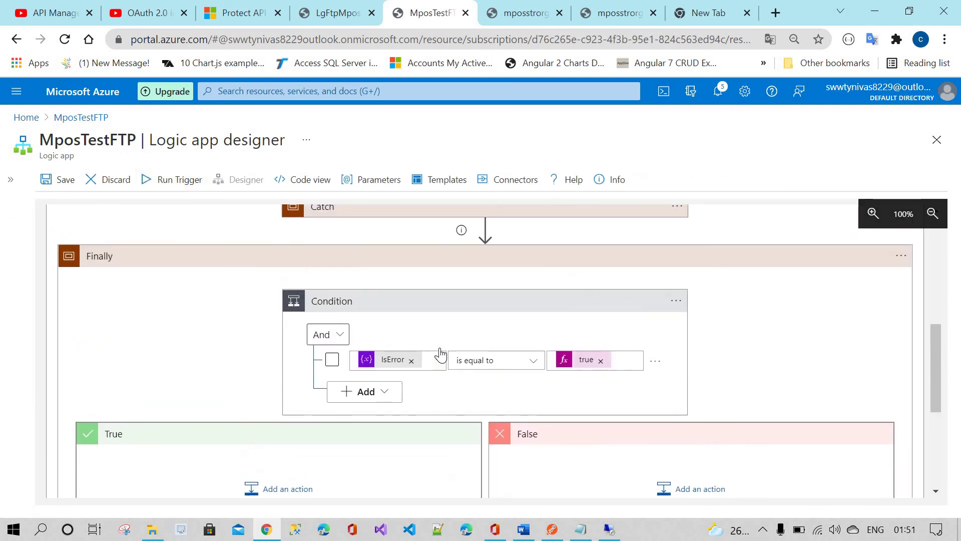
{"action": "scroll", "coordinate": [441, 353], "scroll_direction": "up", "scroll_amount": 6}
{"action": "scroll", "coordinate": [440, 354], "scroll_direction": "down", "scroll_amount": 1}
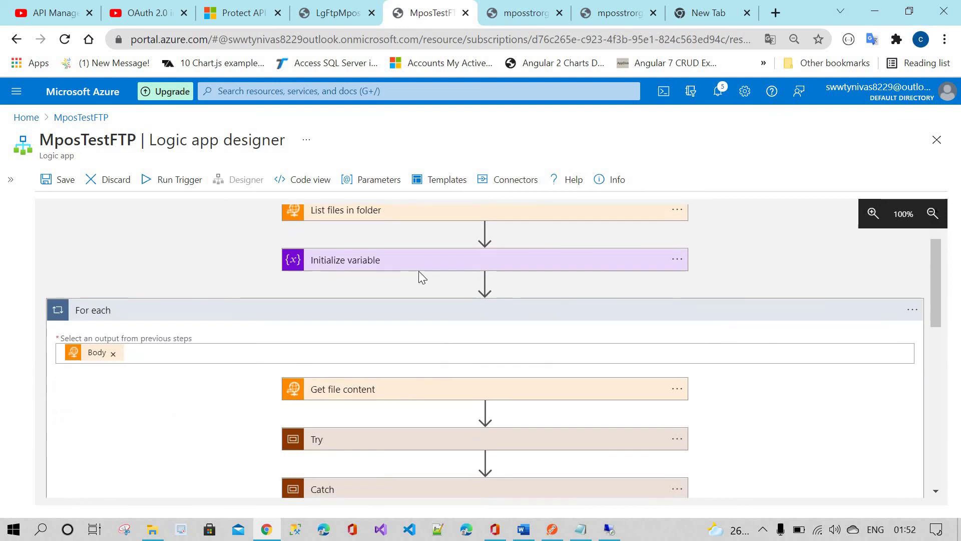
{"action": "scroll", "coordinate": [418, 272], "scroll_direction": "down", "scroll_amount": 4}
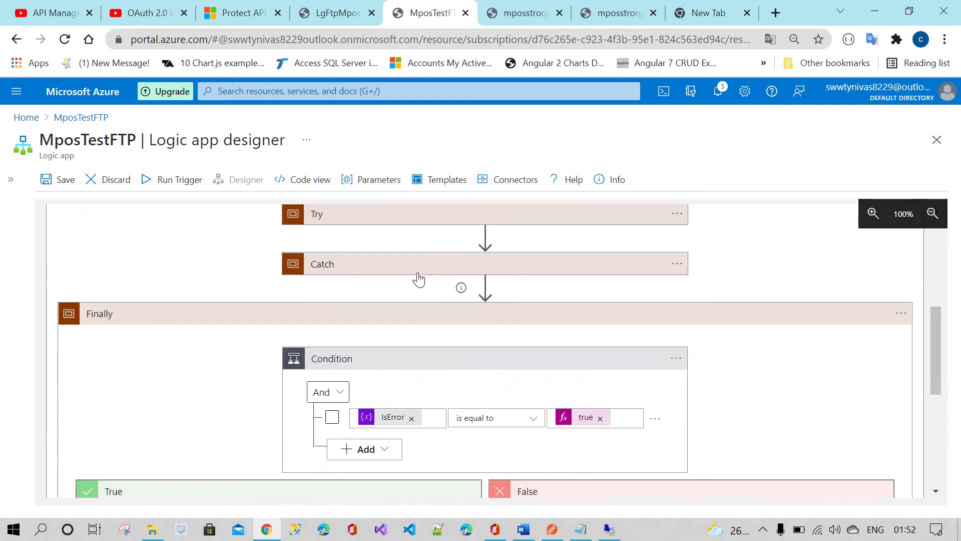
Expand the Catch scope and configure it to run only after Try has timed out or has failed
{"action": "left_click", "coordinate": [420, 268]}
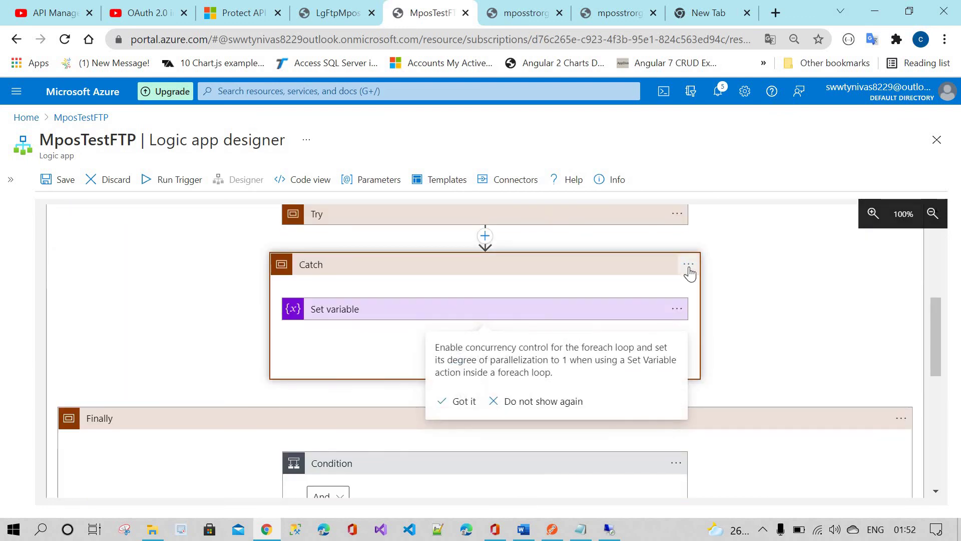
{"action": "left_click", "coordinate": [688, 269]}
{"action": "left_click", "coordinate": [757, 364]}
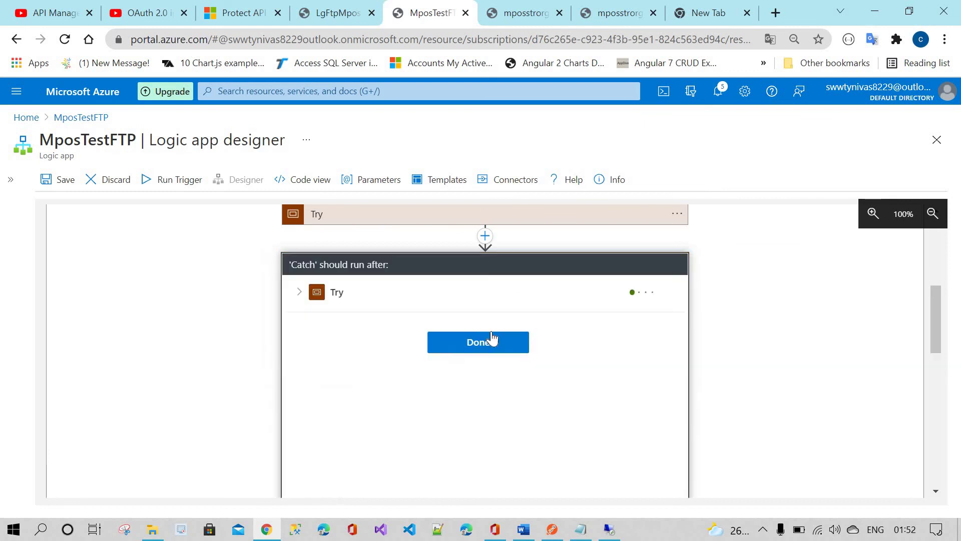
{"action": "left_click", "coordinate": [314, 294]}
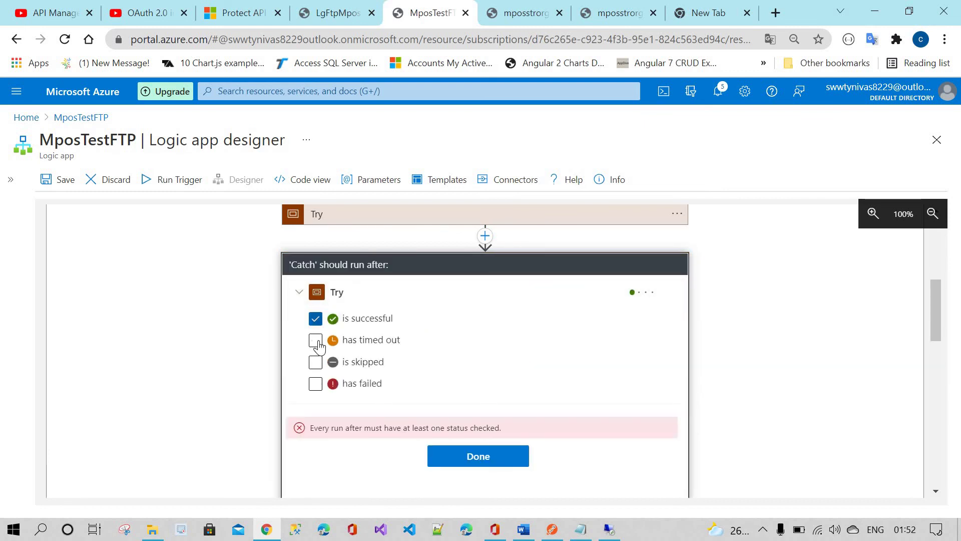
{"action": "left_click", "coordinate": [316, 342]}
{"action": "left_click", "coordinate": [315, 384]}
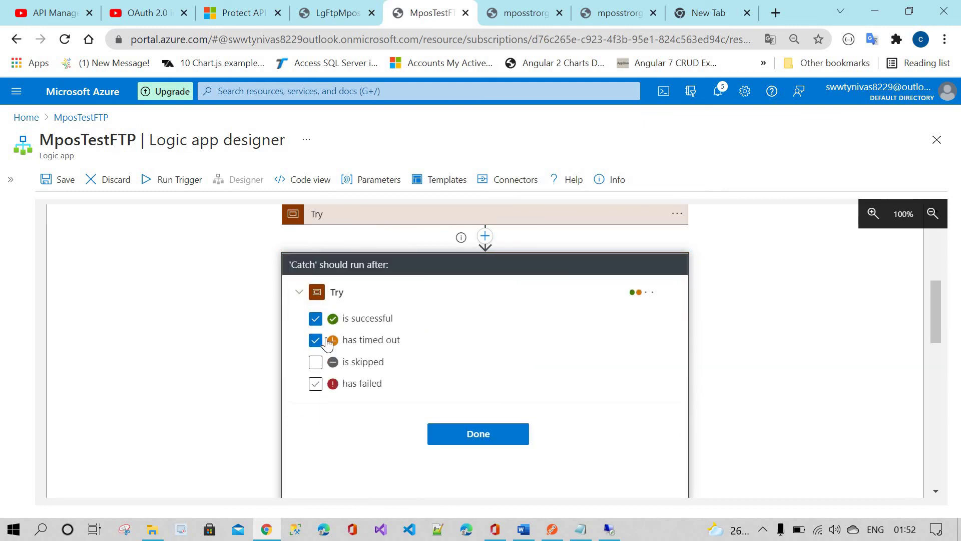
{"action": "left_click", "coordinate": [315, 319]}
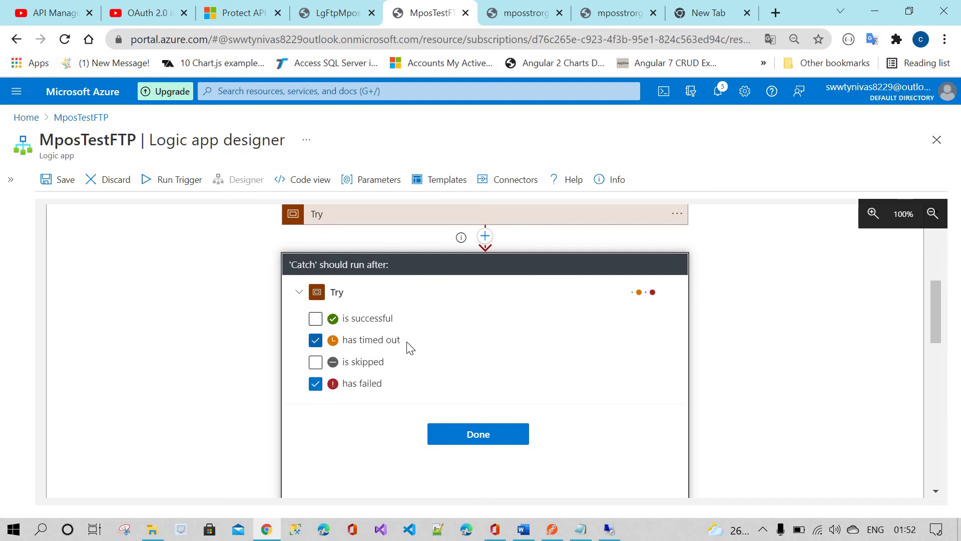
{"action": "left_click", "coordinate": [456, 423]}
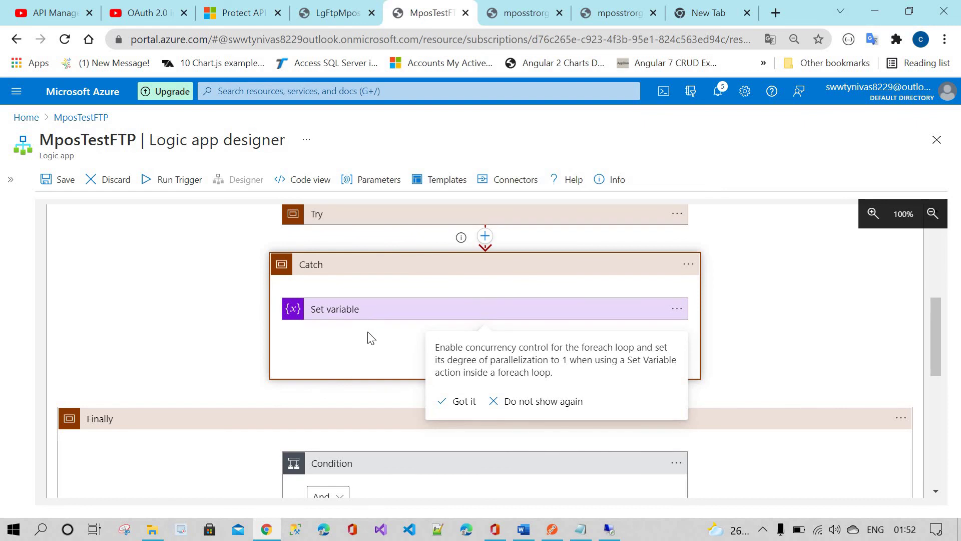
Review the Set variable action inside the Catch scope and collapse the scope
{"action": "scroll", "coordinate": [371, 296], "scroll_direction": "down", "scroll_amount": 2}
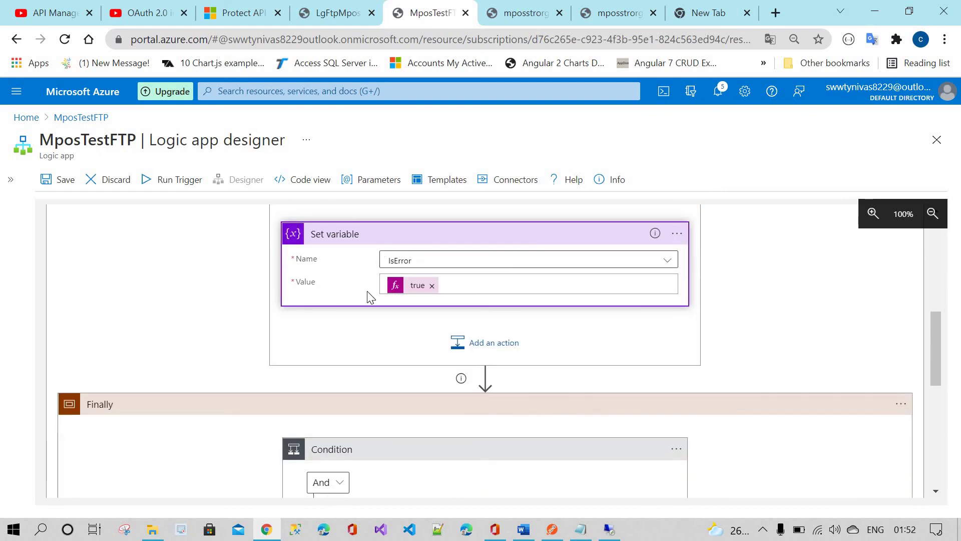
{"action": "scroll", "coordinate": [380, 286], "scroll_direction": "up", "scroll_amount": 2}
{"action": "left_click", "coordinate": [403, 269]}
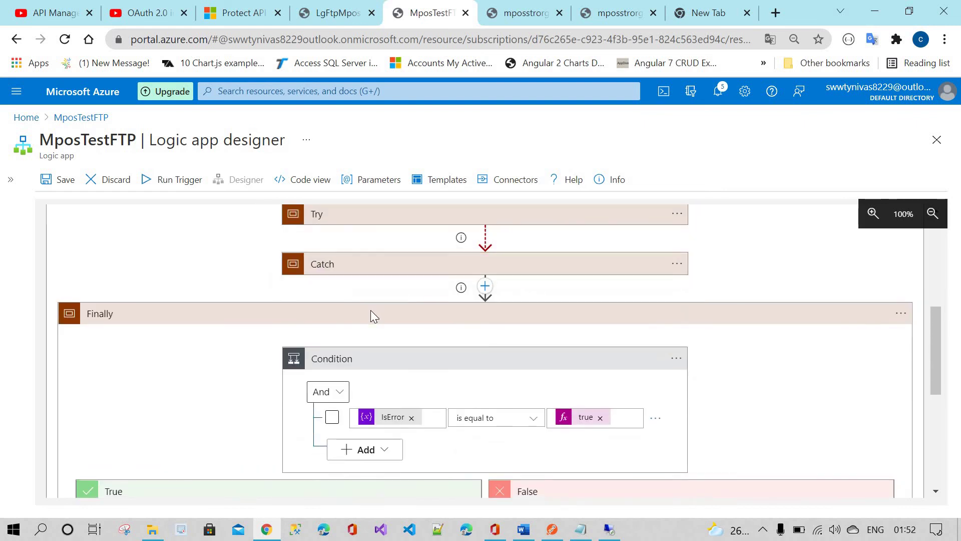
Add an Azure Blob Storage Create blob (V2) action to the True branch of the condition in Finally
{"action": "scroll", "coordinate": [371, 315], "scroll_direction": "down", "scroll_amount": 2}
{"action": "scroll", "coordinate": [606, 345], "scroll_direction": "down", "scroll_amount": 2}
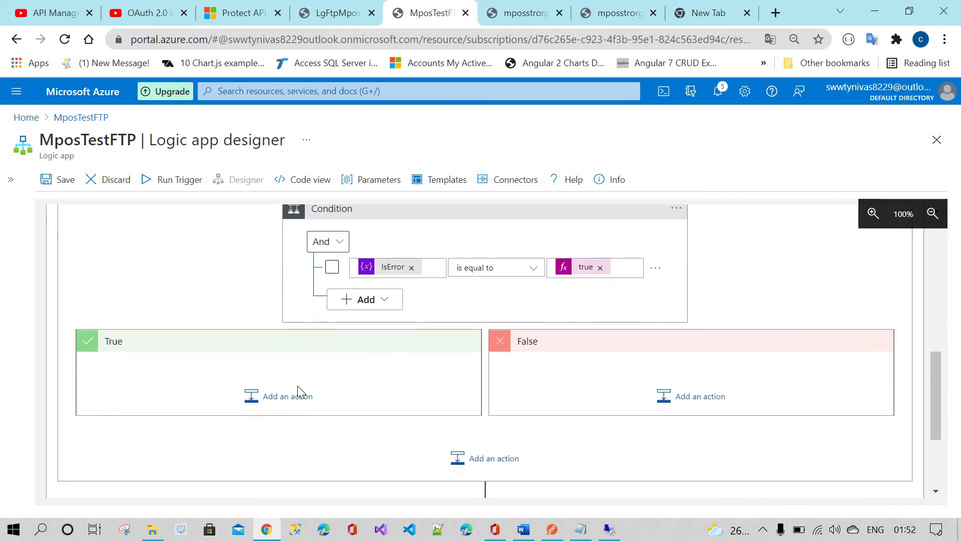
{"action": "left_click", "coordinate": [268, 393]}
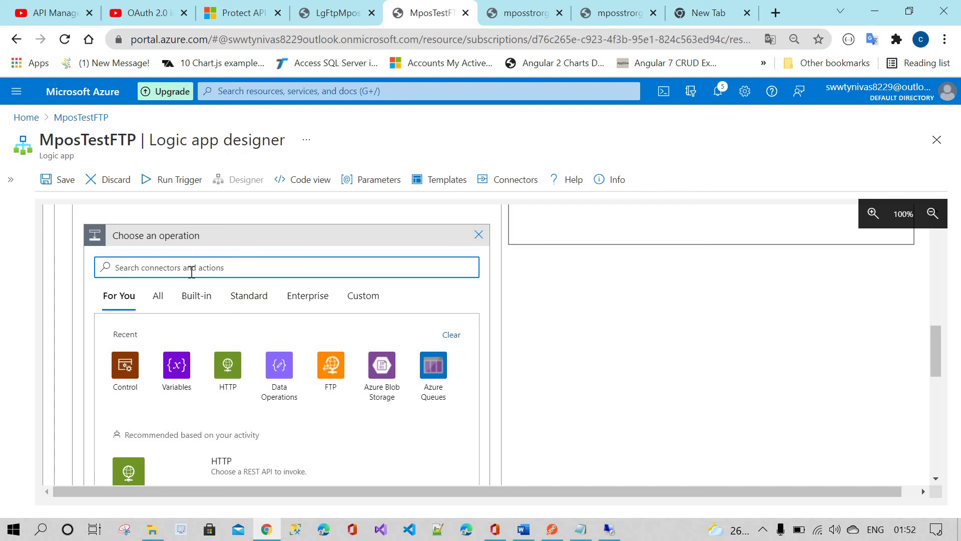
{"action": "left_click", "coordinate": [381, 365]}
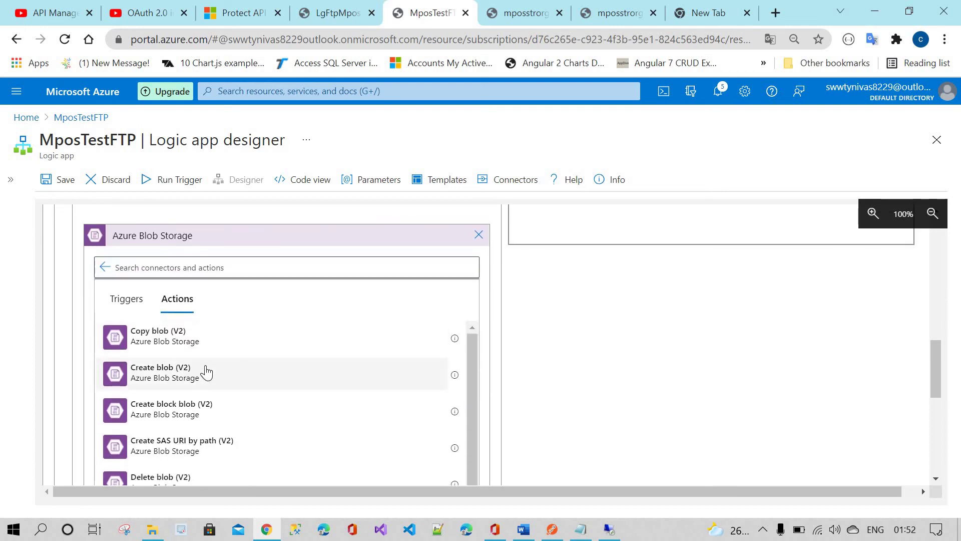
{"action": "left_click", "coordinate": [206, 372]}
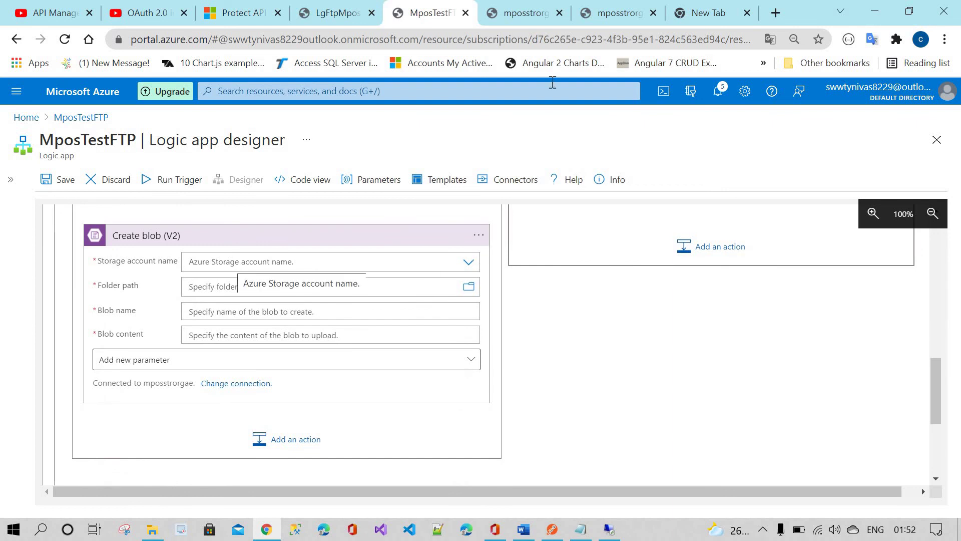
Delete the ErrorHandler and ErrorNew blobs from mposcontainer in the storage account, including their blob snapshots
{"action": "left_click", "coordinate": [615, 13]}
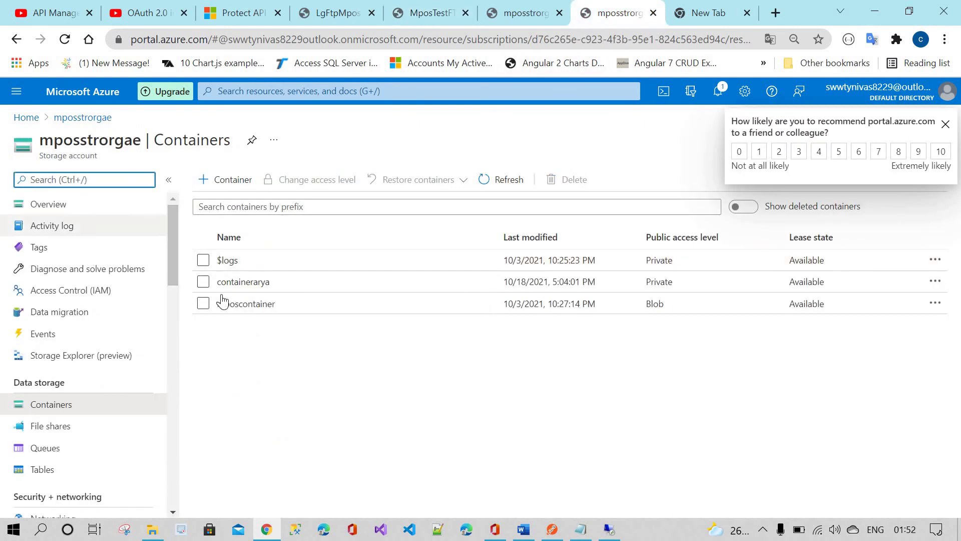
{"action": "left_click", "coordinate": [242, 306]}
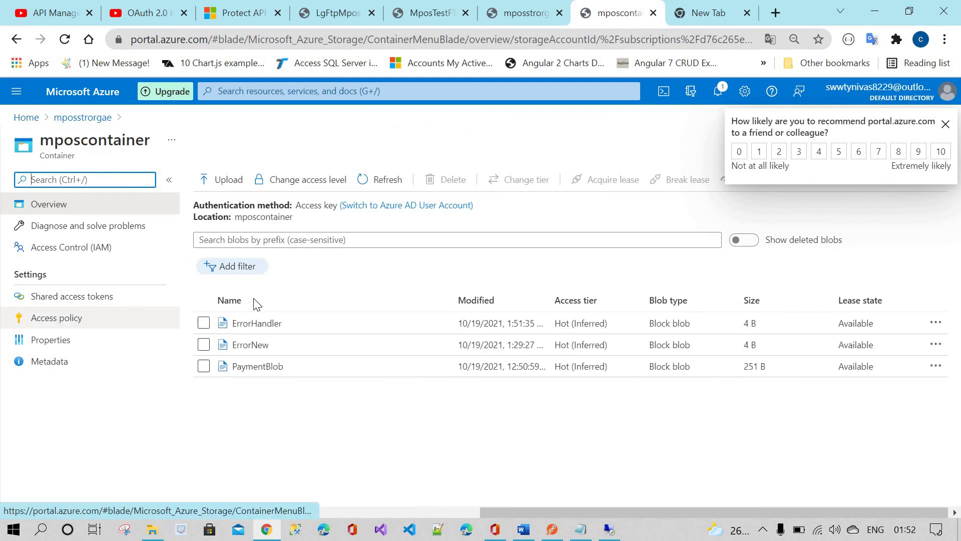
{"action": "left_click", "coordinate": [203, 324]}
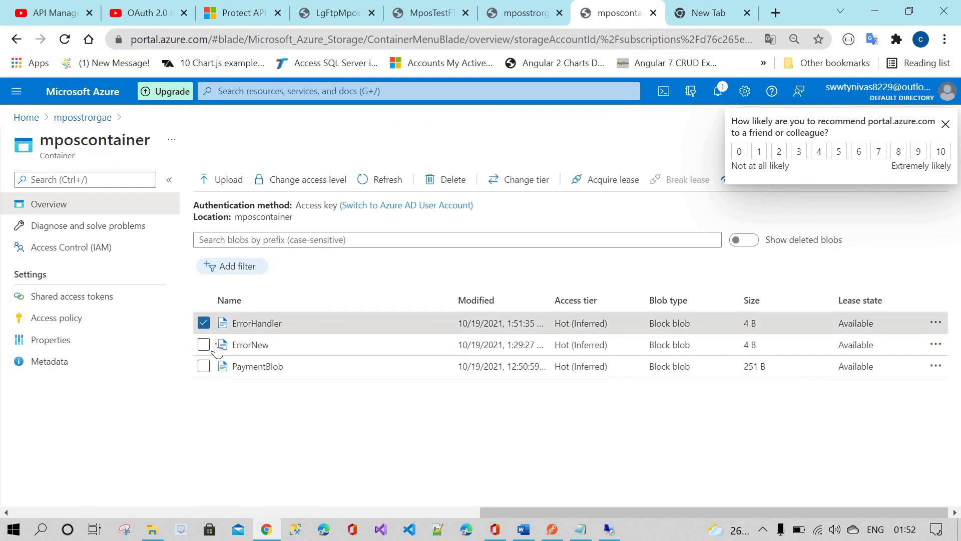
{"action": "left_click", "coordinate": [203, 345]}
{"action": "left_click", "coordinate": [441, 179]}
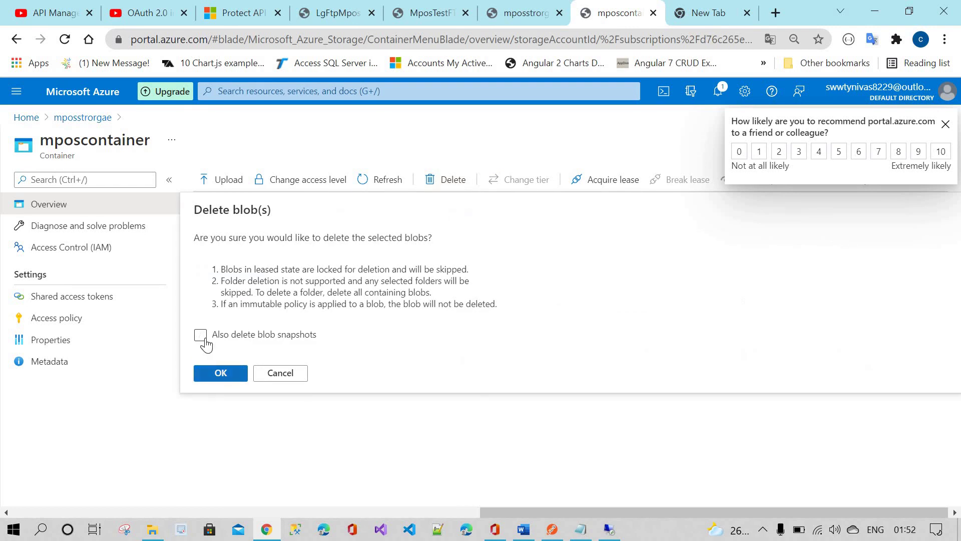
{"action": "left_click", "coordinate": [203, 338]}
{"action": "left_click", "coordinate": [221, 372]}
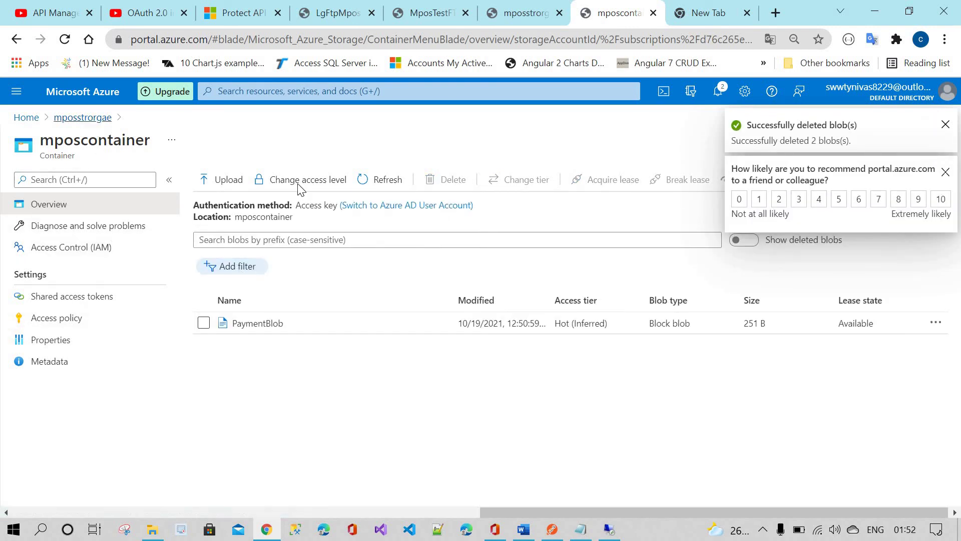
Copy the storage account name from the access keys page of mposstrorgae
{"action": "left_click", "coordinate": [83, 117]}
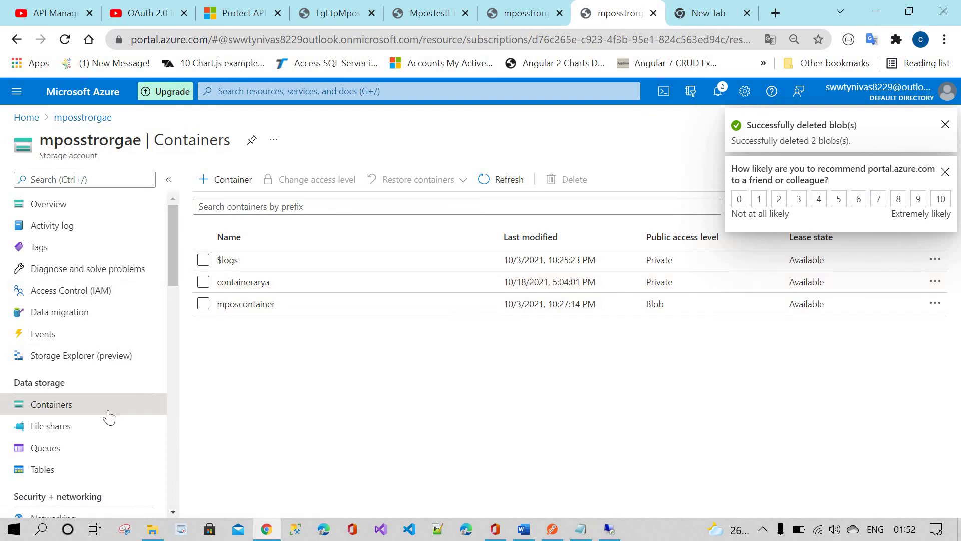
{"action": "scroll", "coordinate": [109, 417], "scroll_direction": "down", "scroll_amount": 5}
{"action": "left_click", "coordinate": [52, 335]}
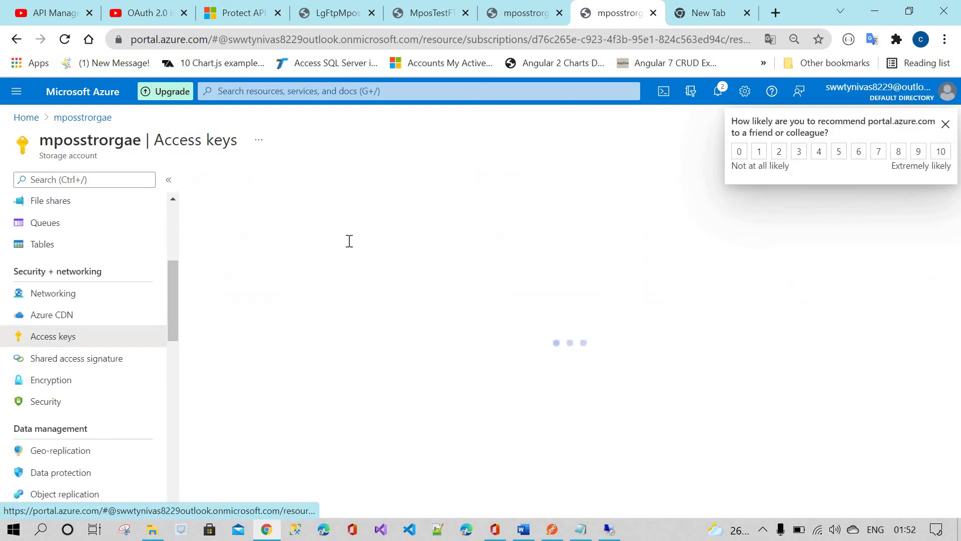
{"action": "left_click", "coordinate": [534, 287]}
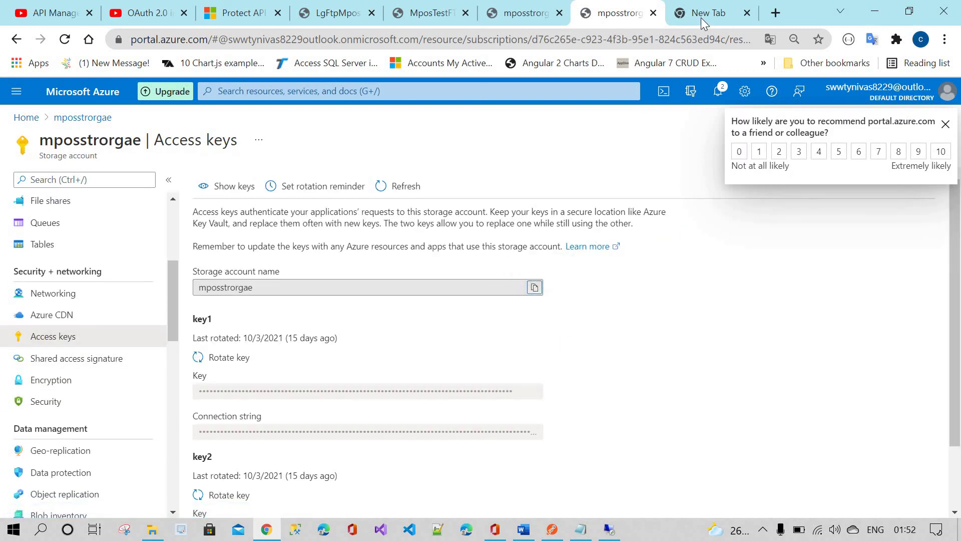
Close the blank browser tab, return to the MposTestFTP designer and set the Create blob storage account name to mposstrorgae
{"action": "left_click", "coordinate": [703, 15]}
{"action": "key", "text": "ctrl+w"}
{"action": "left_click", "coordinate": [525, 12]}
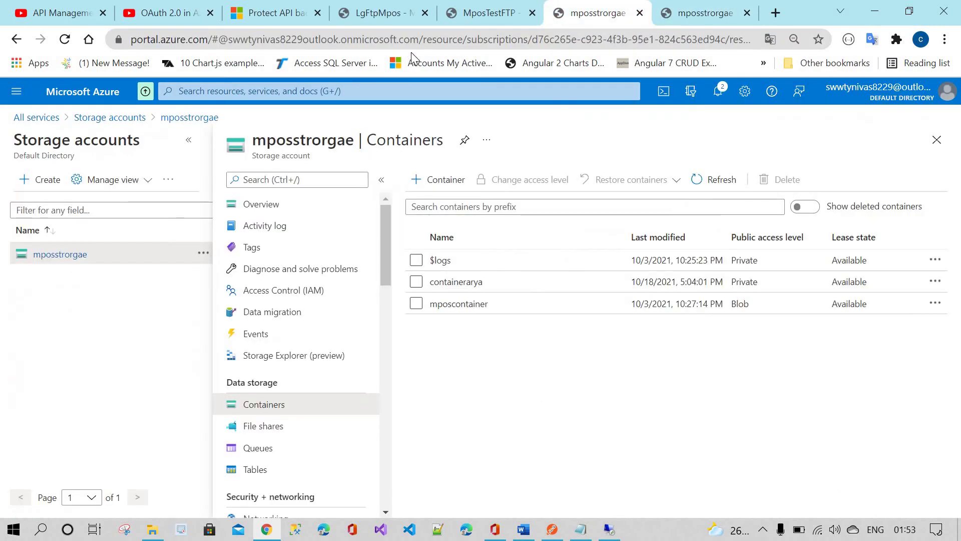
{"action": "left_click", "coordinate": [458, 19]}
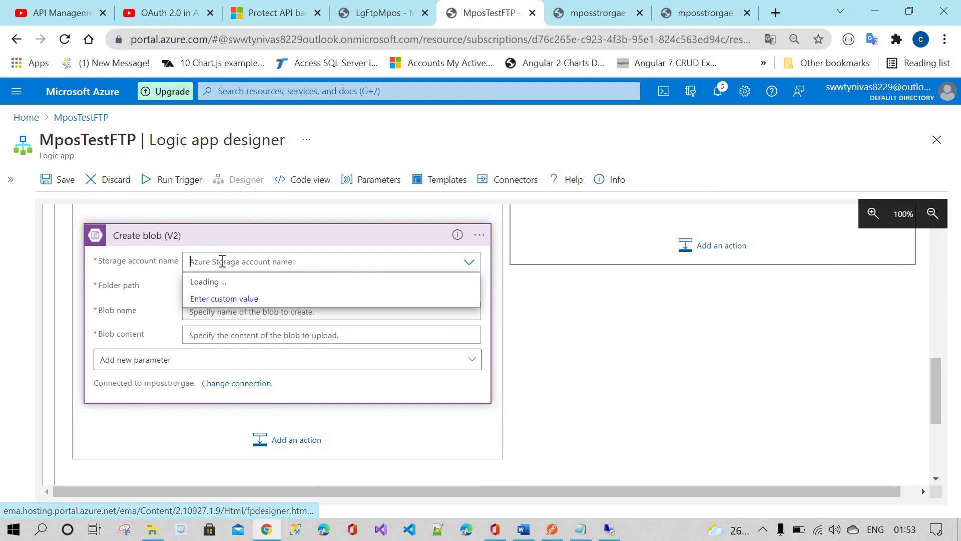
{"action": "left_click", "coordinate": [221, 266]}
{"action": "key", "text": "ctrl+v"}
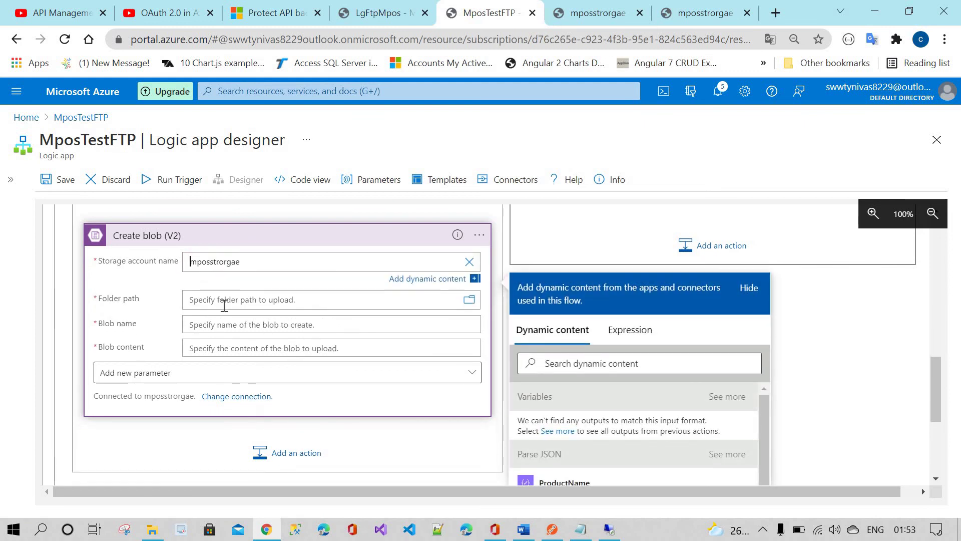
Set the Create blob folder path to /mposcontainer and the blob name to ErrorFromFTP
{"action": "left_click", "coordinate": [434, 301]}
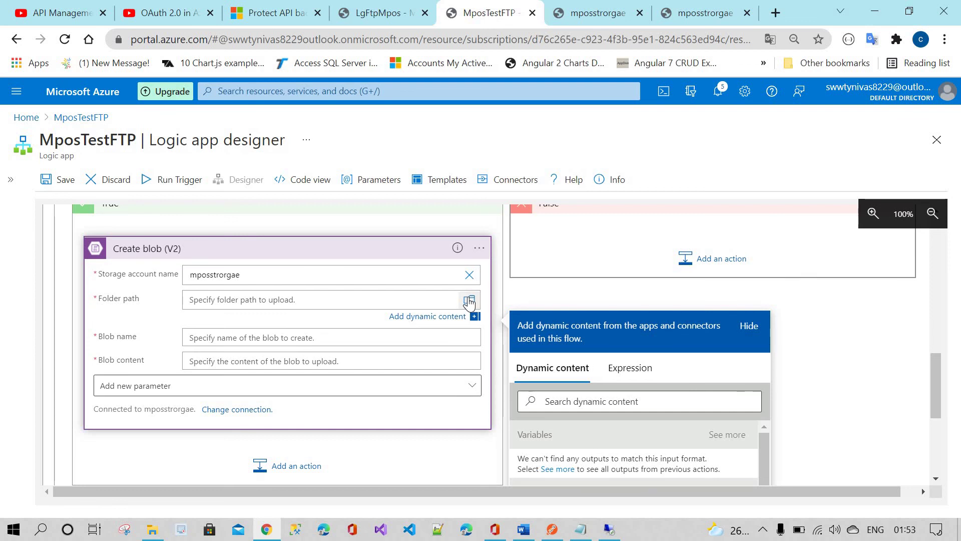
{"action": "left_click", "coordinate": [469, 301]}
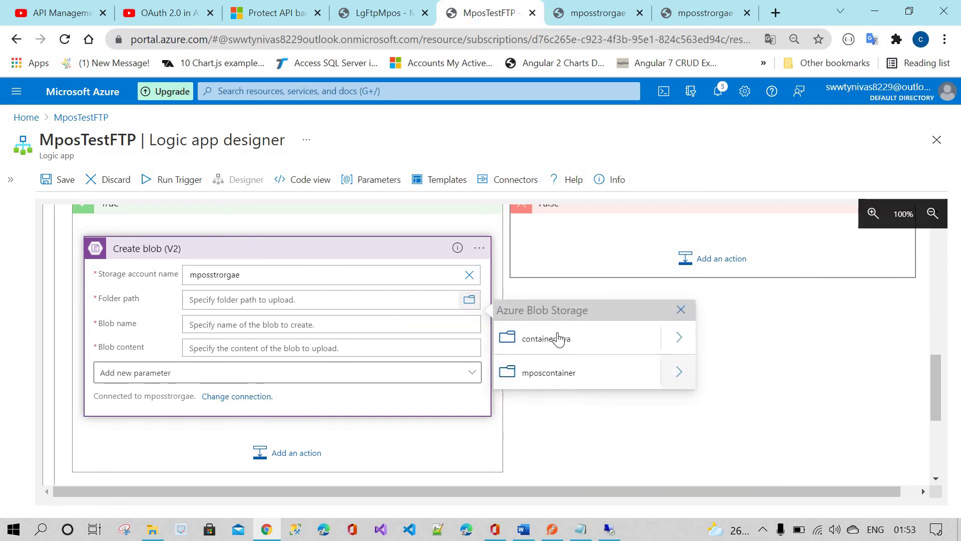
{"action": "left_click", "coordinate": [564, 383]}
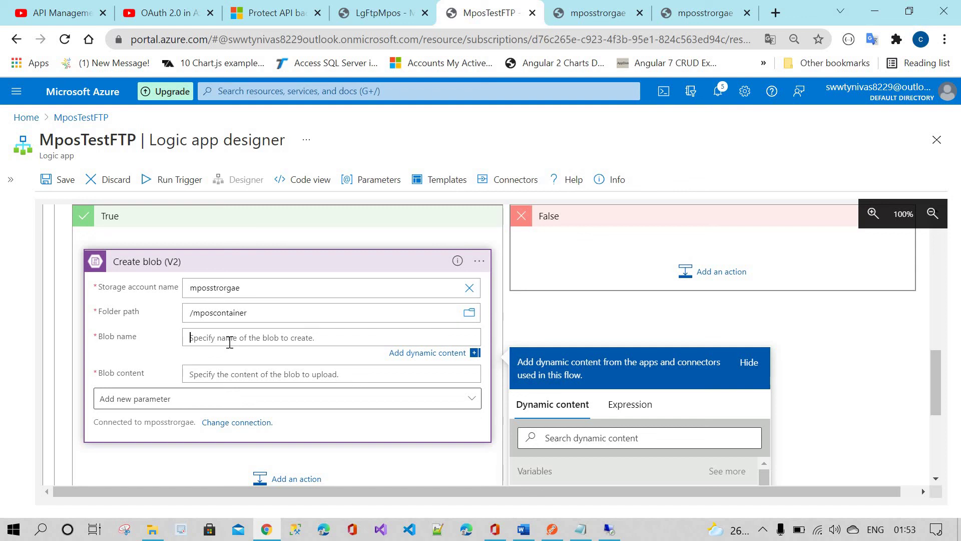
{"action": "type", "text": "Er"}
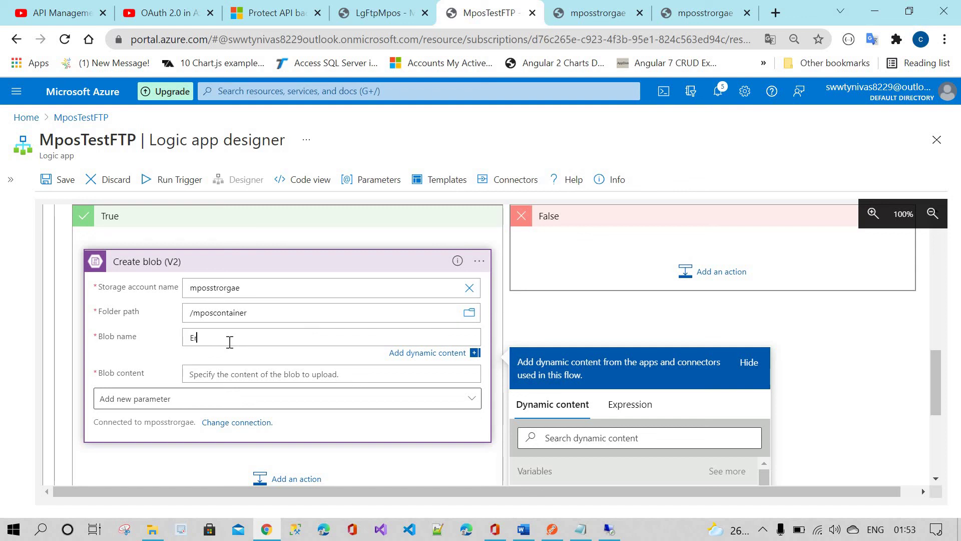
{"action": "type", "text": "rorFromFTP"}
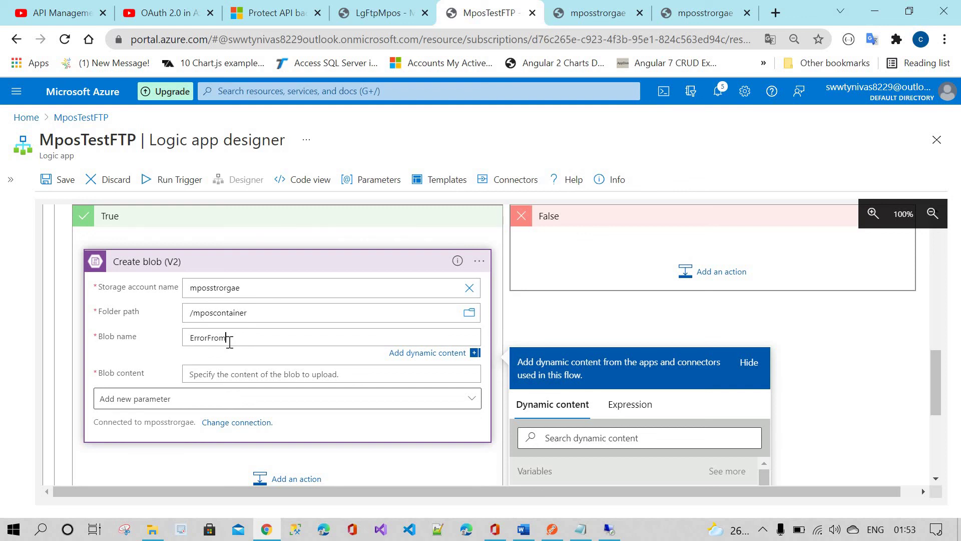
Set the blob content of the Create blob action to the IsError variable from the dynamic content
{"action": "left_click", "coordinate": [238, 375]}
{"action": "scroll", "coordinate": [576, 365], "scroll_direction": "down", "scroll_amount": 3}
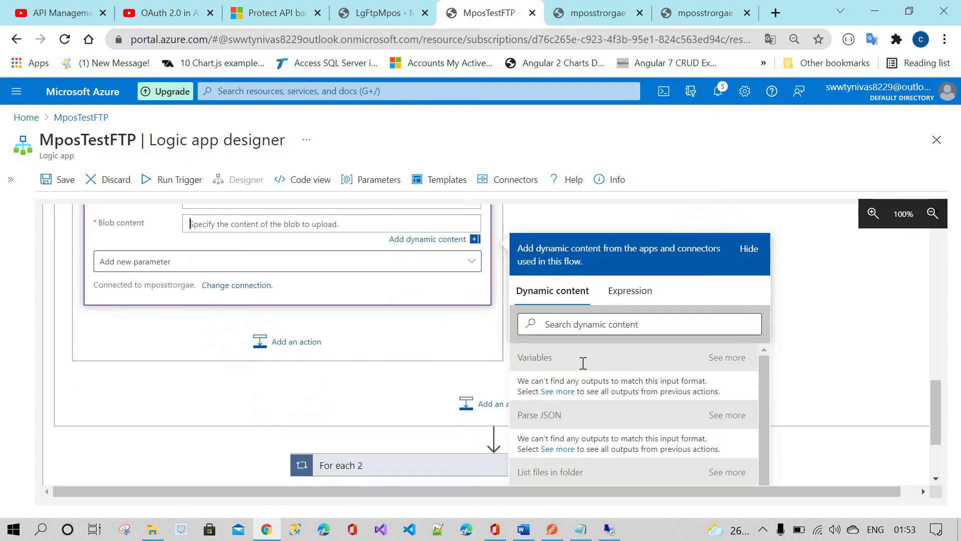
{"action": "scroll", "coordinate": [575, 365], "scroll_direction": "down", "scroll_amount": 1}
{"action": "scroll", "coordinate": [571, 400], "scroll_direction": "up", "scroll_amount": 1}
{"action": "left_click", "coordinate": [563, 392]}
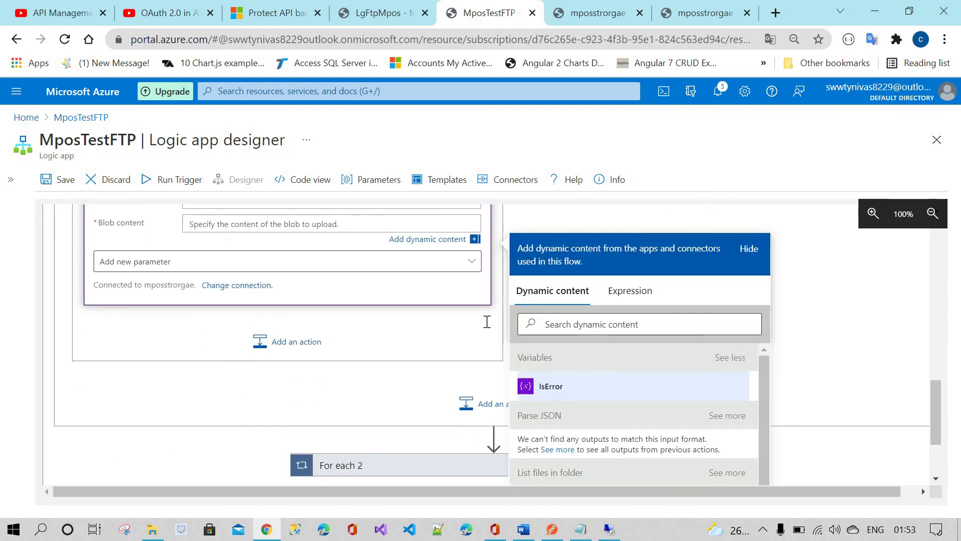
{"action": "left_click", "coordinate": [550, 386]}
{"action": "scroll", "coordinate": [301, 346], "scroll_direction": "up", "scroll_amount": 3}
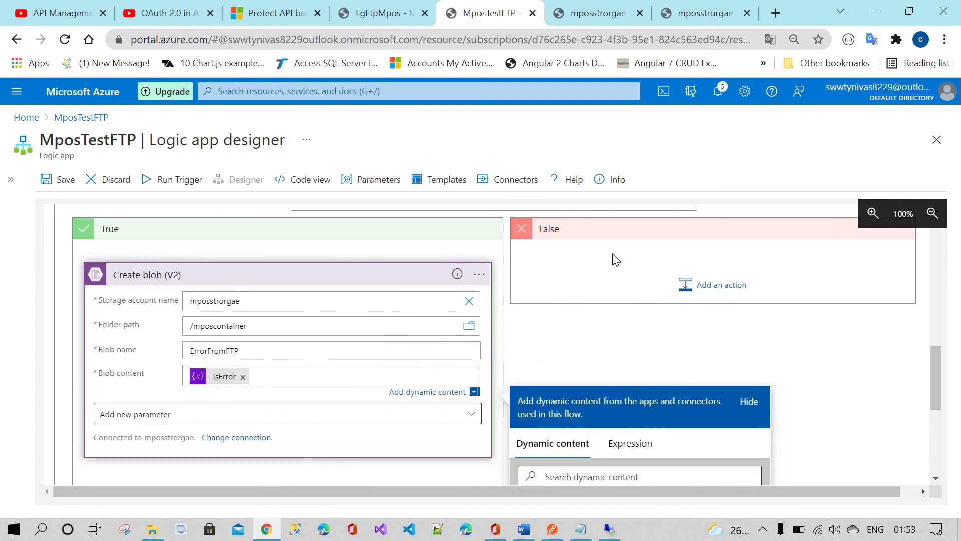
{"action": "left_click", "coordinate": [654, 317]}
Move the For each 2 loop from below the Finally scope into the False branch of the condition
{"action": "scroll", "coordinate": [550, 365], "scroll_direction": "down", "scroll_amount": 5}
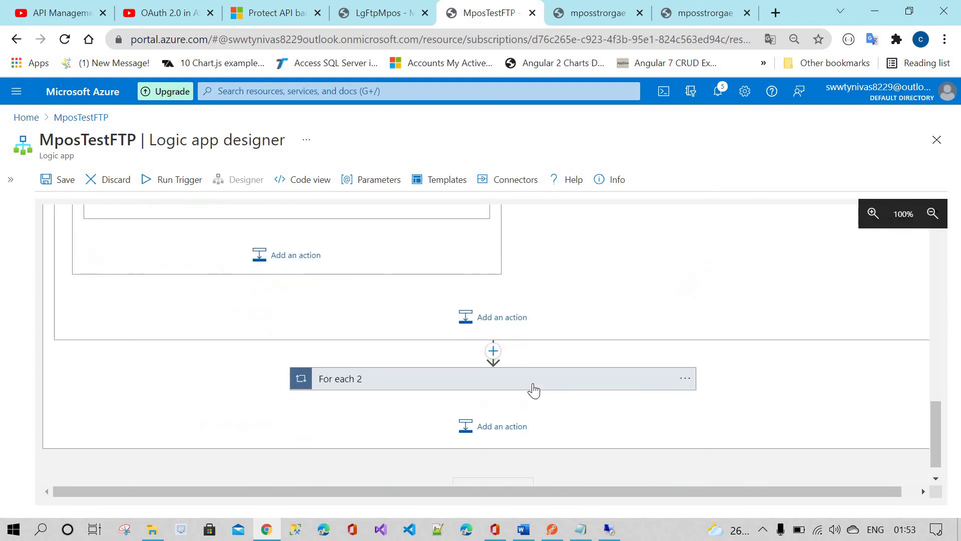
{"action": "scroll", "coordinate": [495, 427], "scroll_direction": "up", "scroll_amount": 2}
{"action": "scroll", "coordinate": [541, 455], "scroll_direction": "up", "scroll_amount": 2}
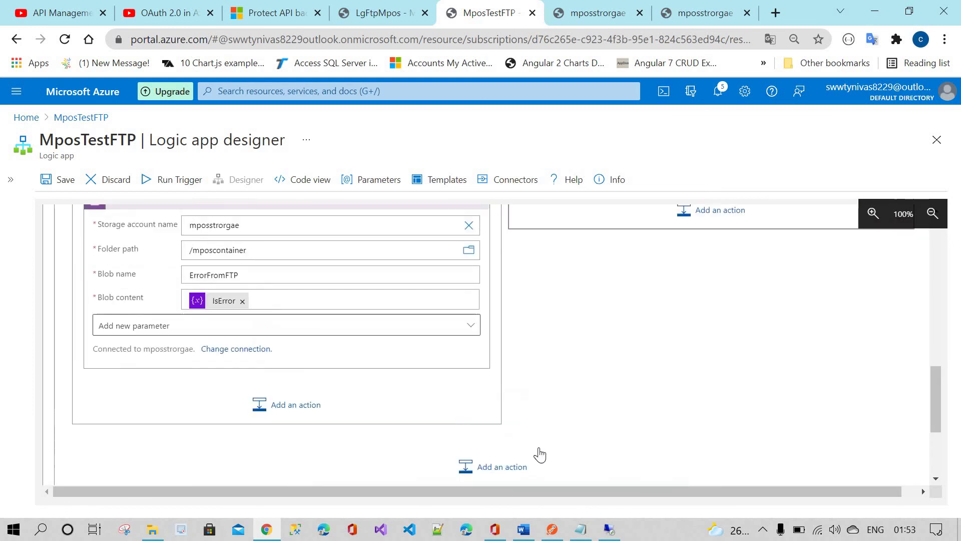
{"action": "scroll", "coordinate": [542, 453], "scroll_direction": "down", "scroll_amount": 2}
{"action": "mouse_move", "coordinate": [542, 453]}
{"action": "left_mouse_down"}
{"action": "mouse_move", "coordinate": [659, 296]}
{"action": "mouse_move", "coordinate": [693, 183]}
{"action": "mouse_move", "coordinate": [663, 309]}
{"action": "mouse_move", "coordinate": [536, 457]}
{"action": "left_mouse_up"}
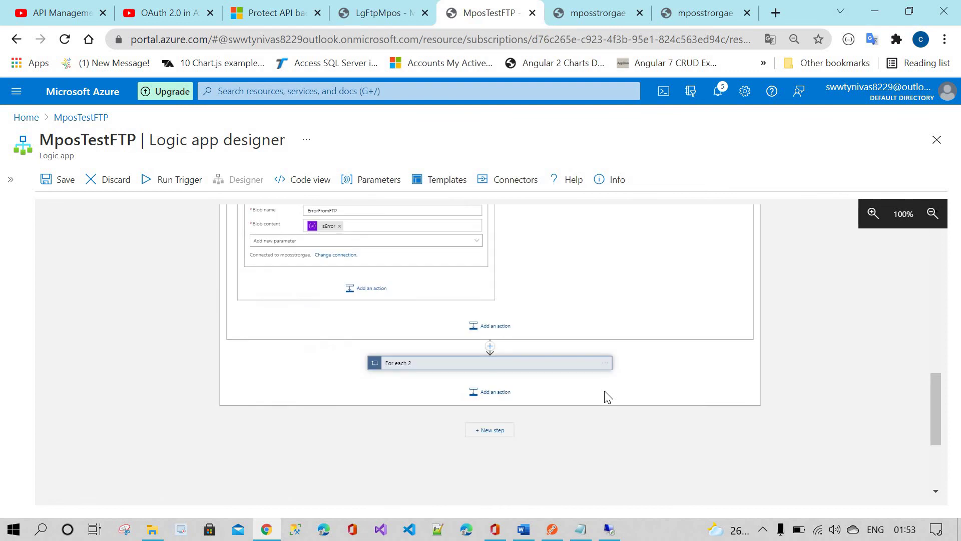
{"action": "left_click_drag", "start_coordinate": [475, 444], "coordinate": [619, 237]}
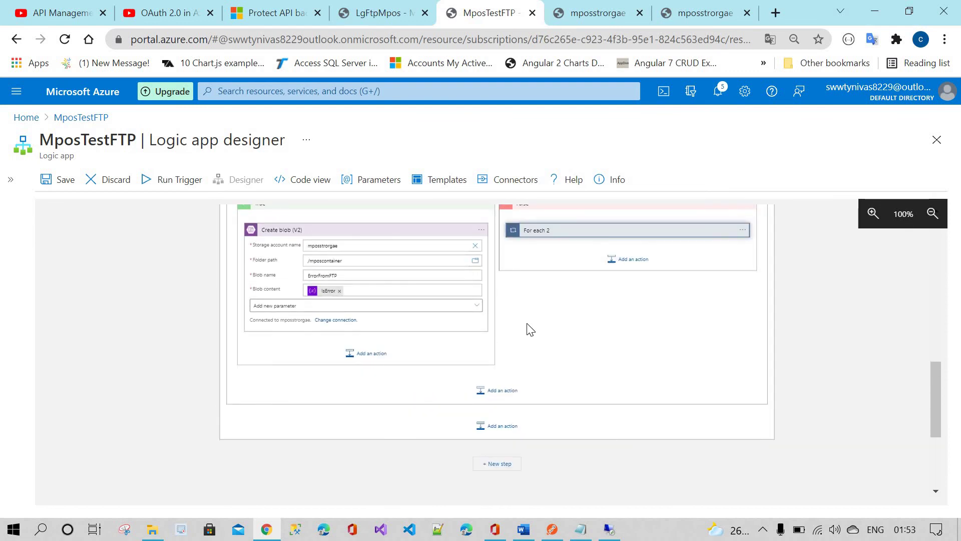
Review the workflow from the Recurrence trigger to the Finally scope, showing the resource navigation and collapsing and re-expanding the For each loop
{"action": "scroll", "coordinate": [521, 375], "scroll_direction": "up", "scroll_amount": 10}
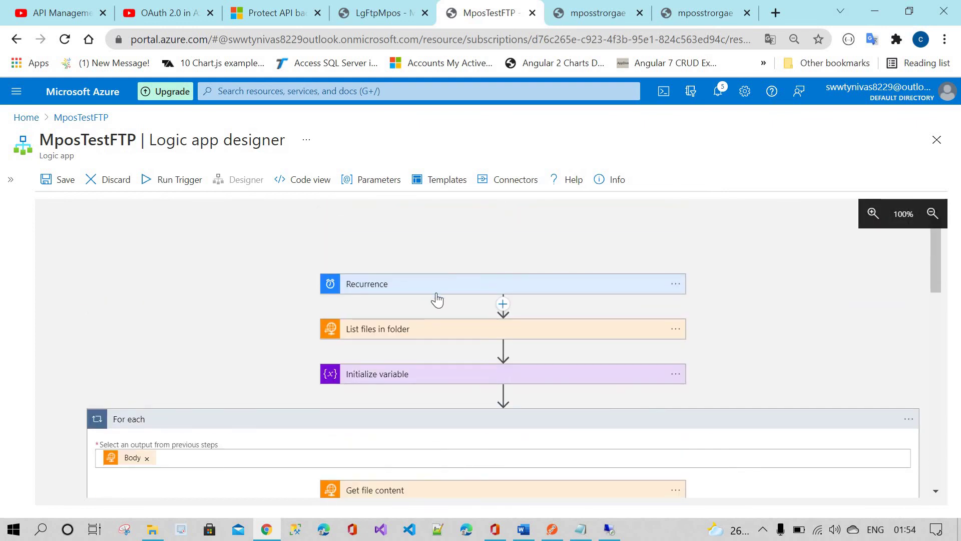
{"action": "scroll", "coordinate": [422, 264], "scroll_direction": "down", "scroll_amount": 2}
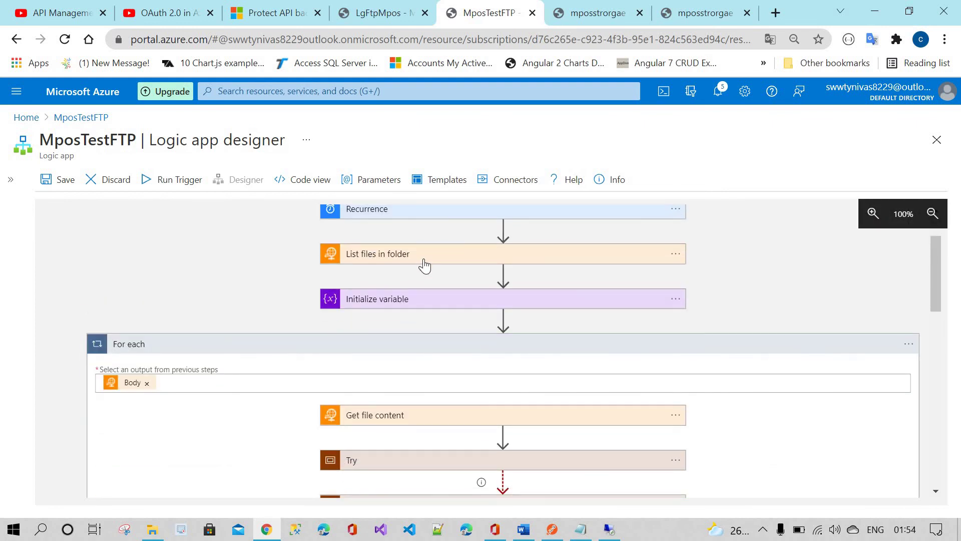
{"action": "scroll", "coordinate": [425, 265], "scroll_direction": "down", "scroll_amount": 2}
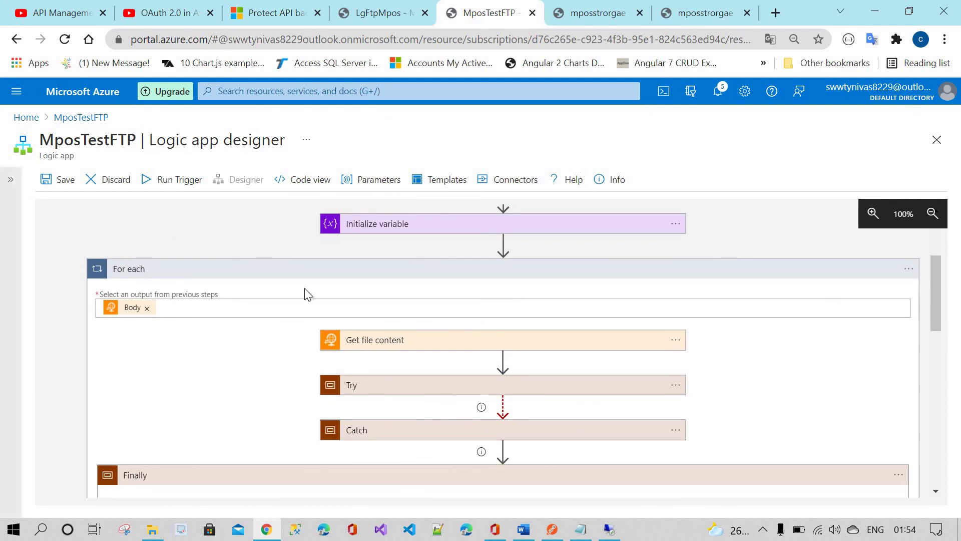
{"action": "scroll", "coordinate": [474, 314], "scroll_direction": "up", "scroll_amount": 2}
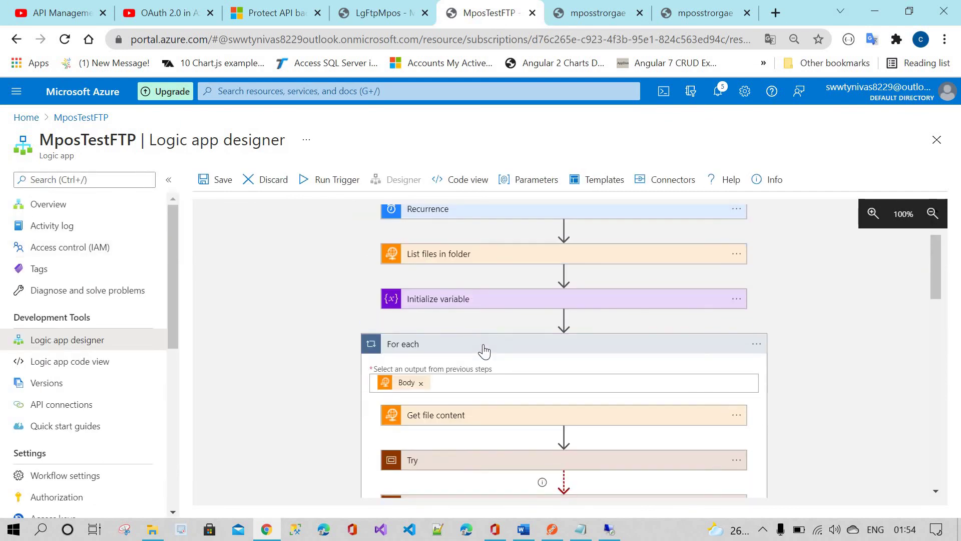
{"action": "left_click", "coordinate": [488, 353]}
{"action": "scroll", "coordinate": [478, 300], "scroll_direction": "up", "scroll_amount": 1}
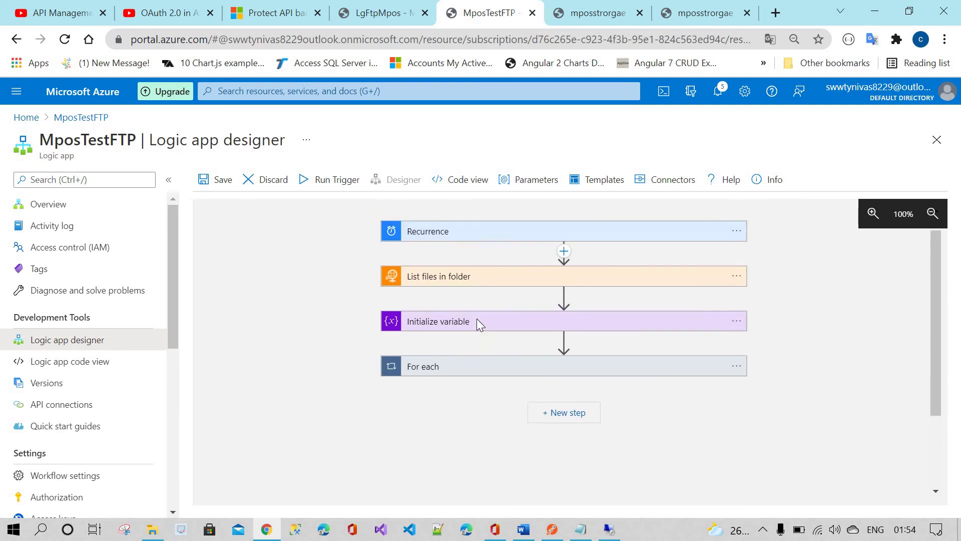
{"action": "scroll", "coordinate": [477, 319], "scroll_direction": "up", "scroll_amount": 1}
{"action": "left_click", "coordinate": [464, 389]}
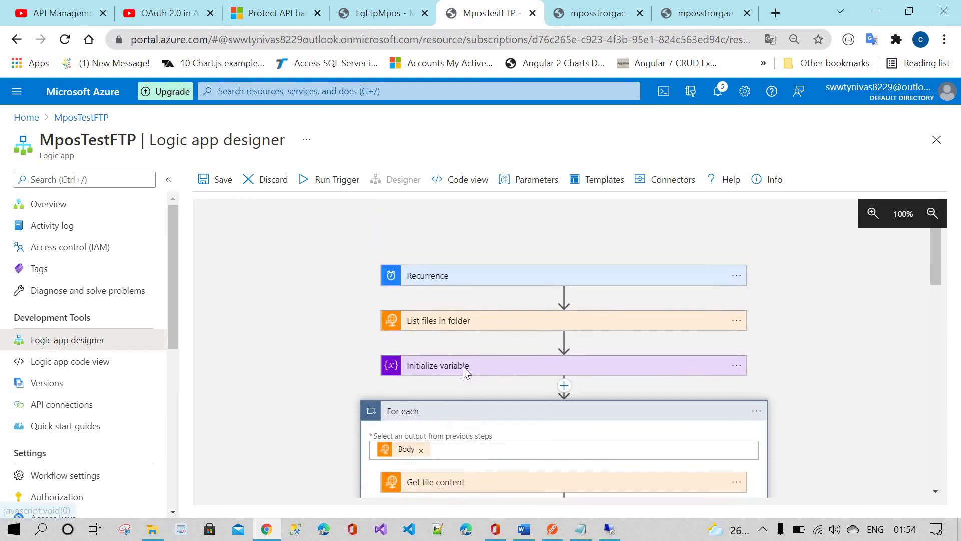
Expand the Try scope inside the For each loop and review its Parse JSON action
{"action": "scroll", "coordinate": [466, 365], "scroll_direction": "down", "scroll_amount": 8}
{"action": "scroll", "coordinate": [469, 366], "scroll_direction": "down", "scroll_amount": 1}
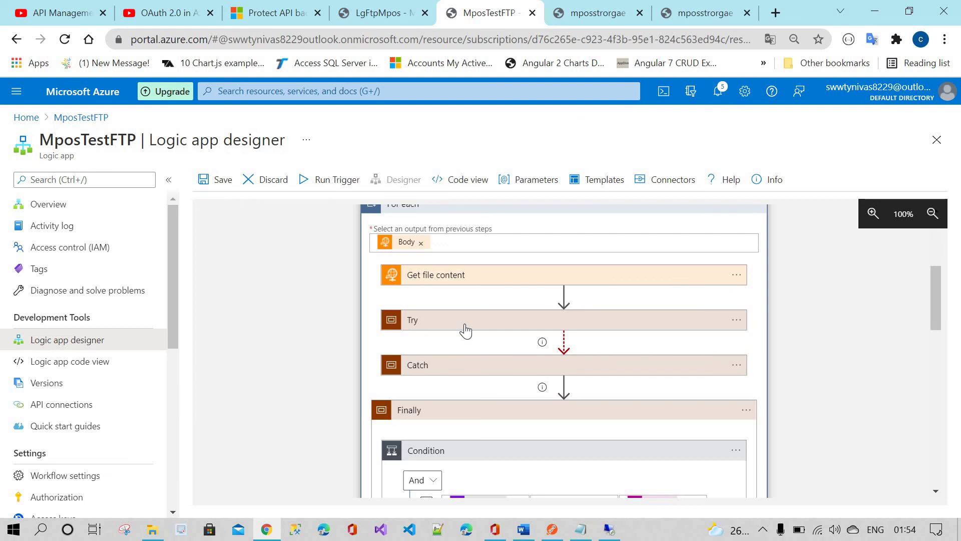
{"action": "left_click", "coordinate": [466, 331]}
{"action": "scroll", "coordinate": [464, 325], "scroll_direction": "down", "scroll_amount": 1}
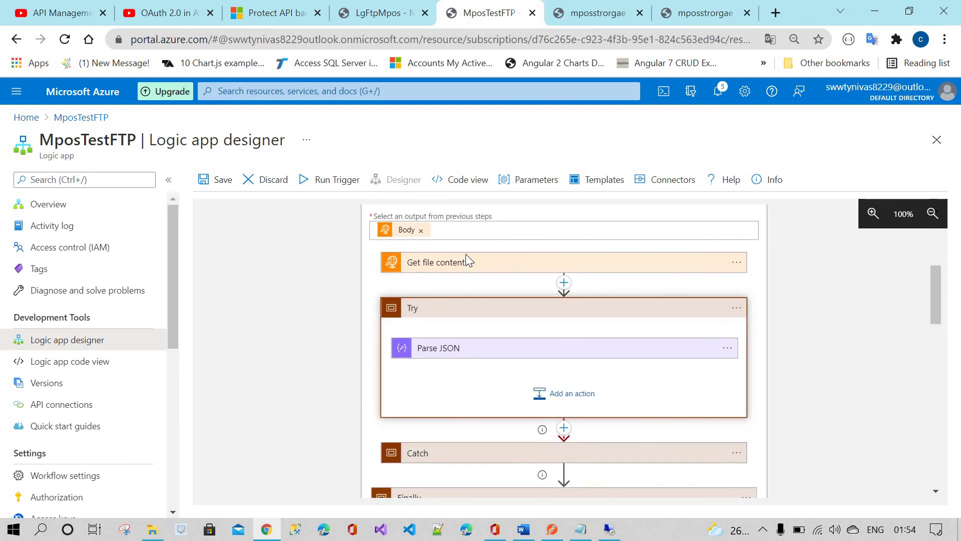
{"action": "scroll", "coordinate": [466, 260], "scroll_direction": "down", "scroll_amount": 1}
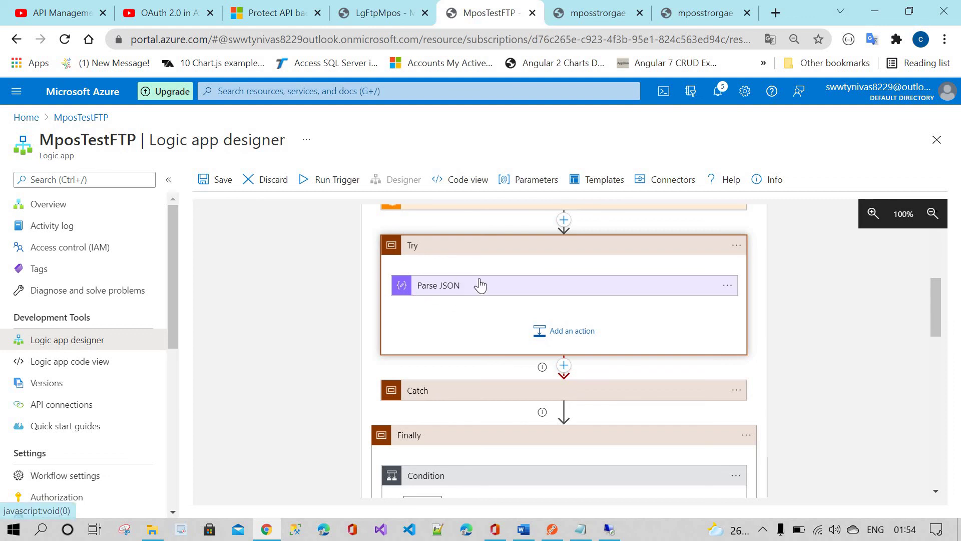
{"action": "scroll", "coordinate": [478, 281], "scroll_direction": "up", "scroll_amount": 1}
{"action": "scroll", "coordinate": [479, 285], "scroll_direction": "down", "scroll_amount": 1}
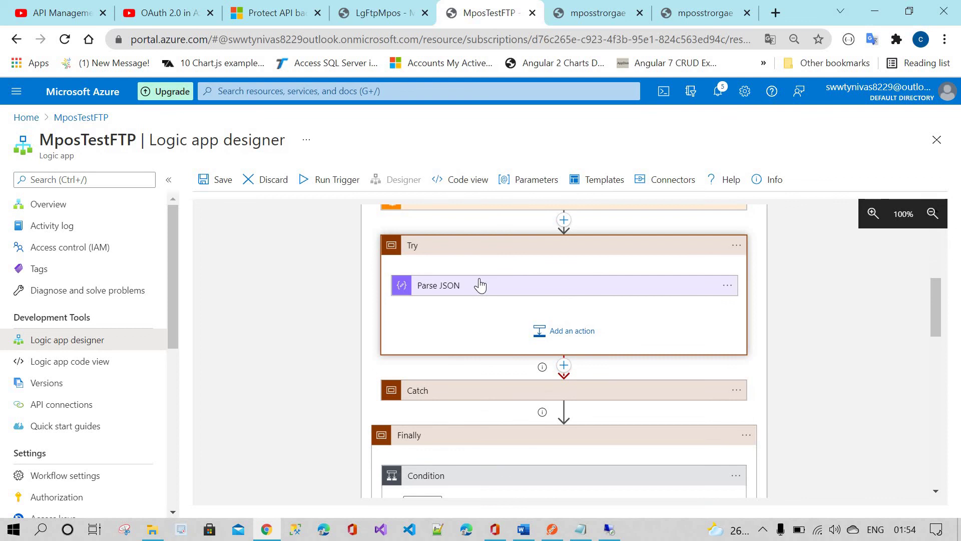
{"action": "scroll", "coordinate": [466, 300], "scroll_direction": "down", "scroll_amount": 3}
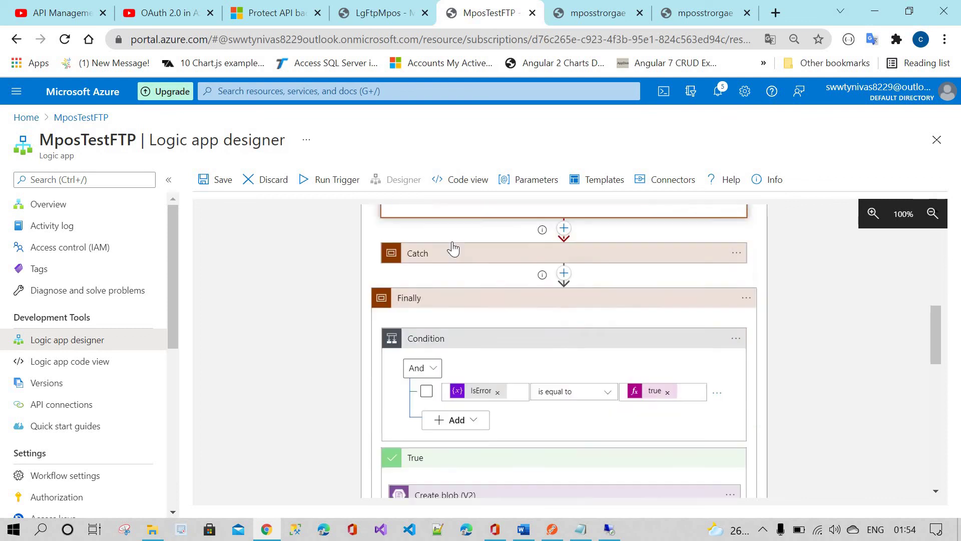
Review the Catch scope by opening the Set variable action that sets IsError
{"action": "scroll", "coordinate": [473, 364], "scroll_direction": "up", "scroll_amount": 2}
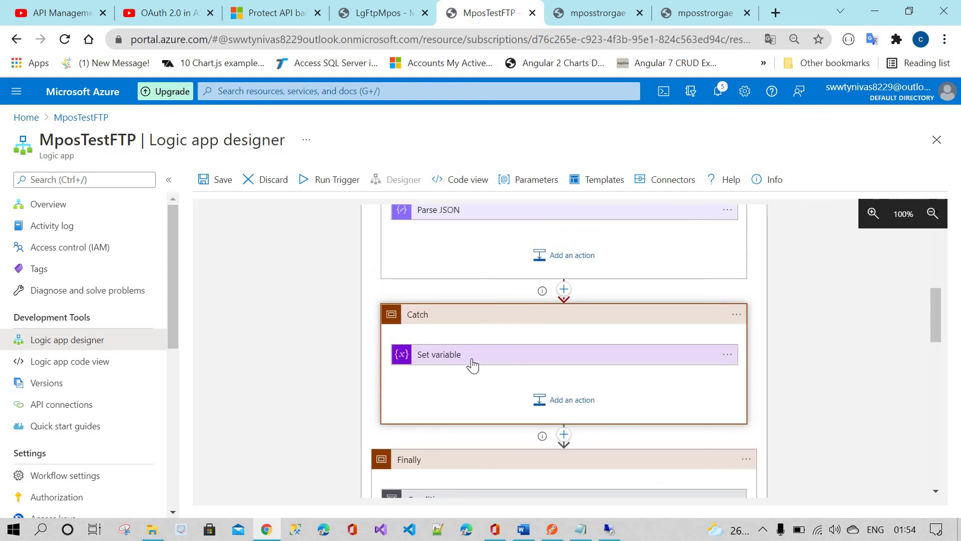
{"action": "left_click", "coordinate": [473, 364]}
{"action": "scroll", "coordinate": [488, 292], "scroll_direction": "up", "scroll_amount": 2}
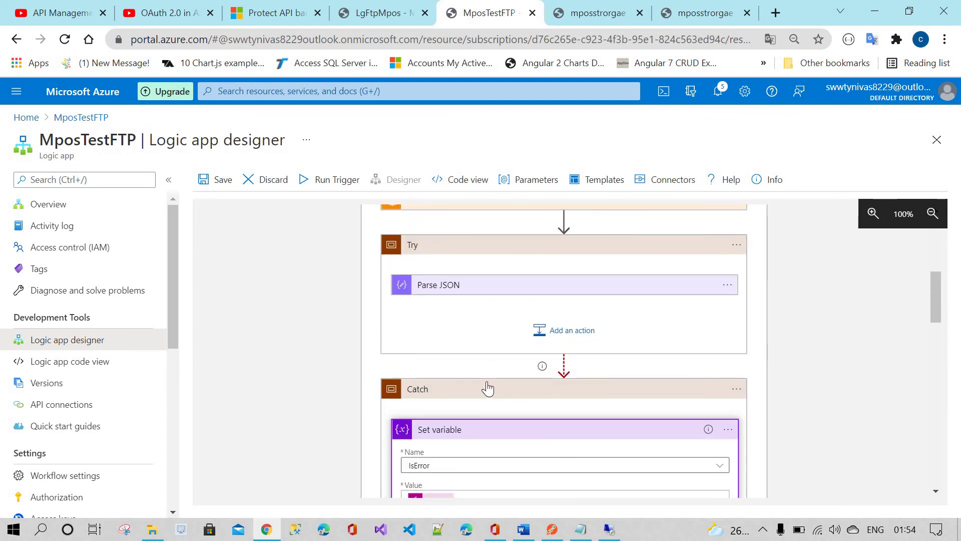
{"action": "scroll", "coordinate": [488, 388], "scroll_direction": "down", "scroll_amount": 3}
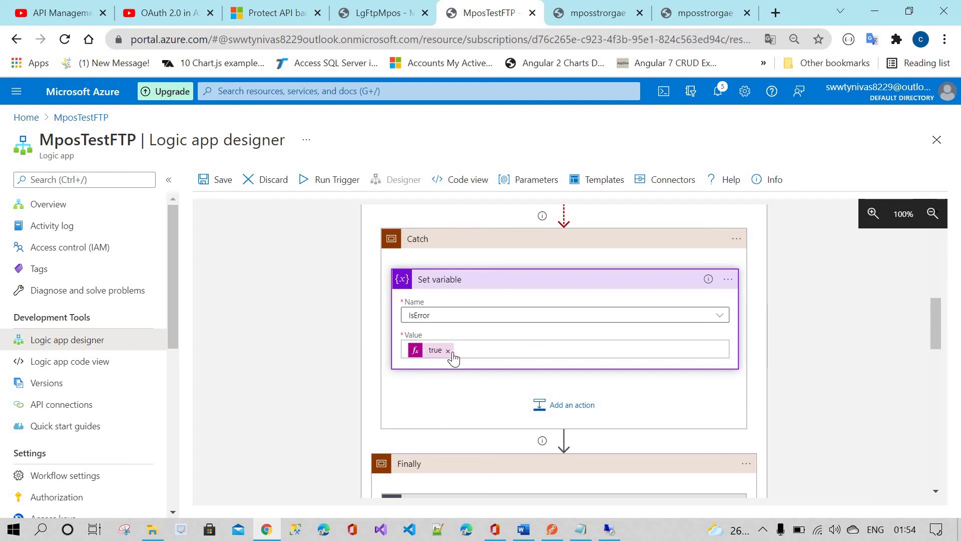
{"action": "scroll", "coordinate": [454, 358], "scroll_direction": "down", "scroll_amount": 3}
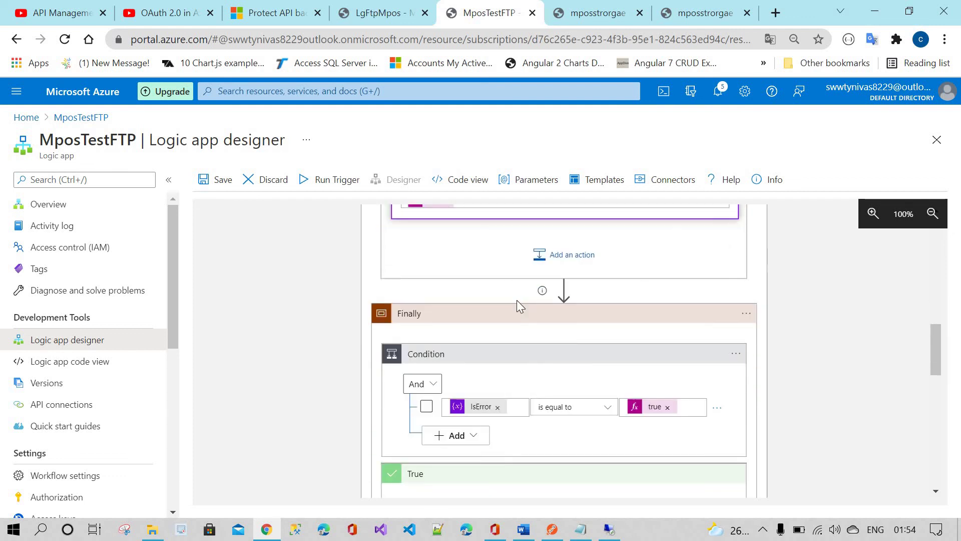
Review the Finally condition and both branches with the resource navigation hidden, opening the For each 2 loop and its HTTP action
{"action": "scroll", "coordinate": [517, 300], "scroll_direction": "down", "scroll_amount": 2}
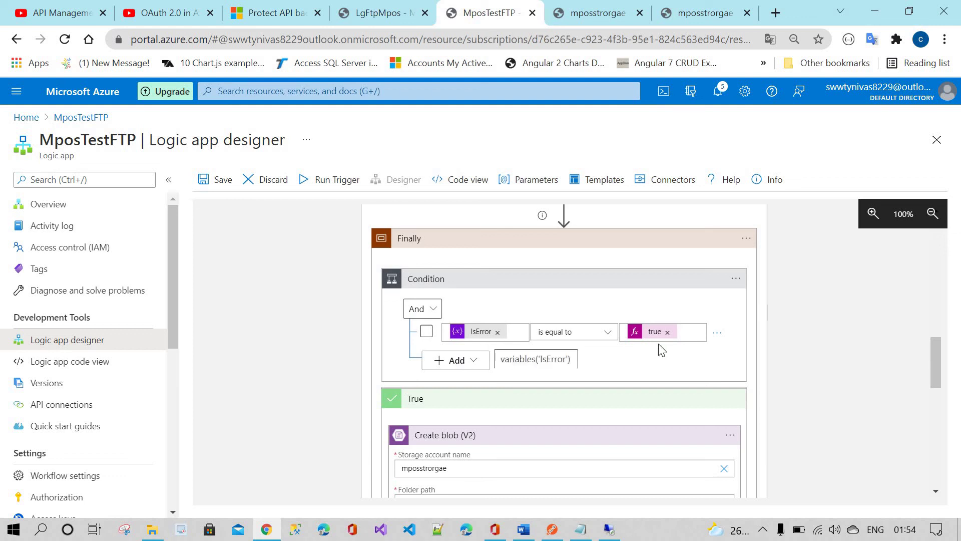
{"action": "scroll", "coordinate": [662, 349], "scroll_direction": "down", "scroll_amount": 2}
{"action": "scroll", "coordinate": [347, 205], "scroll_direction": "up", "scroll_amount": 2}
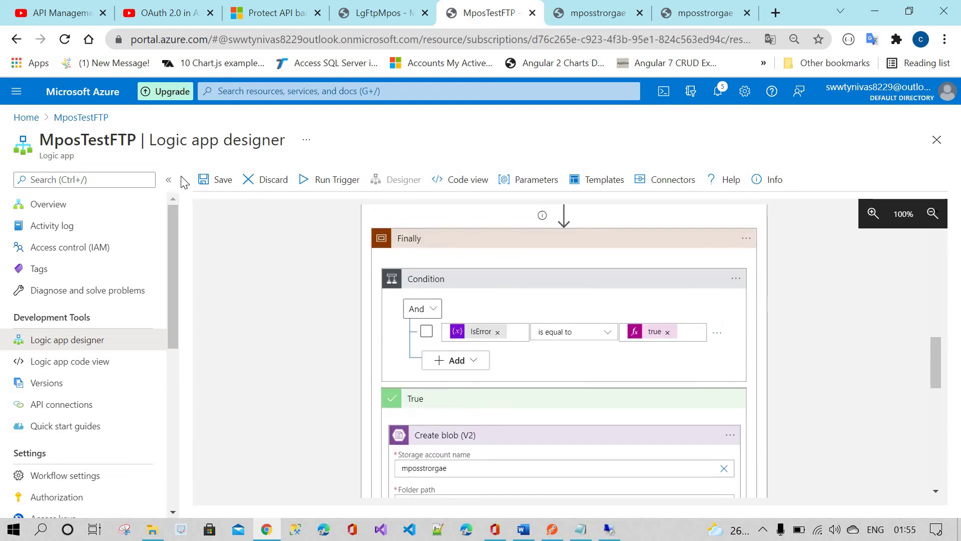
{"action": "left_click", "coordinate": [168, 179]}
{"action": "scroll", "coordinate": [434, 318], "scroll_direction": "down", "scroll_amount": 3}
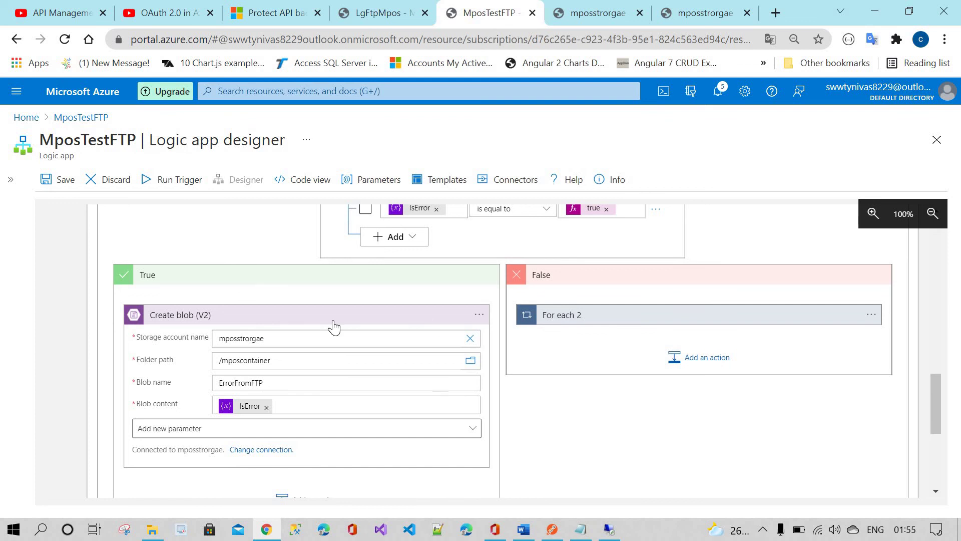
{"action": "left_click", "coordinate": [564, 316]}
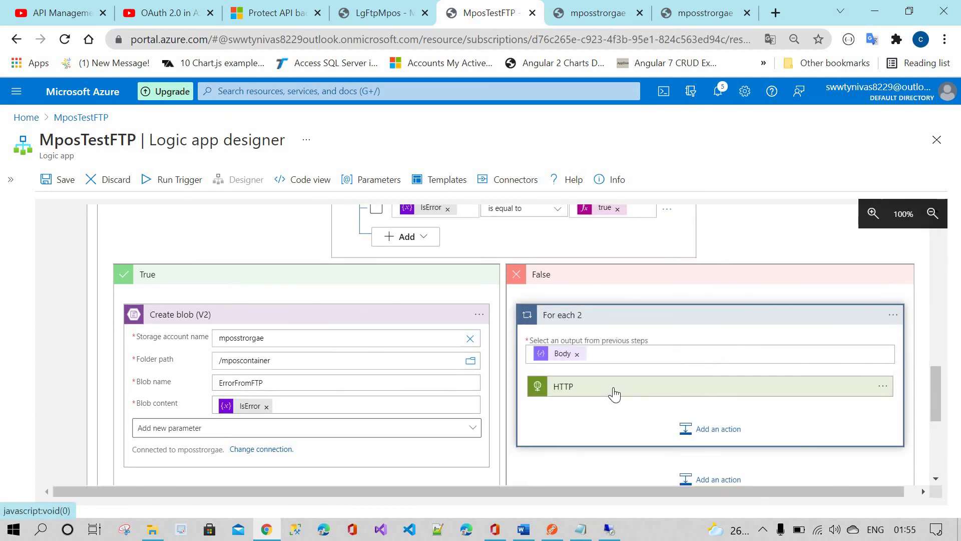
{"action": "left_click", "coordinate": [615, 395]}
{"action": "scroll", "coordinate": [614, 389], "scroll_direction": "down", "scroll_amount": 2}
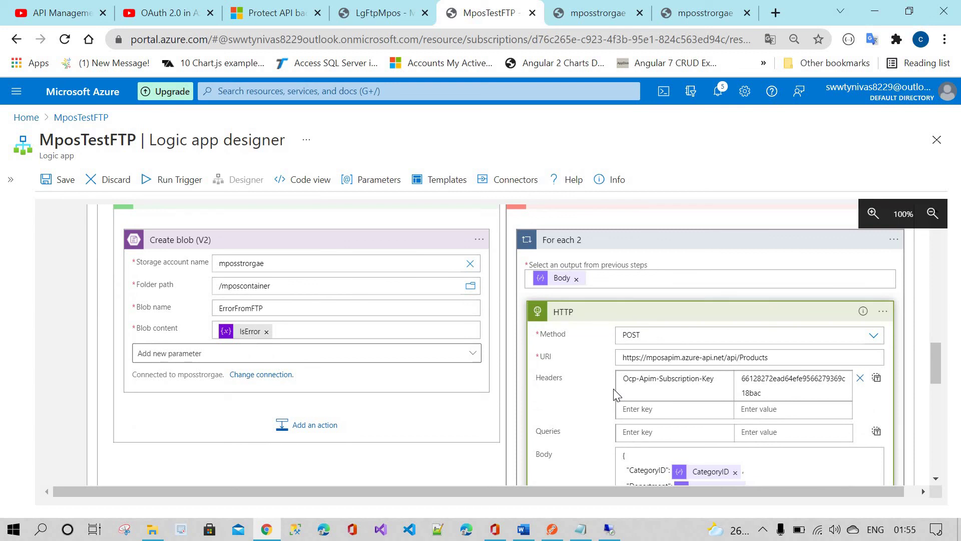
Save the logic app and run its trigger
{"action": "left_click", "coordinate": [58, 186]}
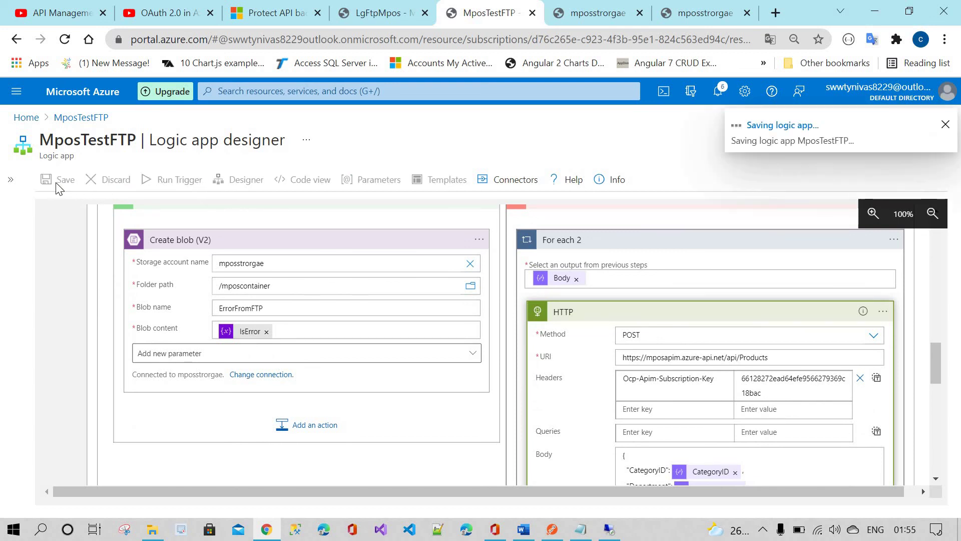
{"action": "left_click", "coordinate": [165, 198]}
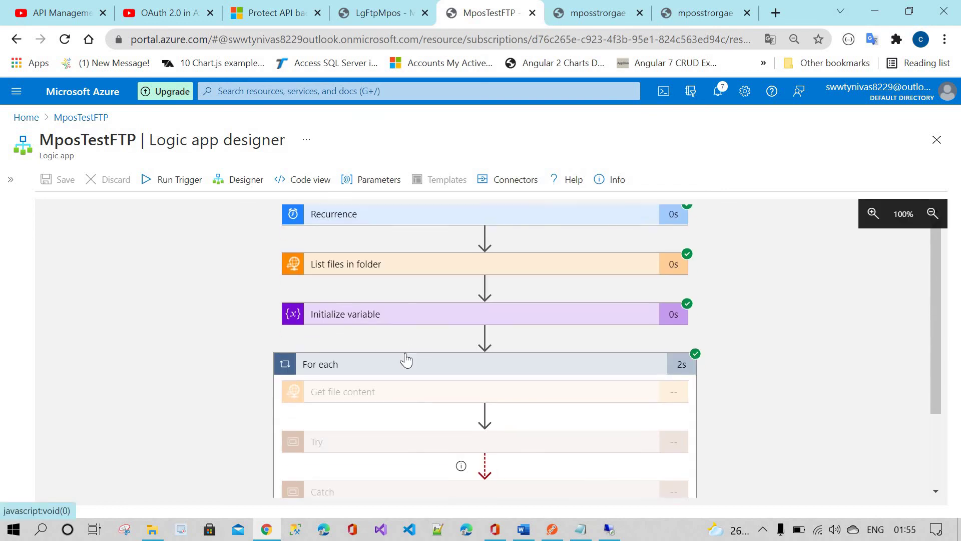
Examine the run's Finally scope, opening the For each 2 loop in the False branch and its HTTP action
{"action": "scroll", "coordinate": [406, 359], "scroll_direction": "down", "scroll_amount": 2}
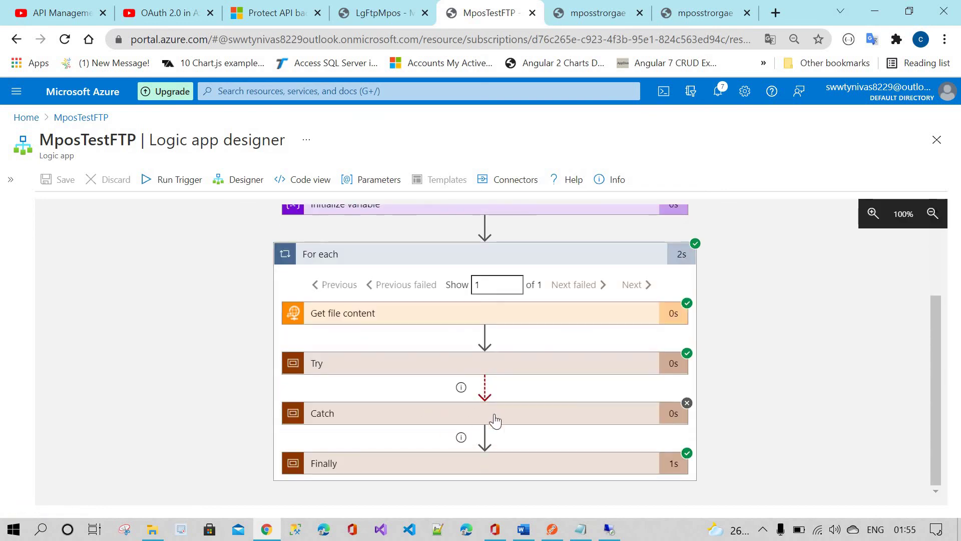
{"action": "left_click", "coordinate": [504, 459]}
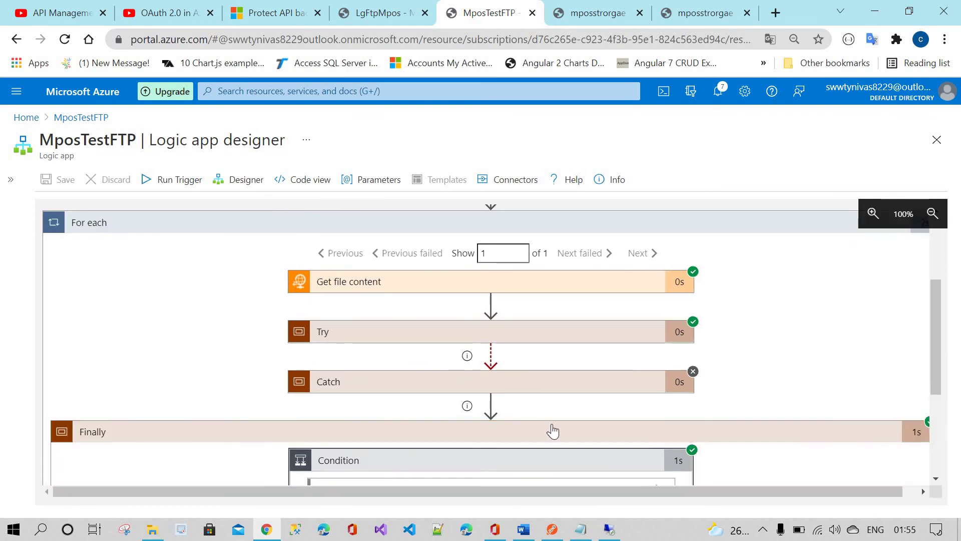
{"action": "scroll", "coordinate": [571, 425], "scroll_direction": "down", "scroll_amount": 3}
{"action": "left_click", "coordinate": [635, 422]}
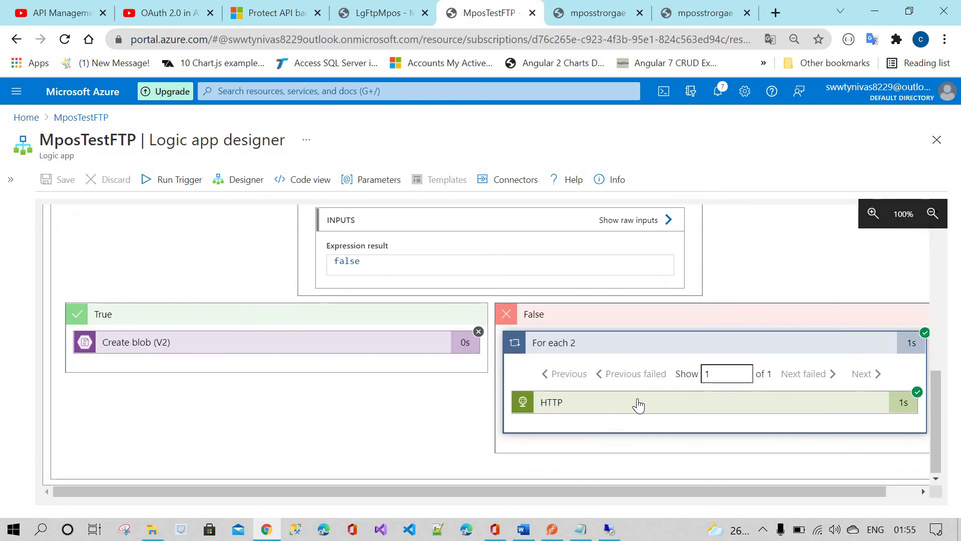
{"action": "left_click", "coordinate": [636, 407]}
{"action": "scroll", "coordinate": [634, 415], "scroll_direction": "down", "scroll_amount": 5}
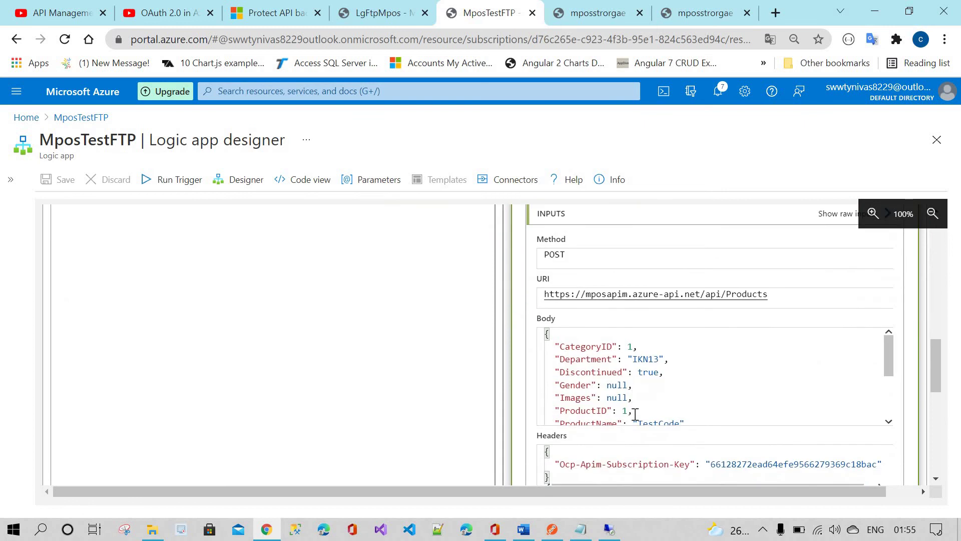
Examine the HTTP action's output body from start to end and highlight the returned ProductID value
{"action": "scroll", "coordinate": [635, 414], "scroll_direction": "down", "scroll_amount": 8}
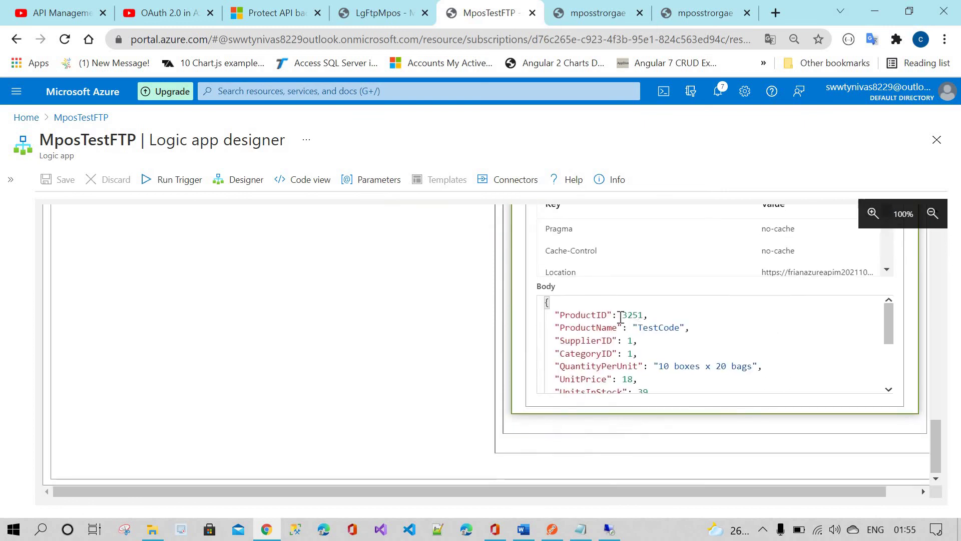
{"action": "scroll", "coordinate": [603, 322], "scroll_direction": "down", "scroll_amount": 3}
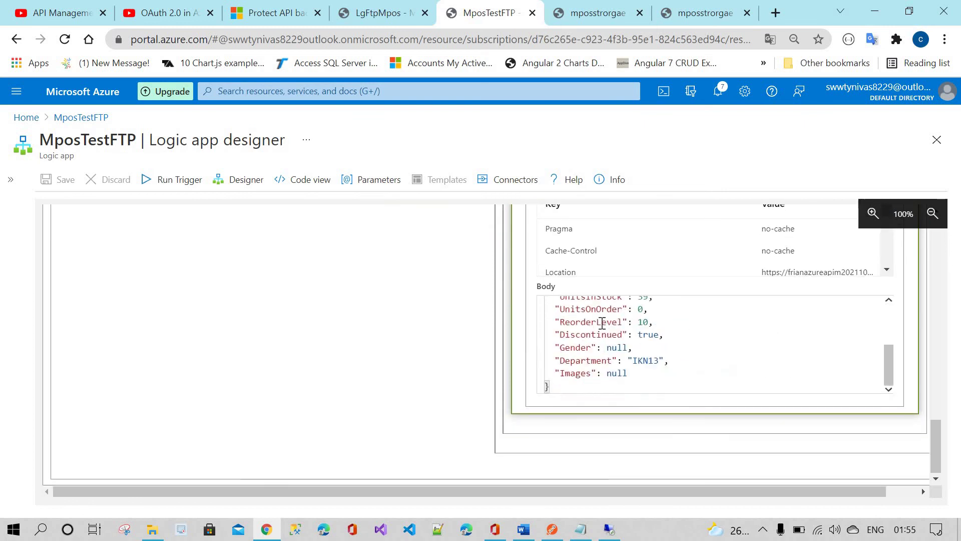
{"action": "scroll", "coordinate": [602, 322], "scroll_direction": "up", "scroll_amount": 3}
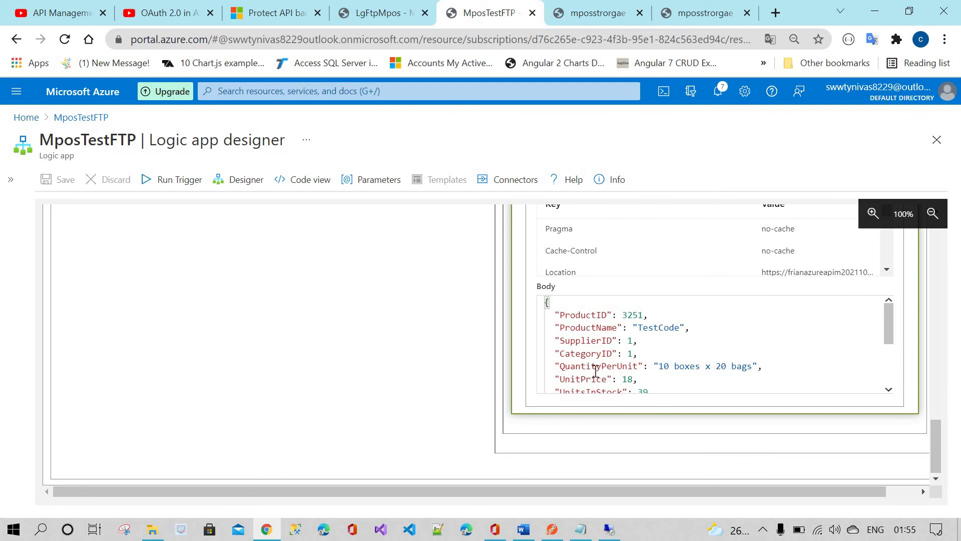
{"action": "left_click_drag", "start_coordinate": [596, 370], "coordinate": [622, 386]}
{"action": "left_click", "coordinate": [665, 373]}
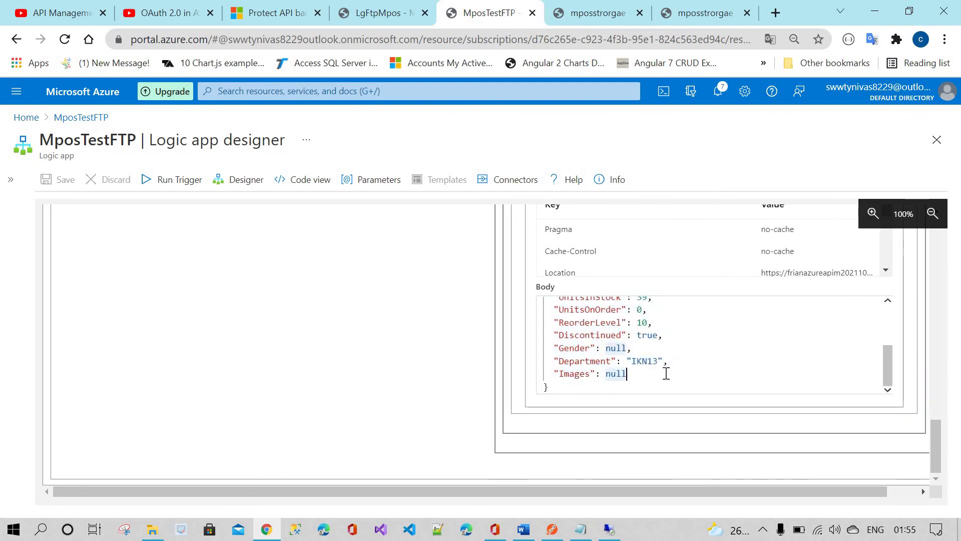
{"action": "scroll", "coordinate": [667, 373], "scroll_direction": "up", "scroll_amount": 3}
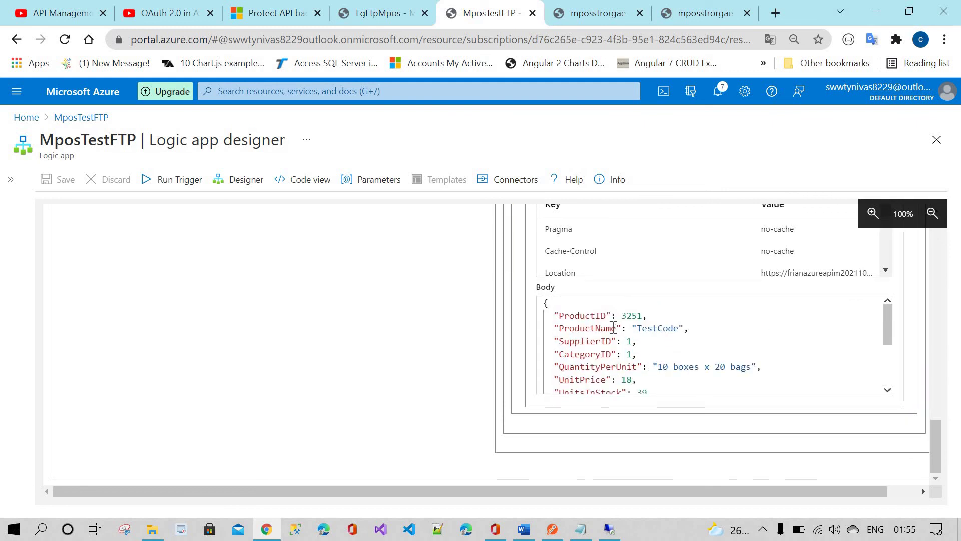
{"action": "double_click", "coordinate": [632, 316]}
Switch to the remote desktop, open the Products JSON file in the ComplexJson folder, delete the "images":null line and save the file
{"action": "left_click", "coordinate": [609, 529]}
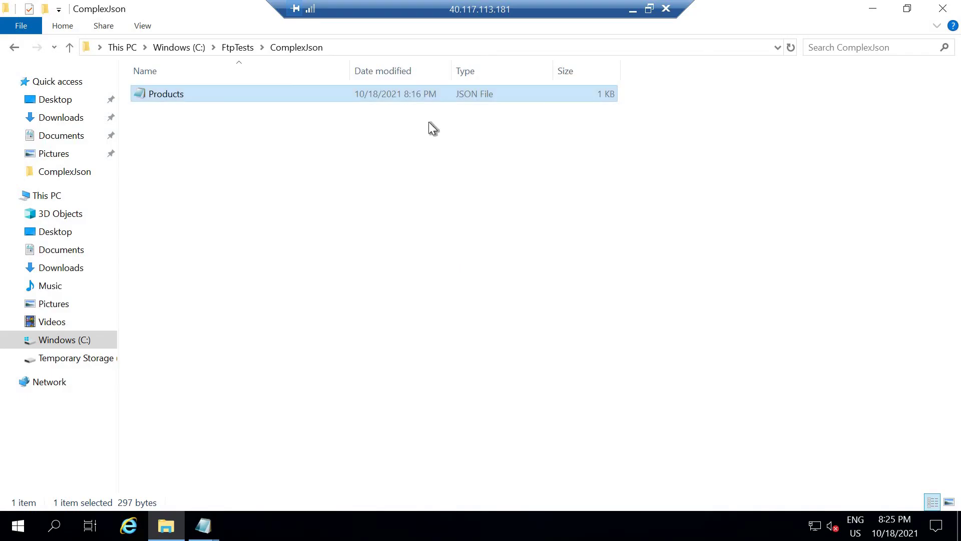
{"action": "double_click", "coordinate": [429, 95]}
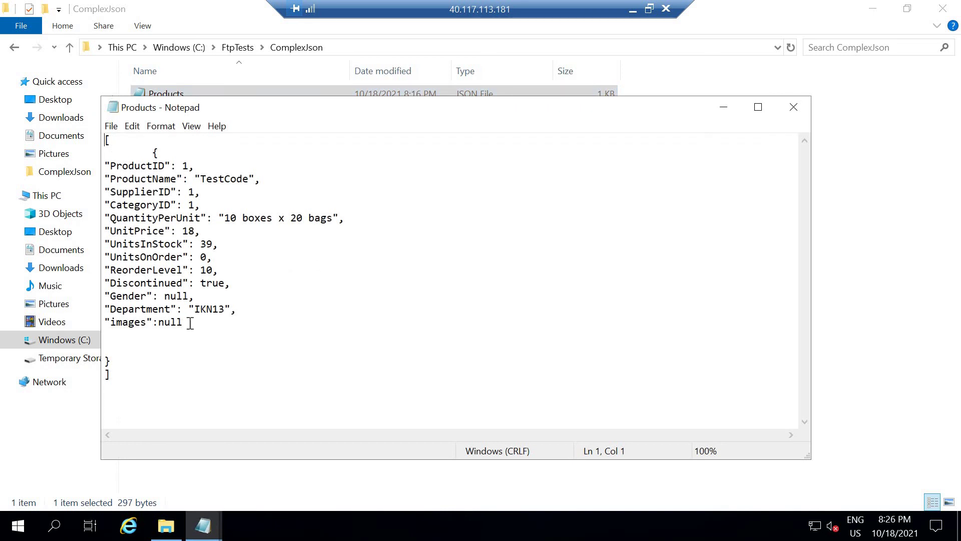
{"action": "left_click_drag", "start_coordinate": [183, 322], "coordinate": [103, 323]}
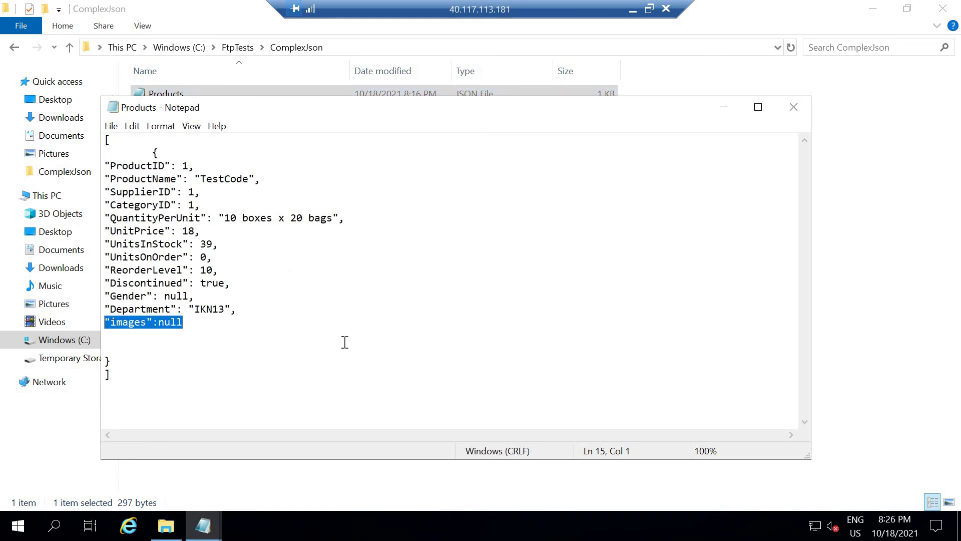
{"action": "key", "text": "Delete"}
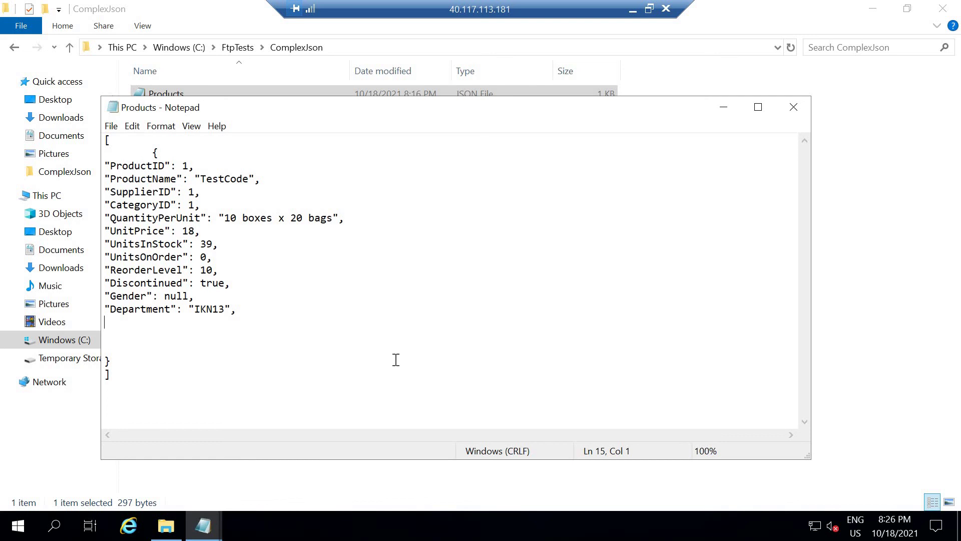
{"action": "left_click", "coordinate": [723, 107]}
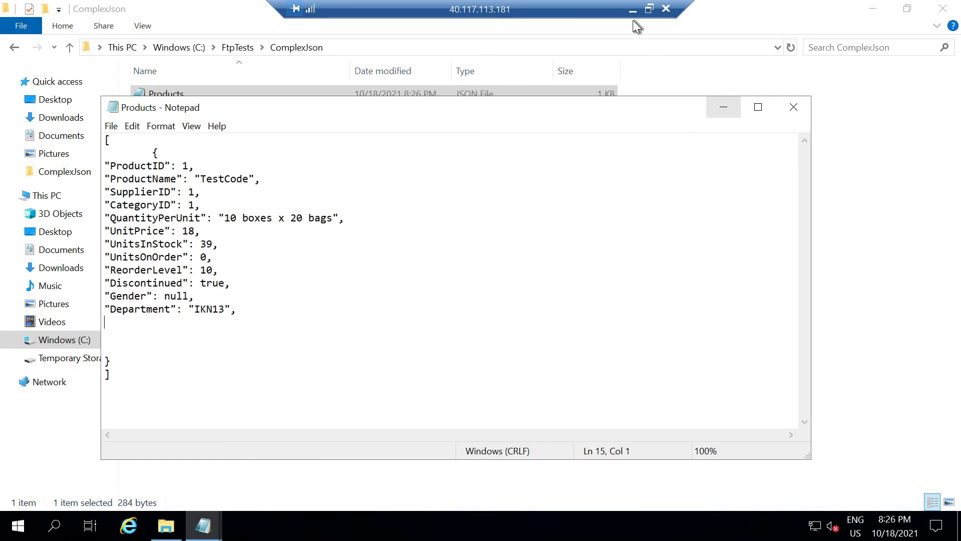
Return to the Azure portal and run the MposTestFTP trigger again with the edited Products file
{"action": "left_click", "coordinate": [632, 9]}
{"action": "scroll", "coordinate": [204, 266], "scroll_direction": "up", "scroll_amount": 10}
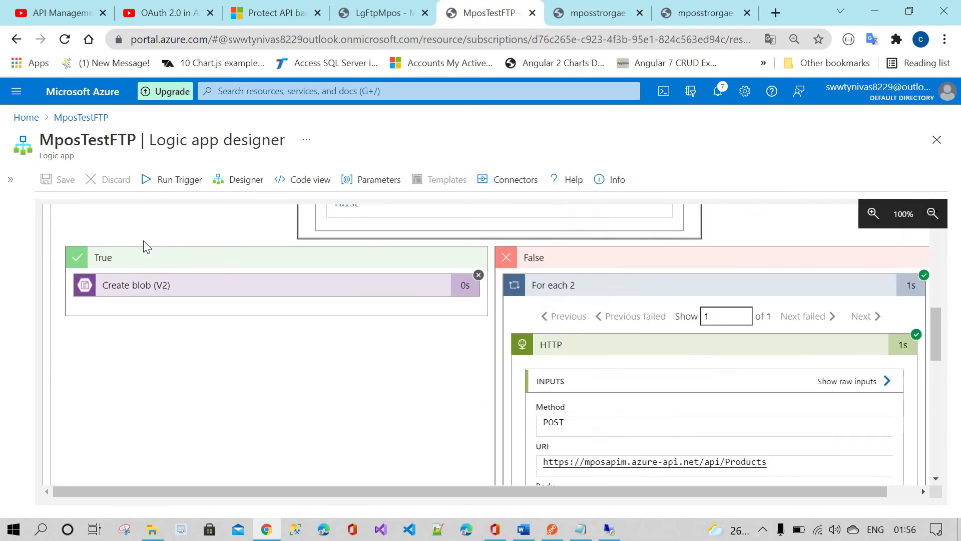
{"action": "left_click", "coordinate": [165, 180]}
{"action": "left_click", "coordinate": [163, 202]}
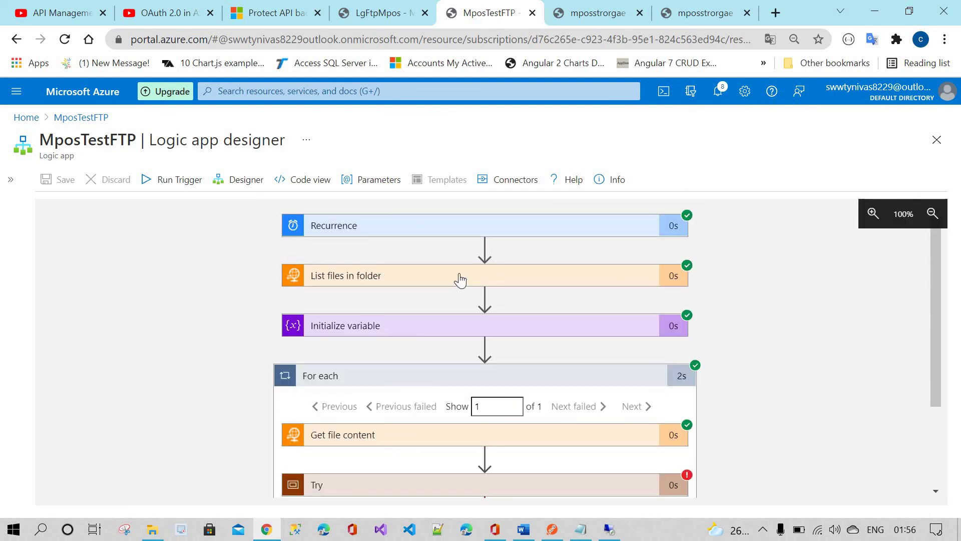
Expand the Try and Catch scopes in the new run to examine the status of their actions
{"action": "scroll", "coordinate": [457, 373], "scroll_direction": "down", "scroll_amount": 2}
{"action": "scroll", "coordinate": [446, 371], "scroll_direction": "down", "scroll_amount": 1}
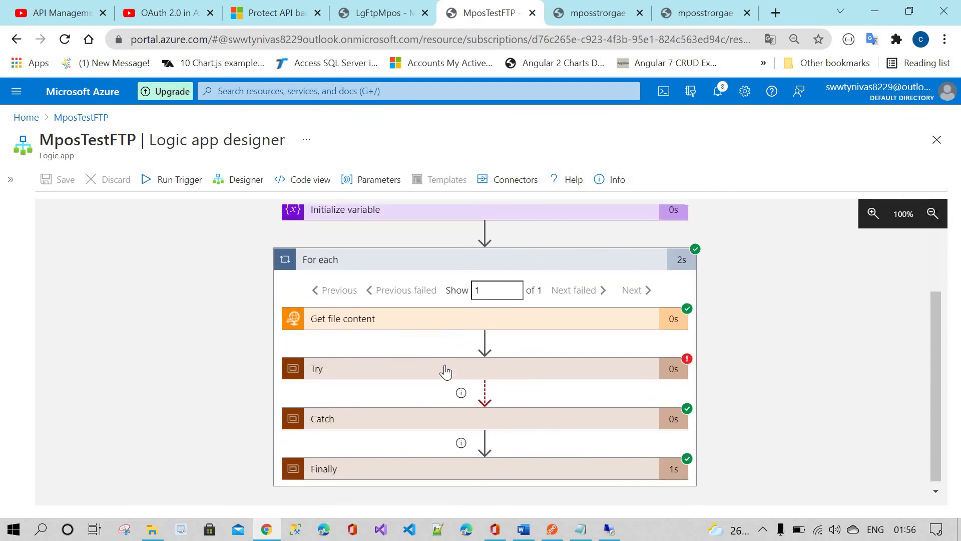
{"action": "left_click", "coordinate": [446, 371]}
{"action": "scroll", "coordinate": [444, 371], "scroll_direction": "down", "scroll_amount": 1}
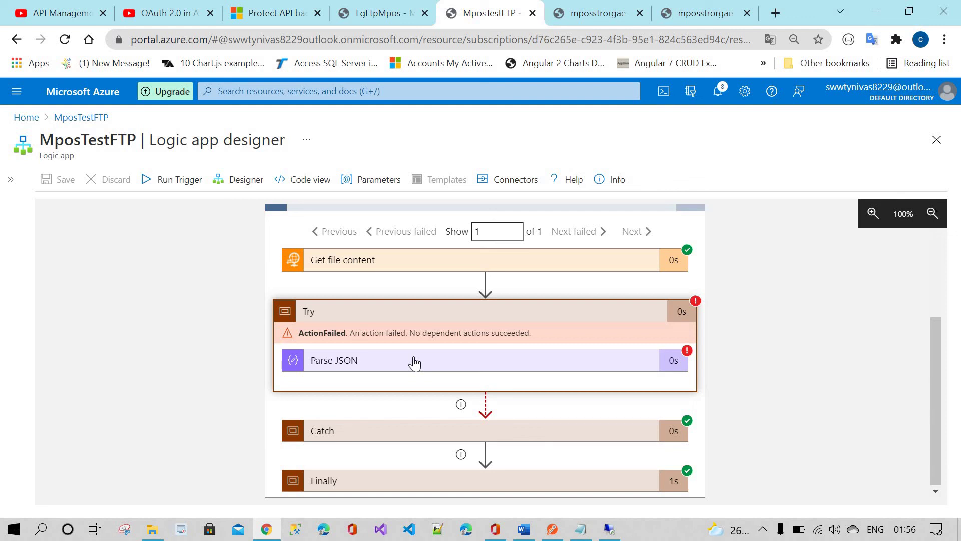
{"action": "left_click", "coordinate": [376, 438]}
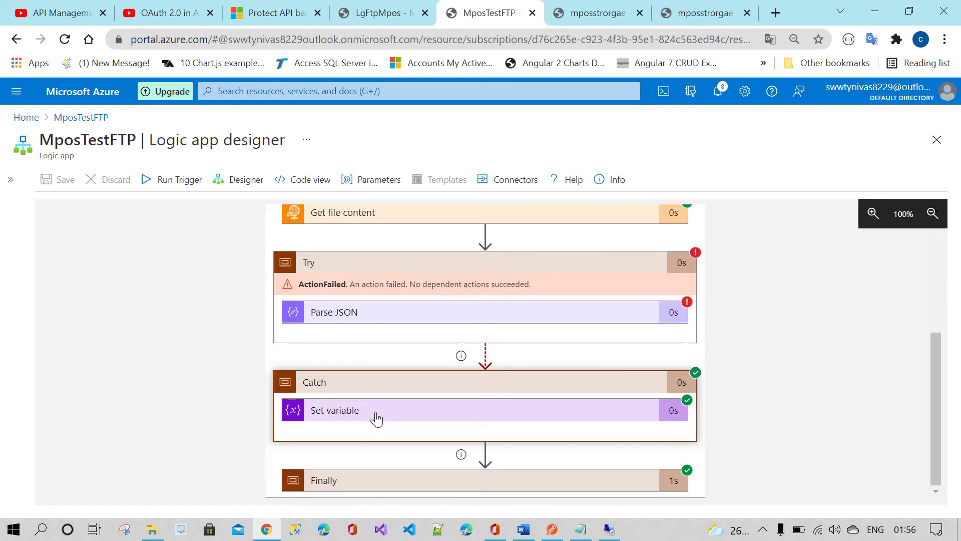
Expand the Set variable action in the Catch scope and highlight the IsError value in its outputs
{"action": "left_click", "coordinate": [376, 417]}
{"action": "scroll", "coordinate": [376, 419], "scroll_direction": "down", "scroll_amount": 3}
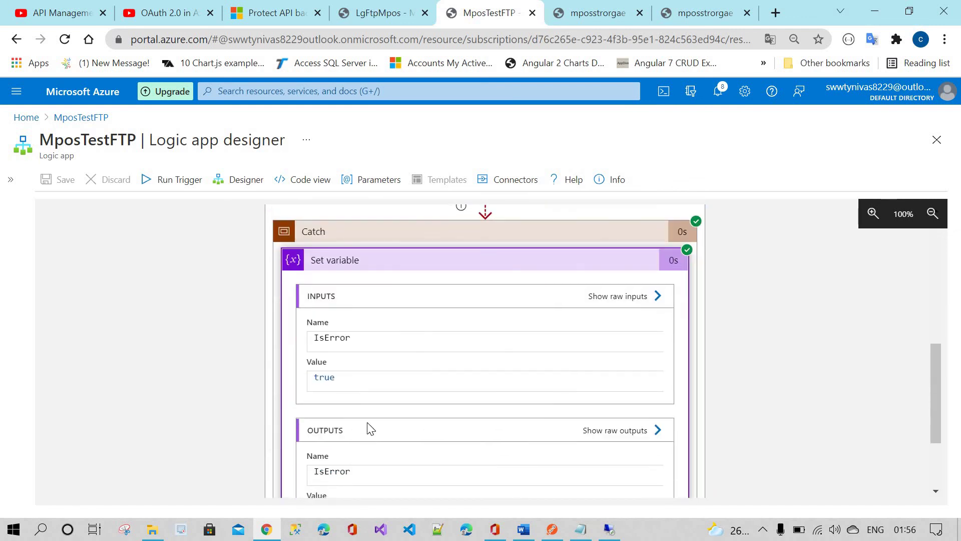
{"action": "scroll", "coordinate": [369, 430], "scroll_direction": "down", "scroll_amount": 3}
{"action": "left_click_drag", "start_coordinate": [310, 392], "coordinate": [429, 384]}
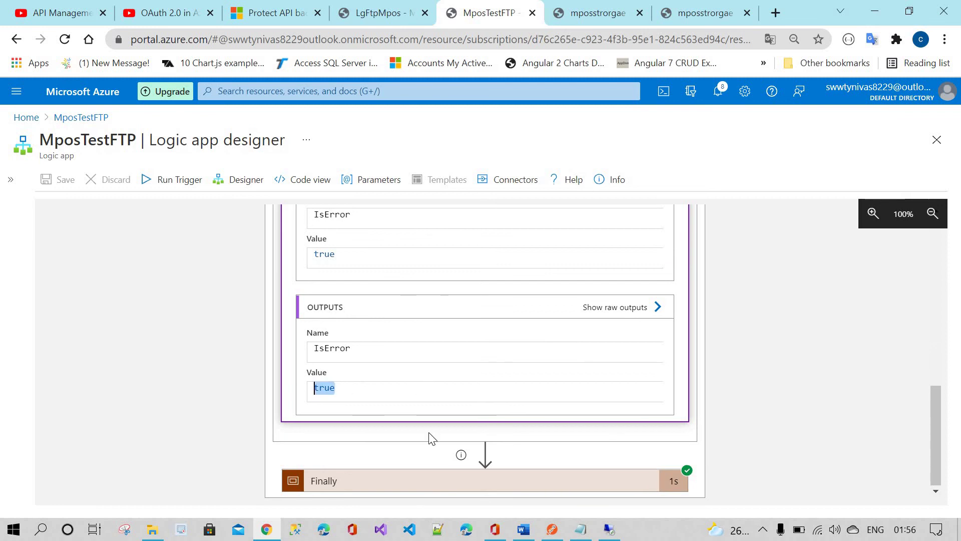
Expand the Finally scope, its Condition and the Create blob (V2) action, and examine the blob action's inputs and outputs
{"action": "left_click", "coordinate": [398, 483]}
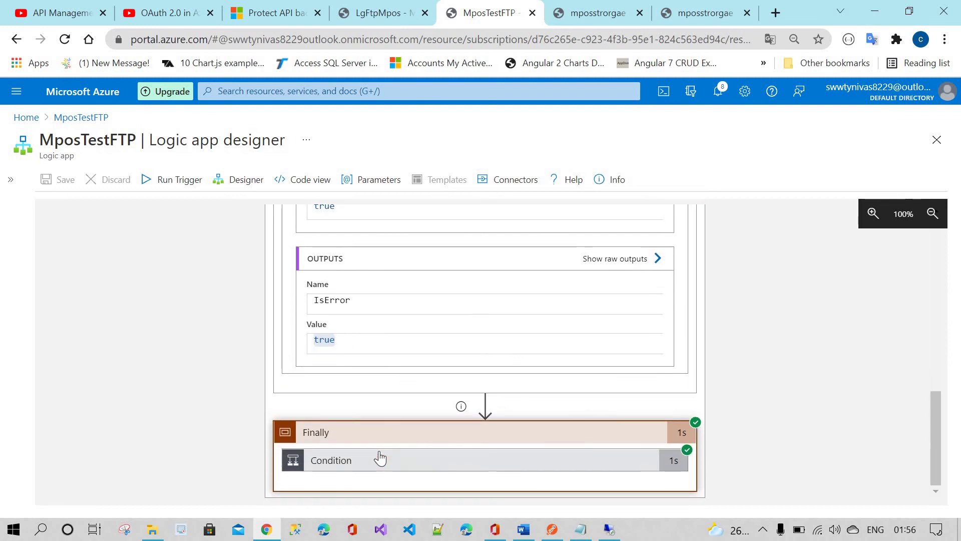
{"action": "left_click", "coordinate": [380, 459]}
{"action": "scroll", "coordinate": [251, 423], "scroll_direction": "down", "scroll_amount": 3}
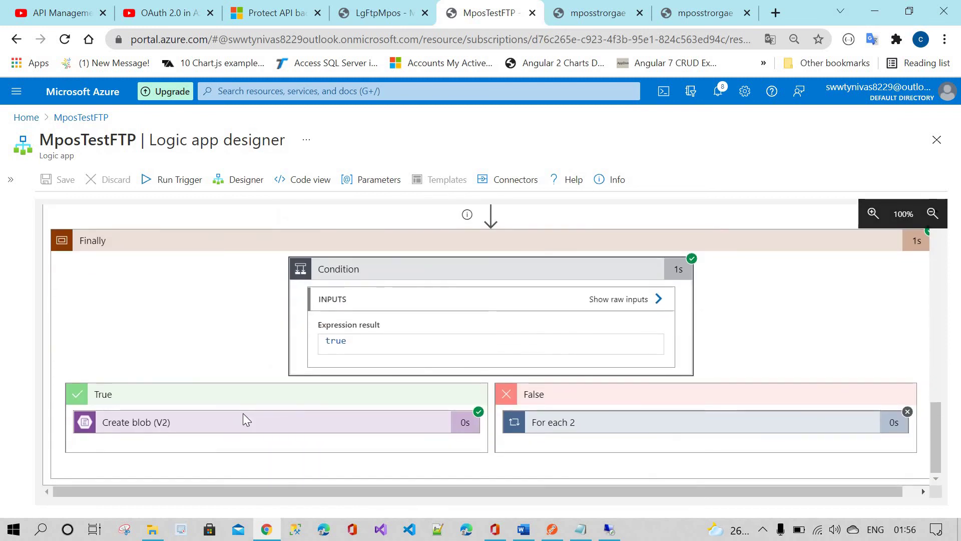
{"action": "left_click", "coordinate": [244, 419]}
{"action": "scroll", "coordinate": [170, 406], "scroll_direction": "down", "scroll_amount": 5}
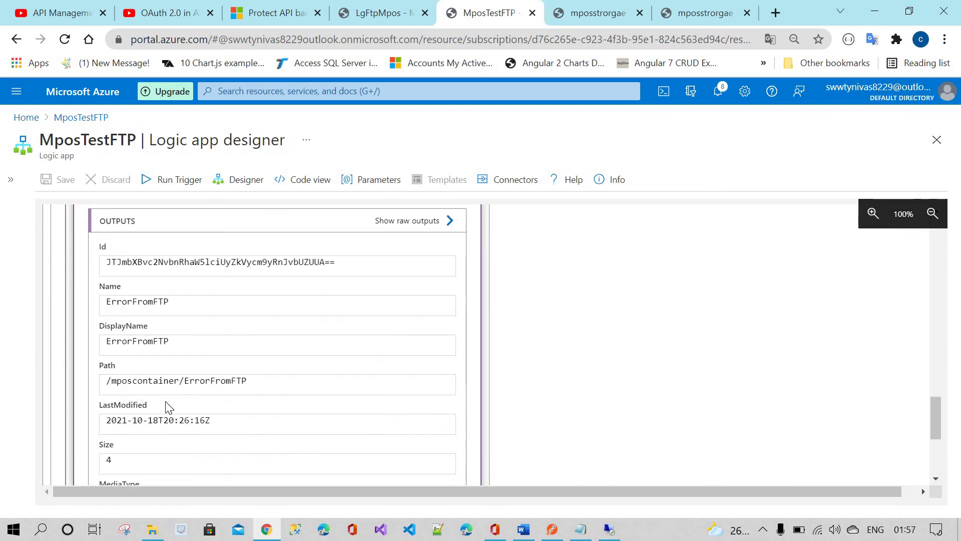
{"action": "scroll", "coordinate": [169, 407], "scroll_direction": "down", "scroll_amount": 4}
{"action": "scroll", "coordinate": [306, 358], "scroll_direction": "up", "scroll_amount": 15}
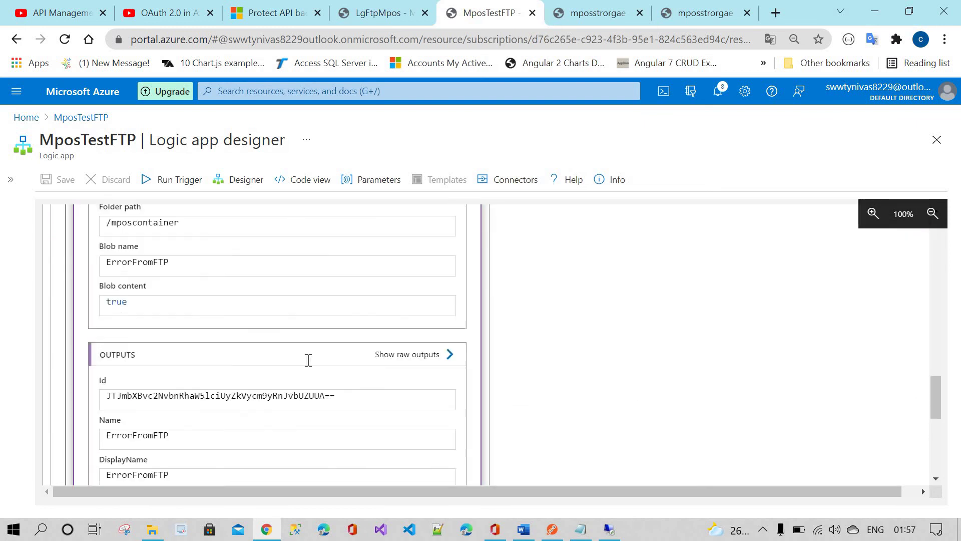
Switch to the mposstrorgae storage account's containers and open the ErrorFromFTP blob in mposcontainer
{"action": "left_click", "coordinate": [593, 12]}
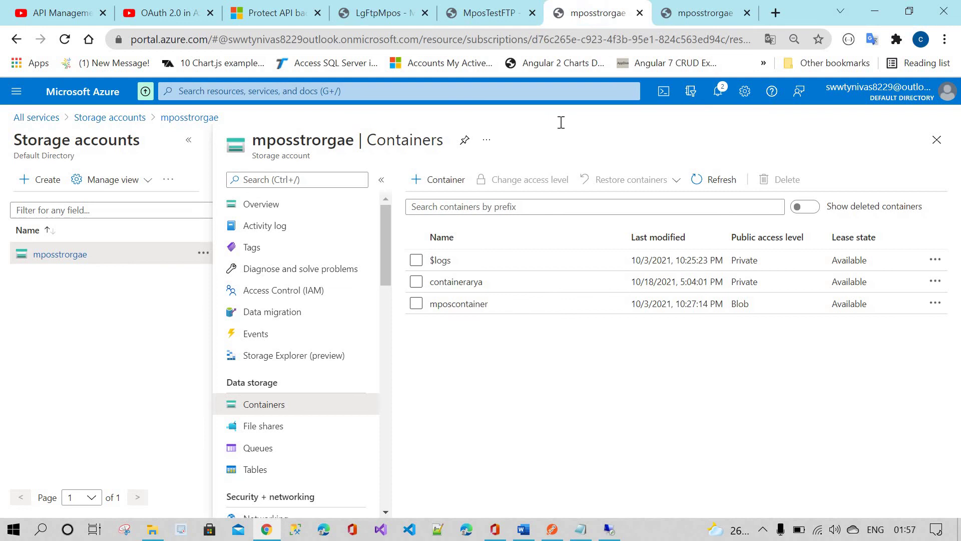
{"action": "left_click", "coordinate": [461, 310]}
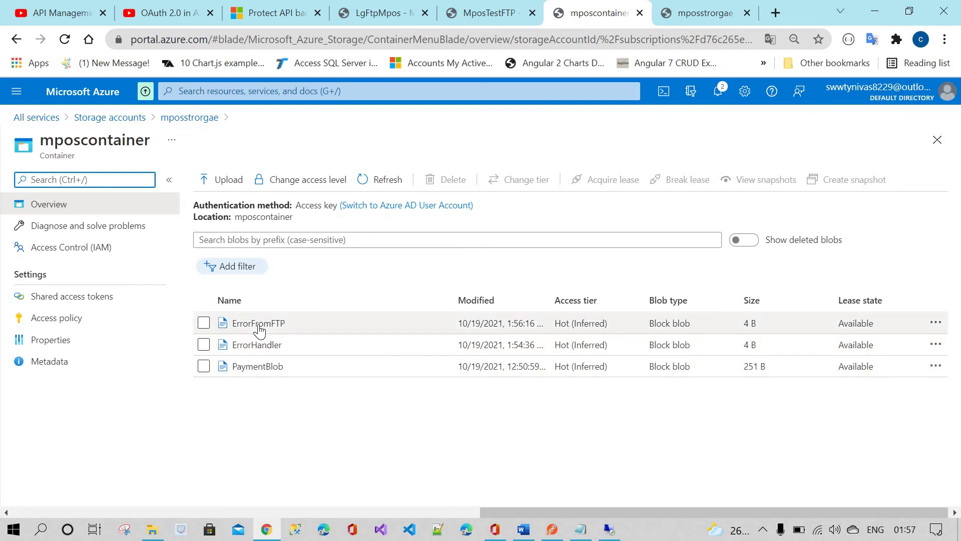
{"action": "left_click", "coordinate": [258, 324]}
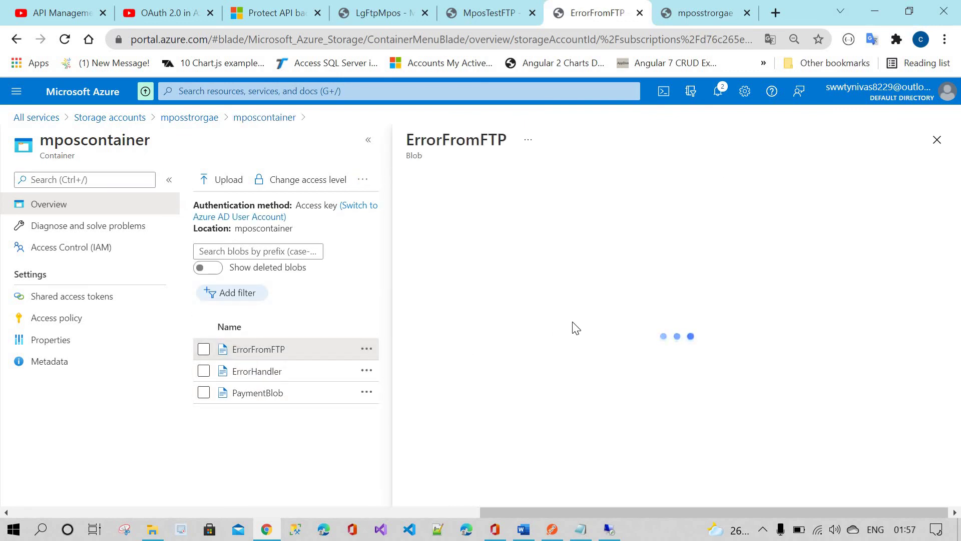
{"action": "left_click", "coordinate": [775, 13]}
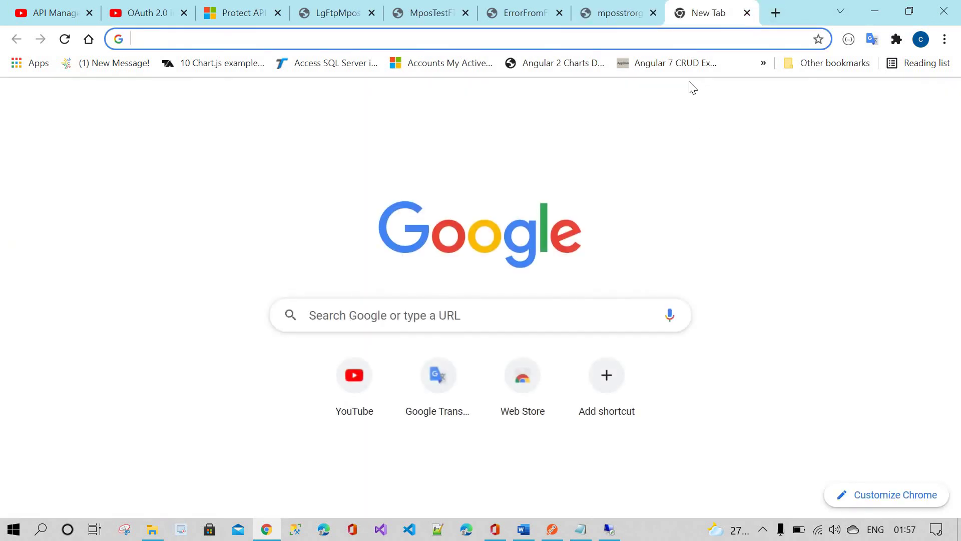
{"action": "type", "text": "https://mposstrorgae.blob.core.windows.net/mposcontainer/ErrorFromFTP"}
{"action": "key", "text": "Return"}
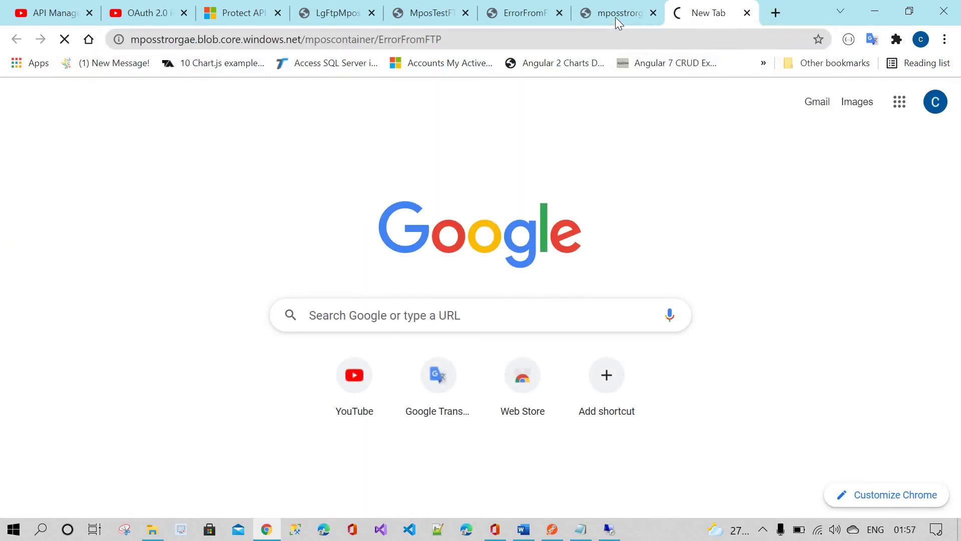
{"action": "left_click", "coordinate": [614, 17]}
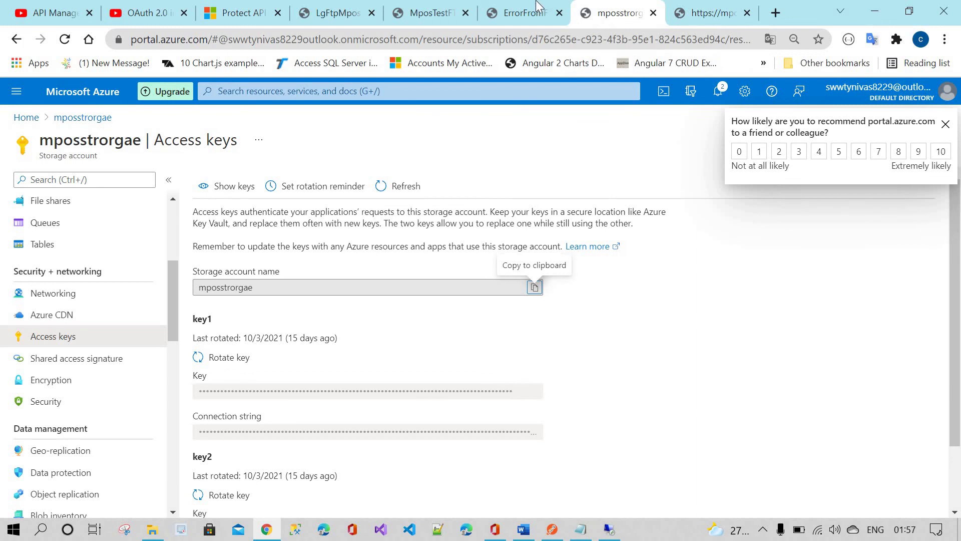
{"action": "left_click", "coordinate": [526, 12]}
{"action": "left_click", "coordinate": [431, 12]}
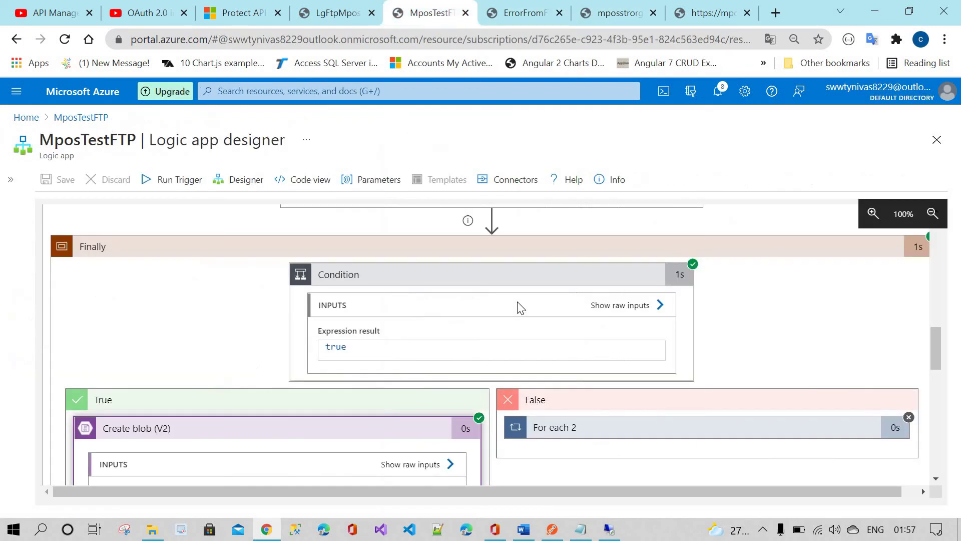